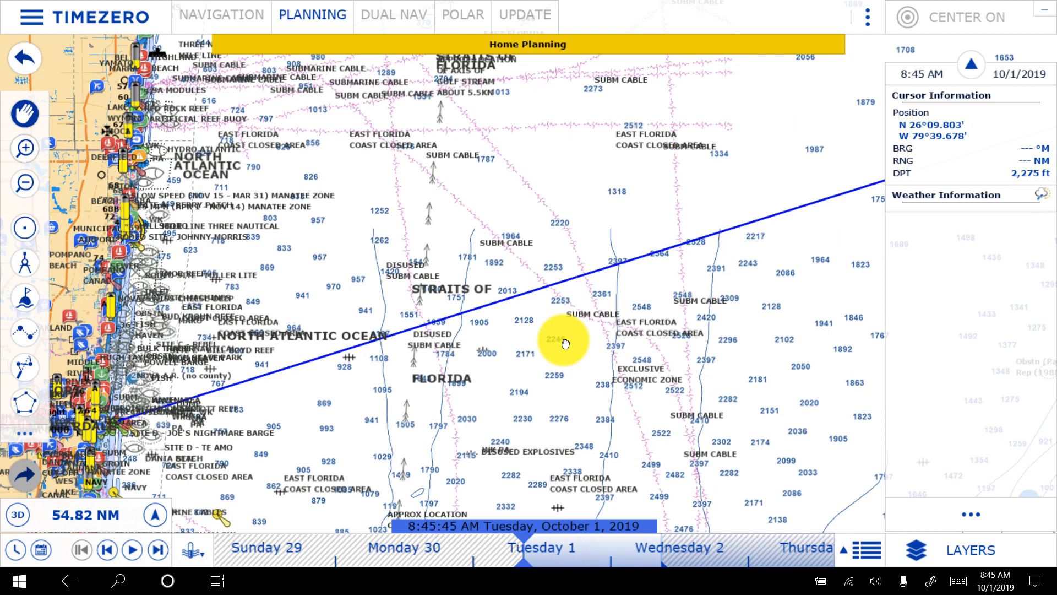
# - Locate the anchorage off No Name Harbor, on the west side of Cape Florida, on the chart
pyautogui.scroll(-3, 566, 344)
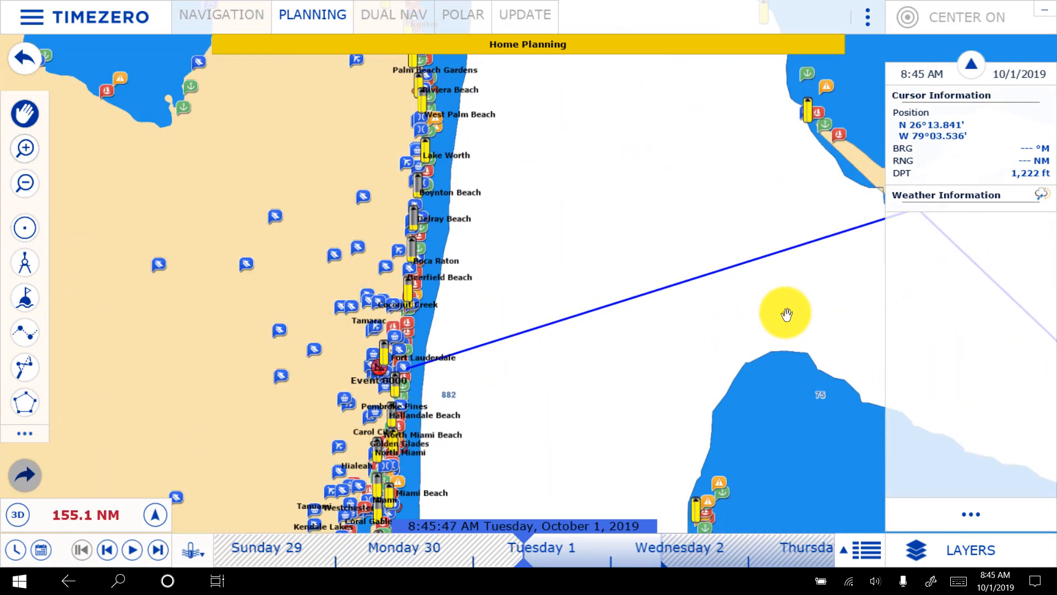
pyautogui.moveTo(786, 313); pyautogui.dragTo(347, 173)
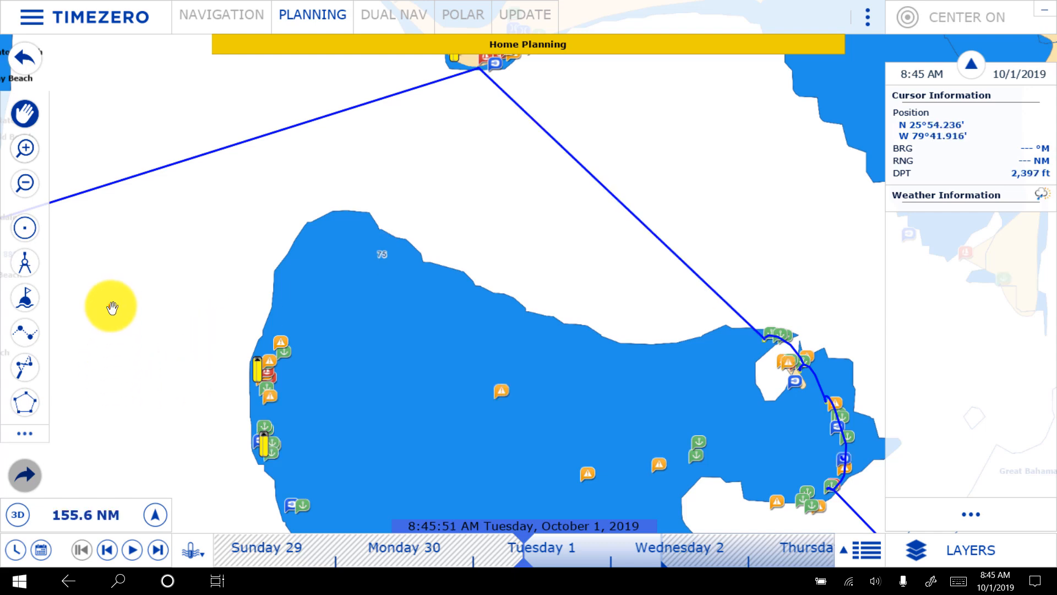
pyautogui.moveTo(111, 307); pyautogui.dragTo(426, 414)
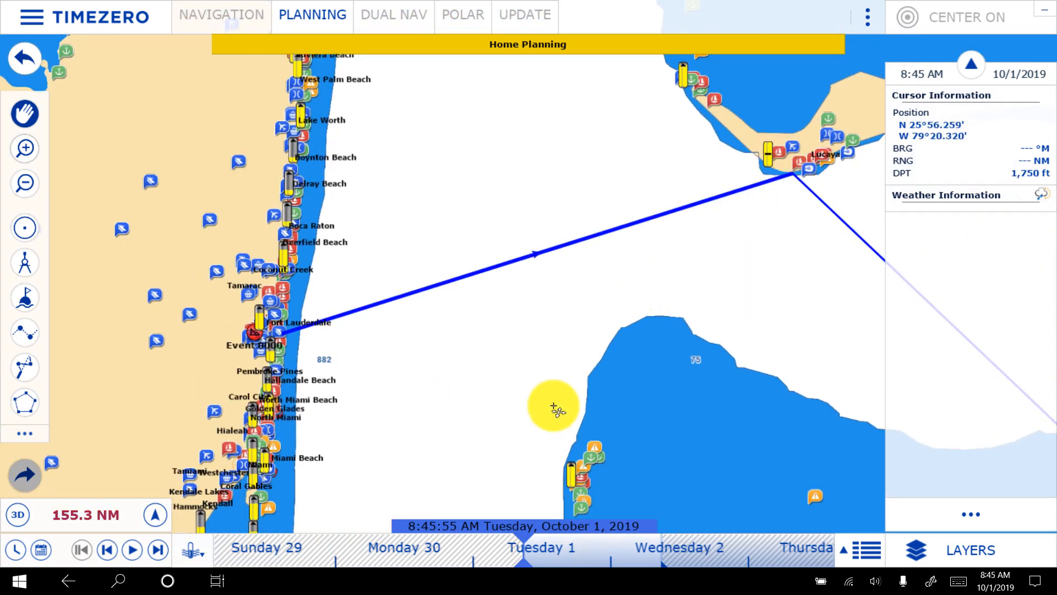
pyautogui.scroll(3, 298, 350)
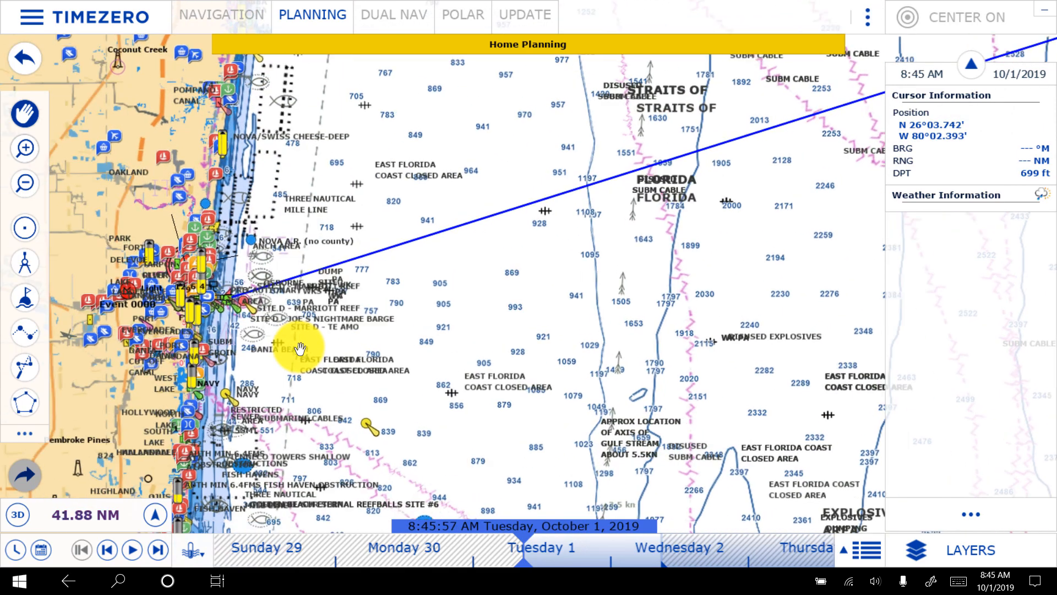
pyautogui.moveTo(273, 354); pyautogui.dragTo(534, 343)
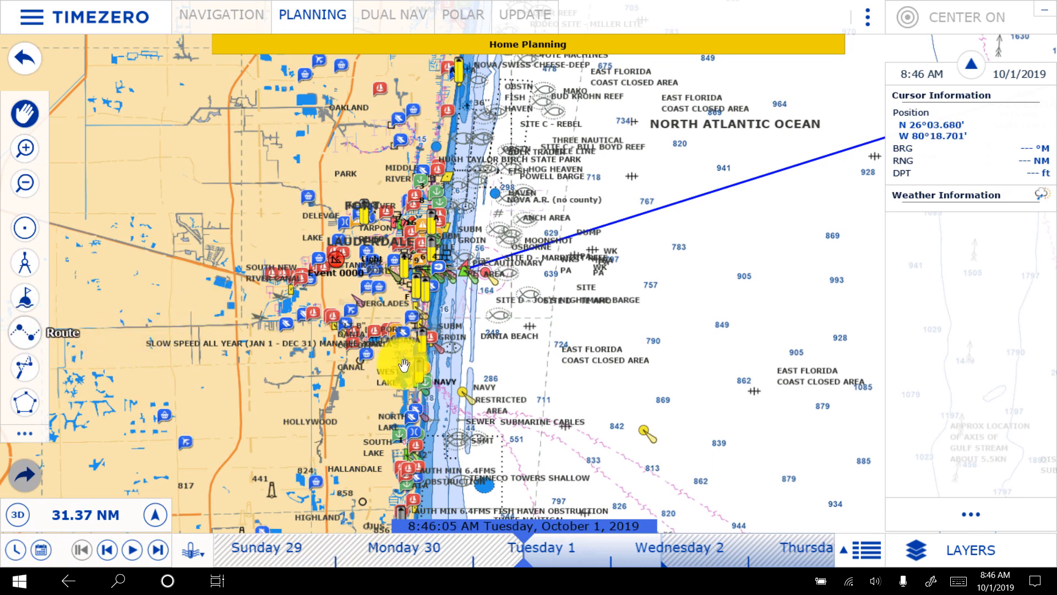
pyautogui.moveTo(515, 418); pyautogui.dragTo(522, 234)
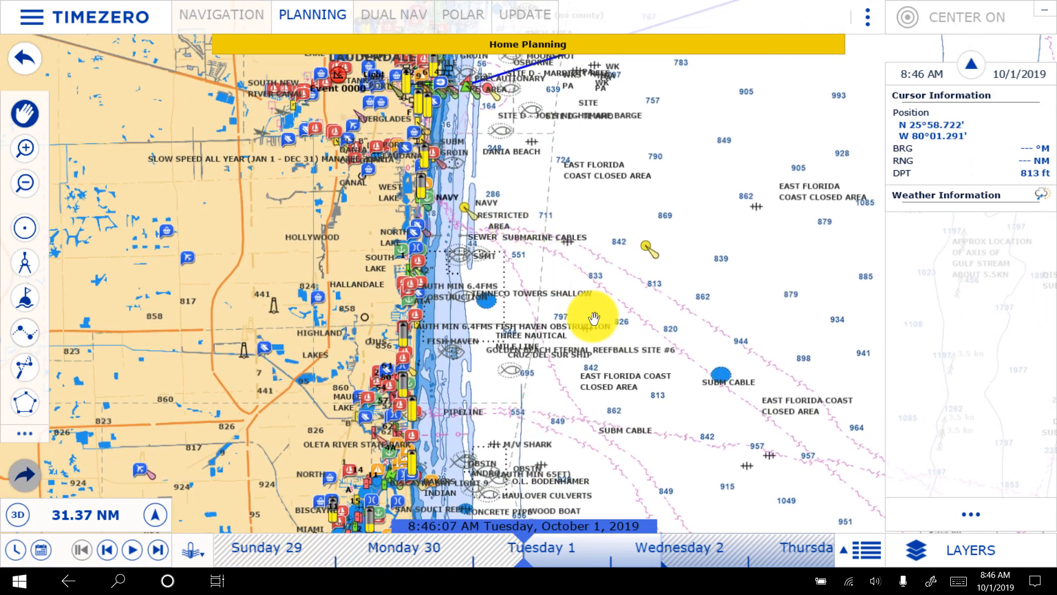
pyautogui.moveTo(549, 421); pyautogui.dragTo(519, 146)
pyautogui.moveTo(508, 349)
pyautogui.mouseDown()
pyautogui.moveTo(512, 243)
pyautogui.moveTo(513, 269)
pyautogui.mouseUp()
pyautogui.moveTo(538, 392); pyautogui.dragTo(567, 277)
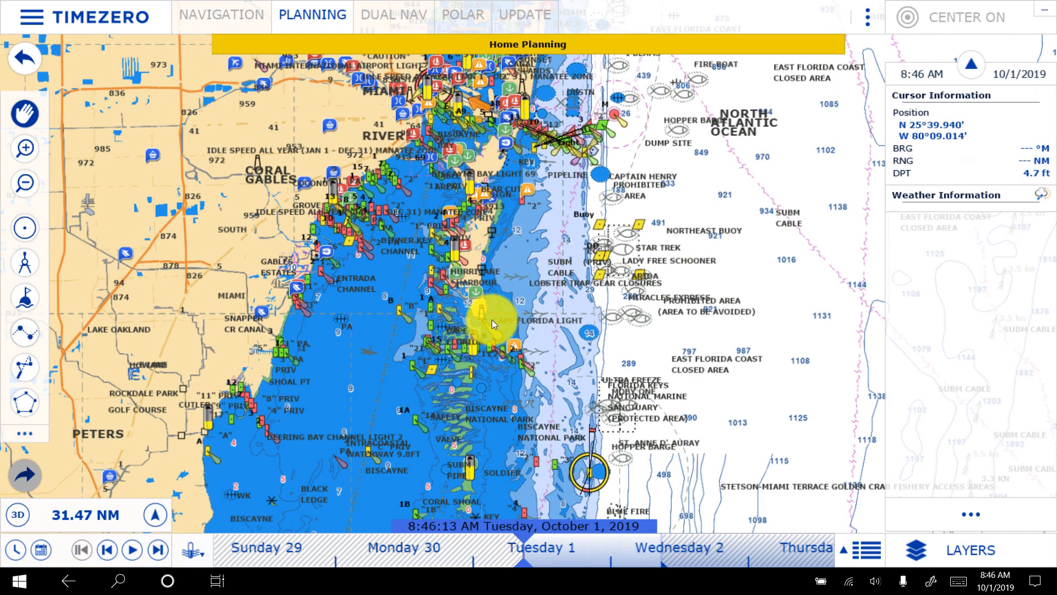
pyautogui.scroll(5, 473, 316)
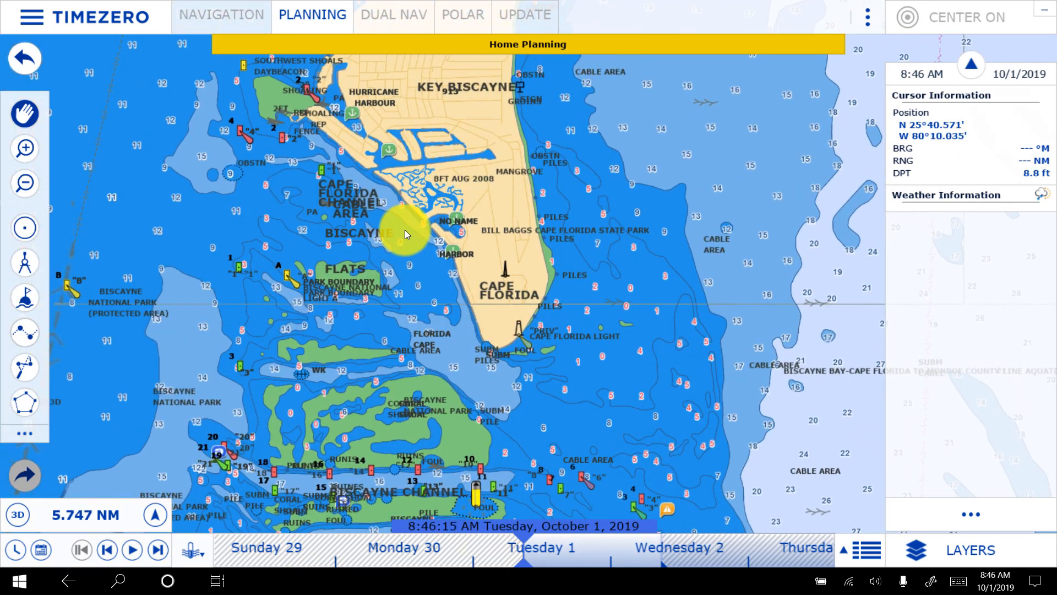
pyautogui.scroll(3, 405, 229)
pyautogui.scroll(1, 404, 230)
pyautogui.moveTo(448, 354); pyautogui.dragTo(514, 302)
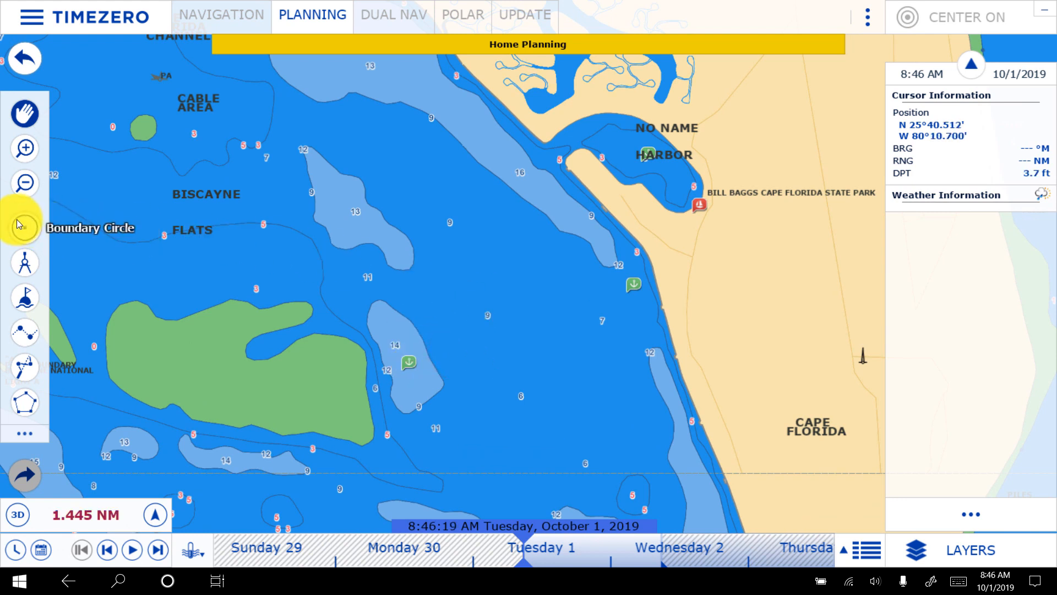
# - Start a new route in the water west of No Name Harbor and add a waypoint between channel markers 6 and 7
pyautogui.click(33, 329)
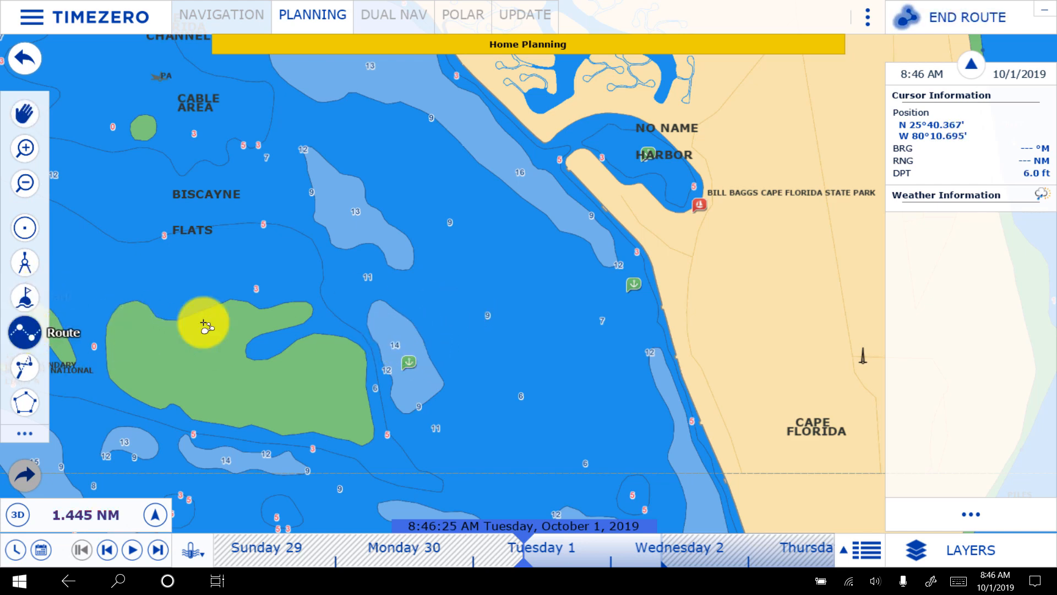
pyautogui.click(407, 349)
pyautogui.moveTo(567, 465); pyautogui.dragTo(378, 94)
pyautogui.moveTo(575, 399); pyautogui.dragTo(413, 198)
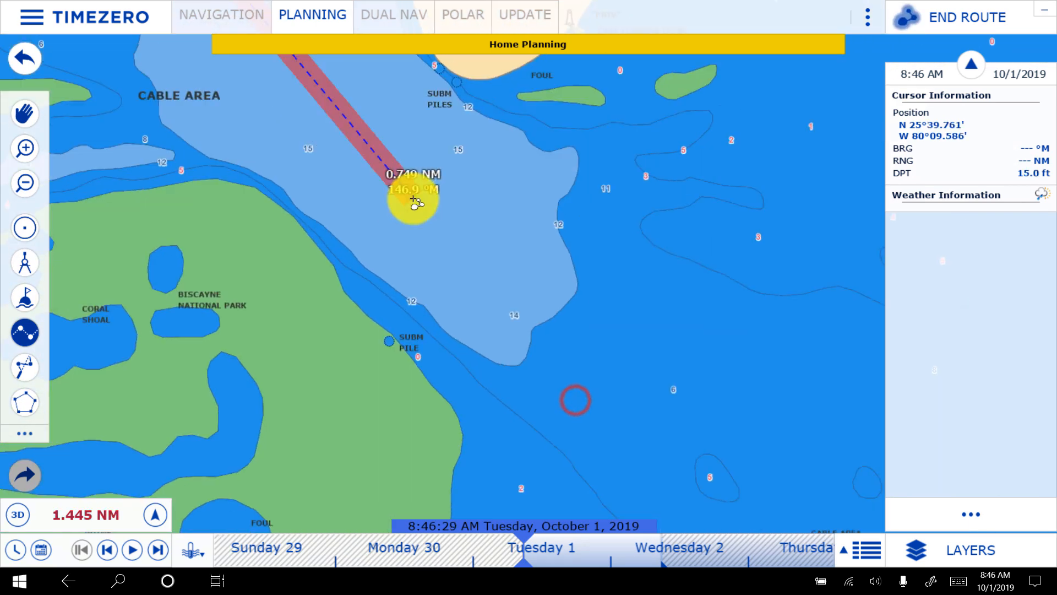
pyautogui.moveTo(587, 406); pyautogui.dragTo(385, 182)
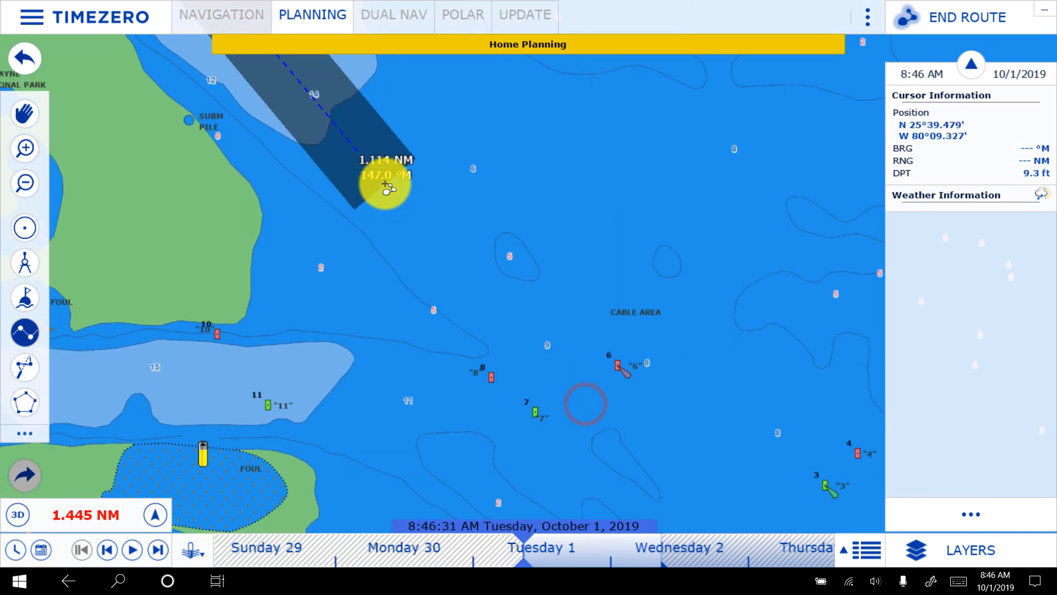
pyautogui.click(578, 391)
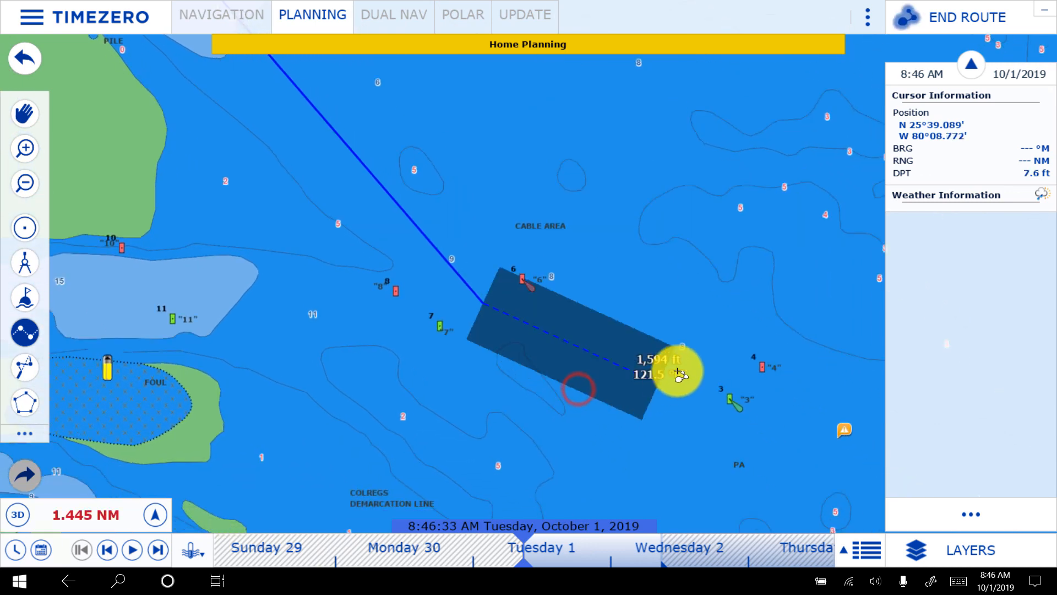
# - Add route waypoints between markers 3 and 4, between markers 1 and 2, and in the open water east of them
pyautogui.click(710, 355)
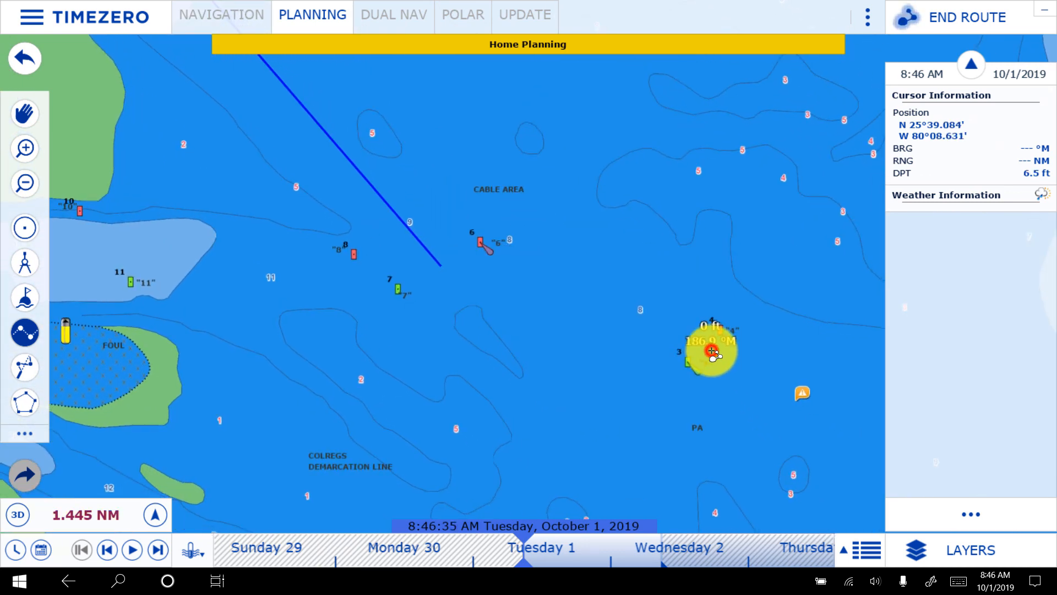
pyautogui.moveTo(430, 322); pyautogui.dragTo(331, 184)
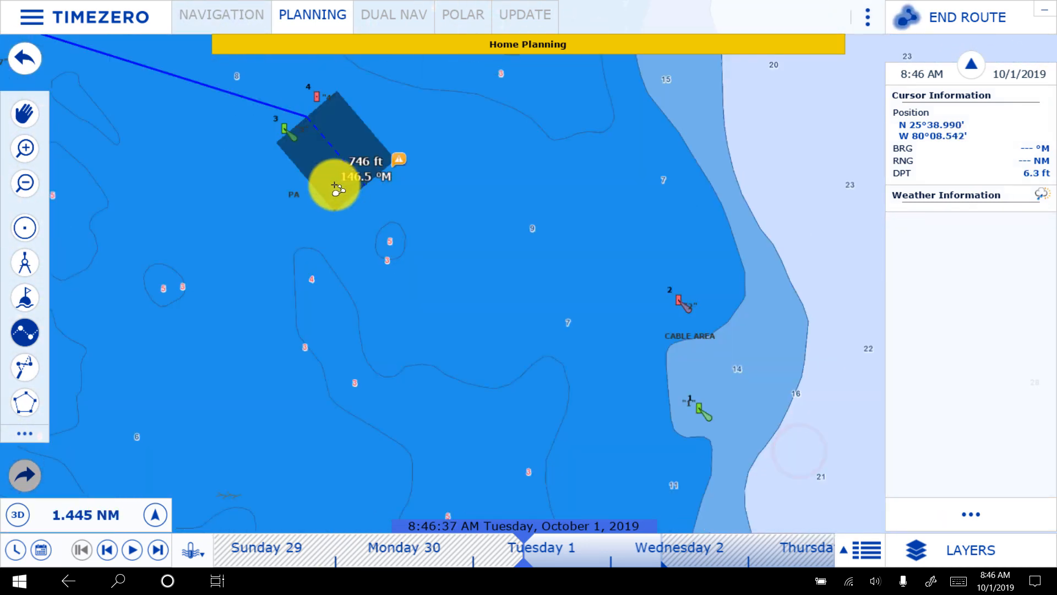
pyautogui.click(608, 325)
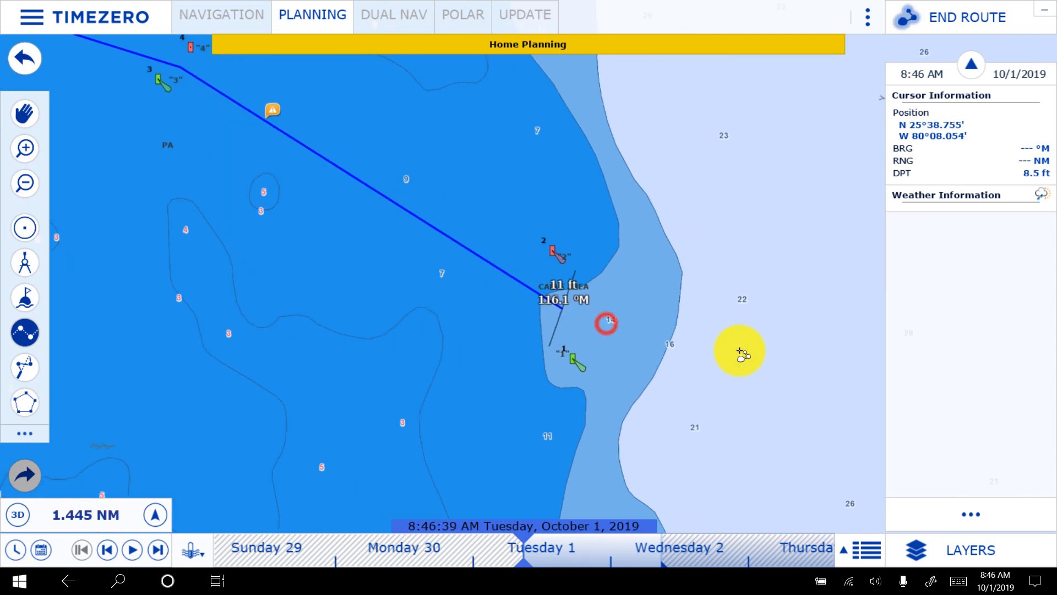
pyautogui.click(730, 293)
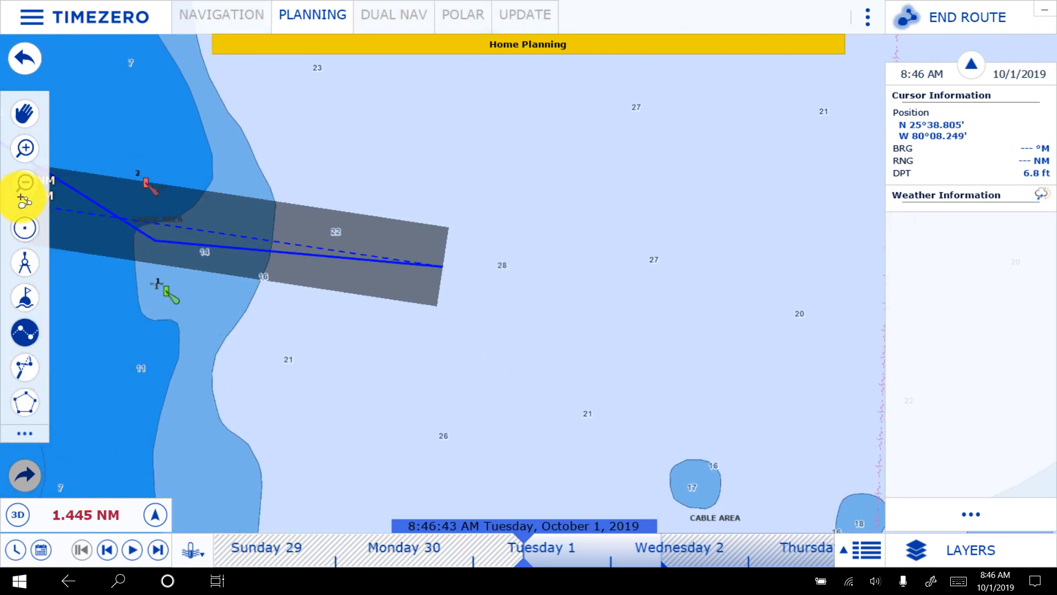
# - Extend the route north along the coast to a final waypoint off the Port Everglades entrance and end the route
pyautogui.click(16, 180)
pyautogui.click(15, 180)
pyautogui.click(15, 179)
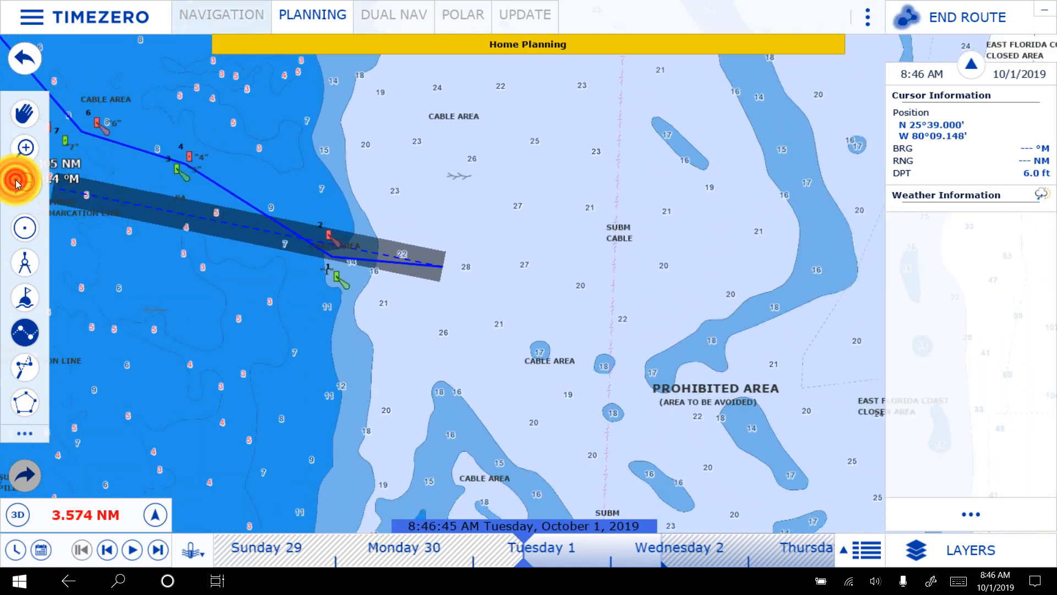
pyautogui.click(15, 179)
pyautogui.click(16, 180)
pyautogui.click(16, 180)
pyautogui.click(15, 180)
pyautogui.click(15, 180)
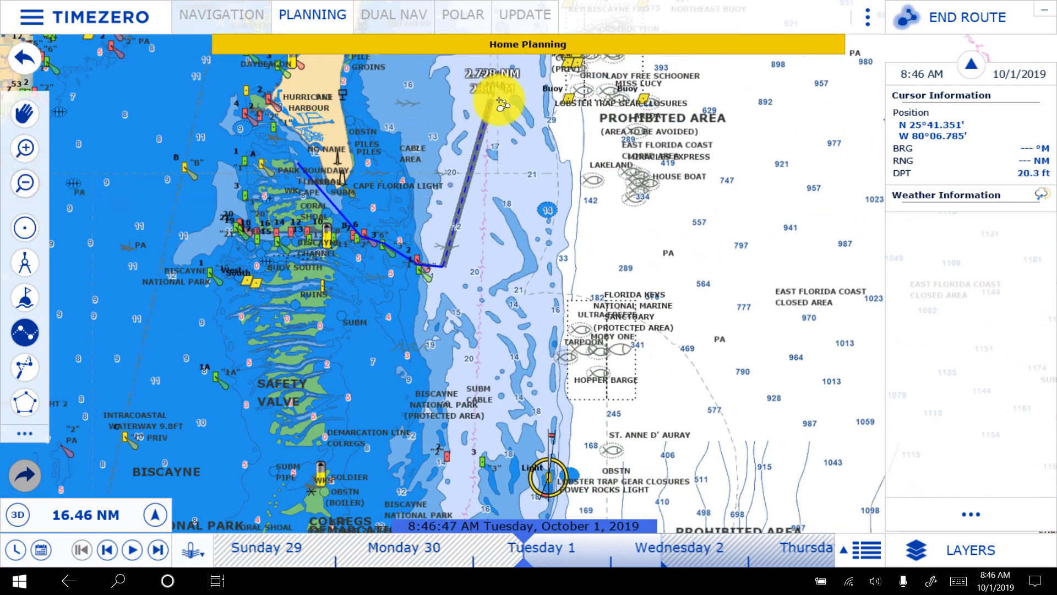
pyautogui.moveTo(497, 104); pyautogui.dragTo(477, 460)
pyautogui.moveTo(653, 207); pyautogui.dragTo(640, 441)
pyautogui.moveTo(686, 127); pyautogui.dragTo(685, 436)
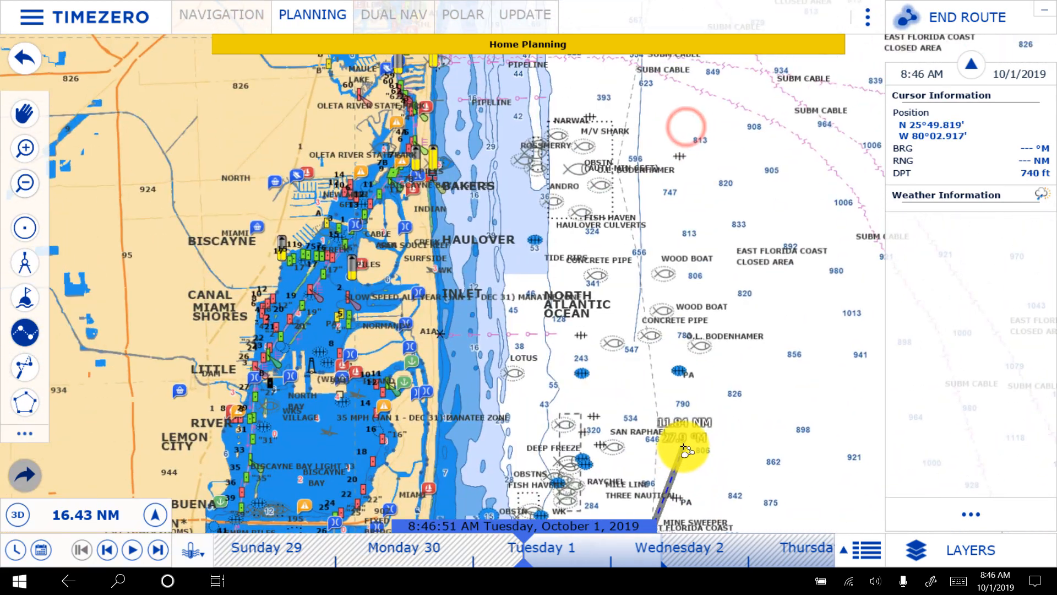
pyautogui.moveTo(758, 101); pyautogui.dragTo(715, 460)
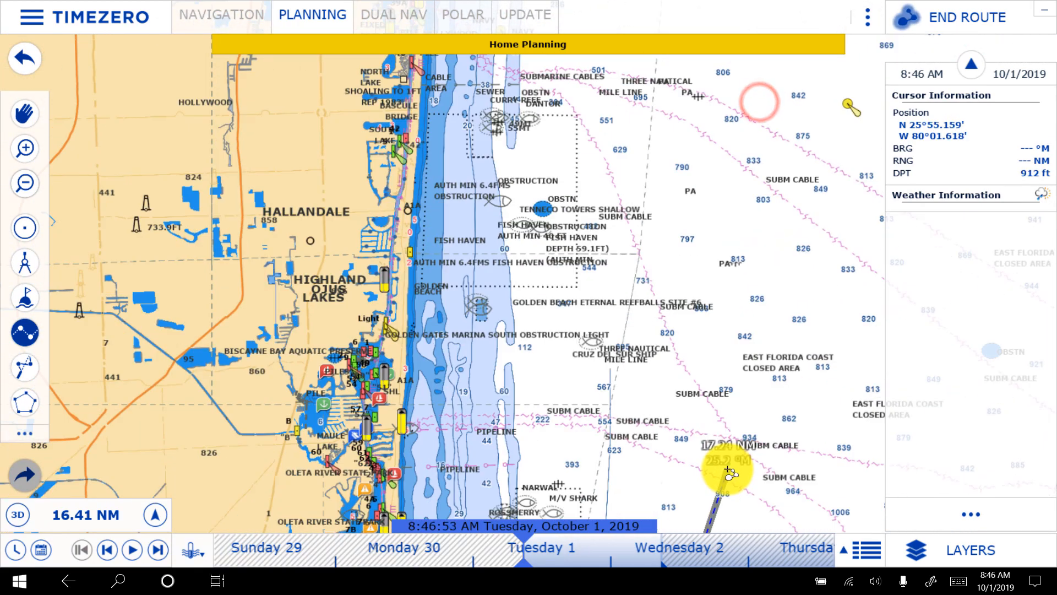
pyautogui.moveTo(736, 178); pyautogui.dragTo(613, 472)
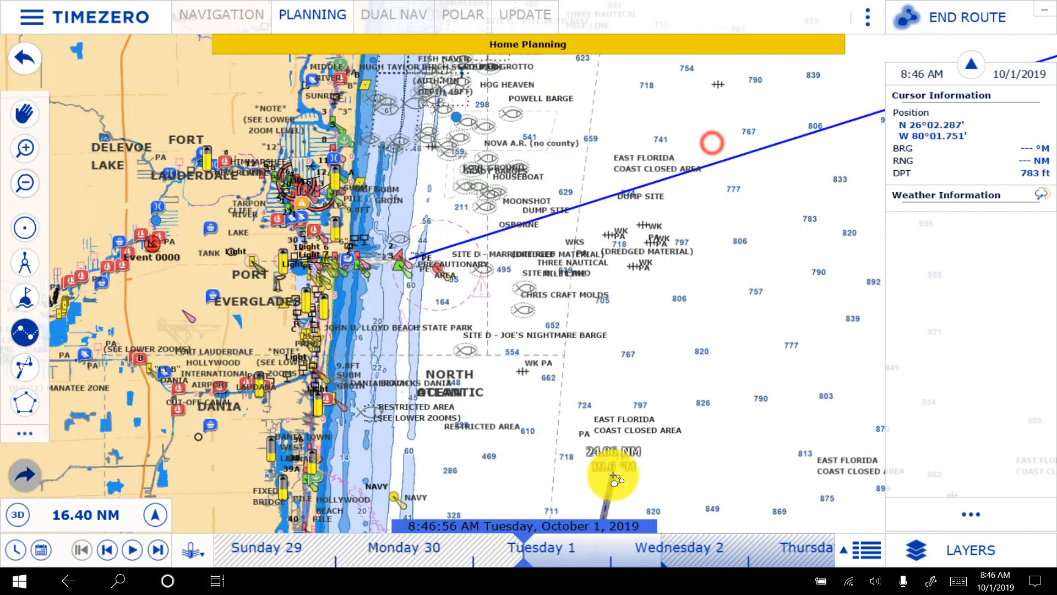
pyautogui.click(420, 270)
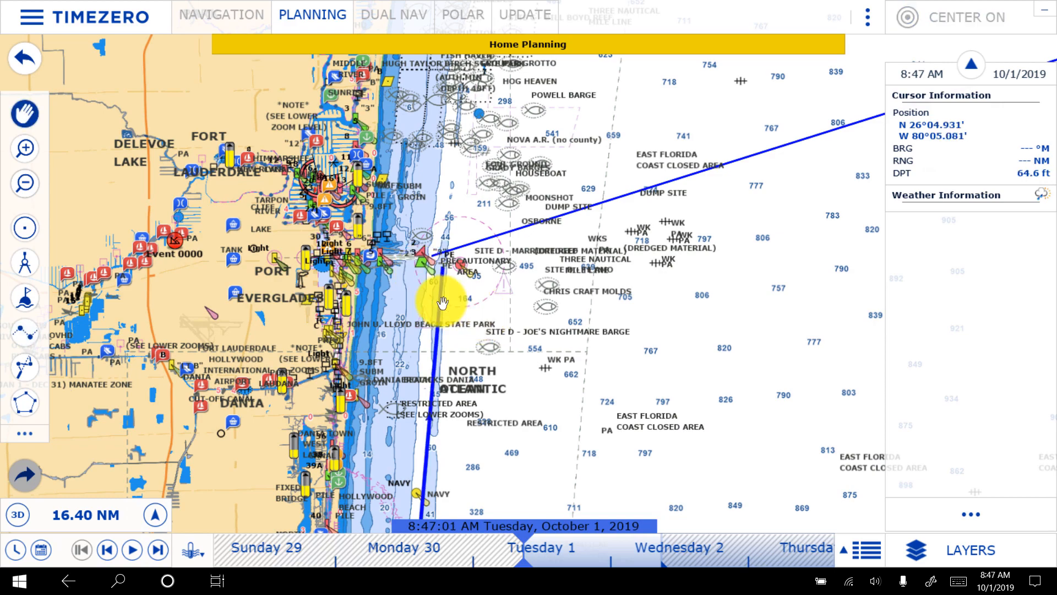
# - Select the new route's long coastal leg off Port Everglades and reverse the route's direction
pyautogui.scroll(5, 441, 300)
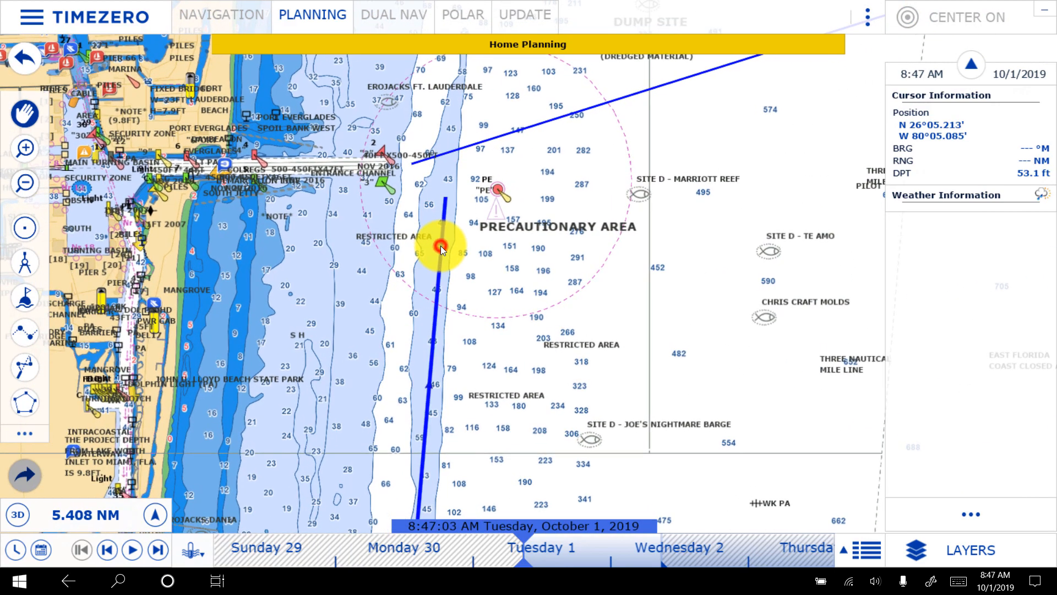
pyautogui.rightClick(440, 245)
pyautogui.scroll(8, 428, 394)
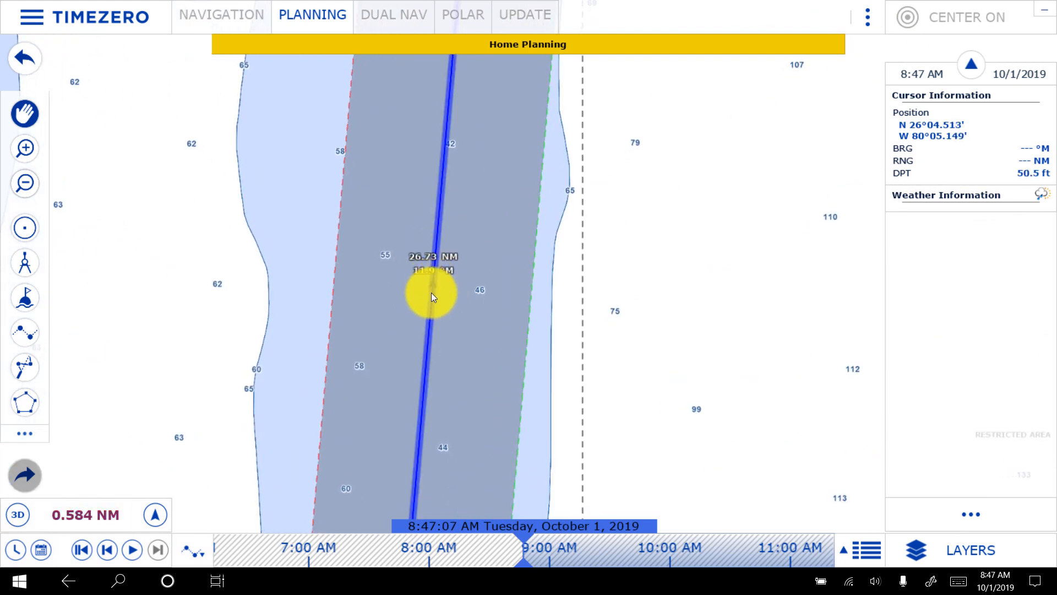
pyautogui.click(432, 288)
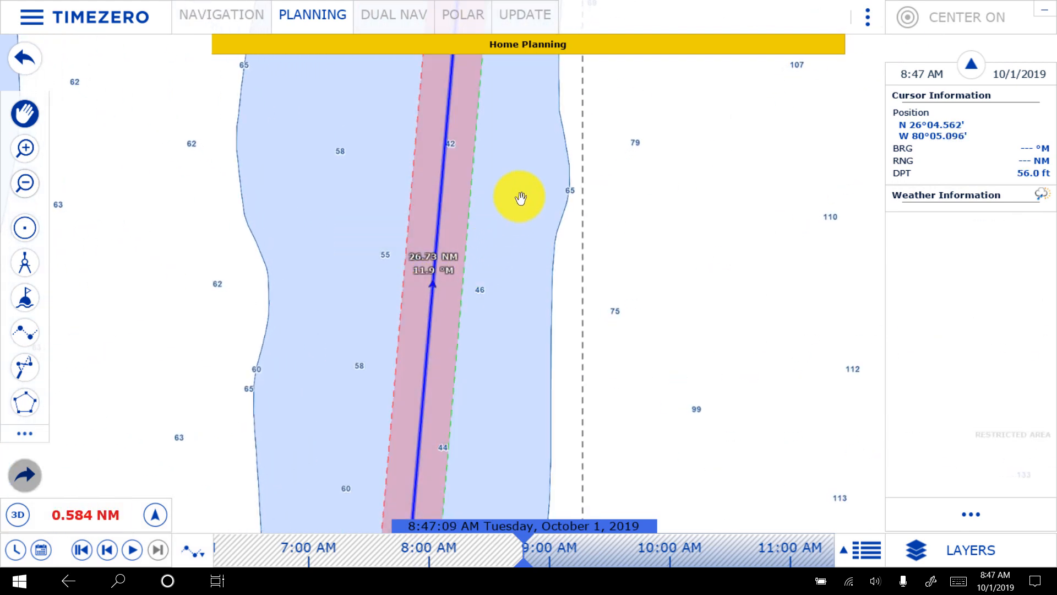
pyautogui.rightClick(439, 190)
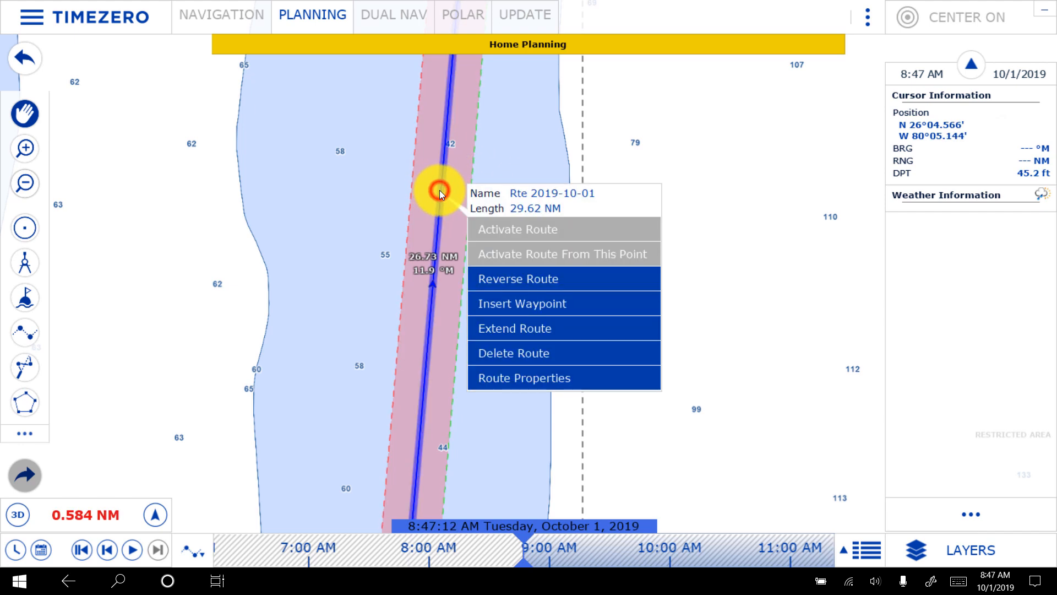
pyautogui.click(504, 281)
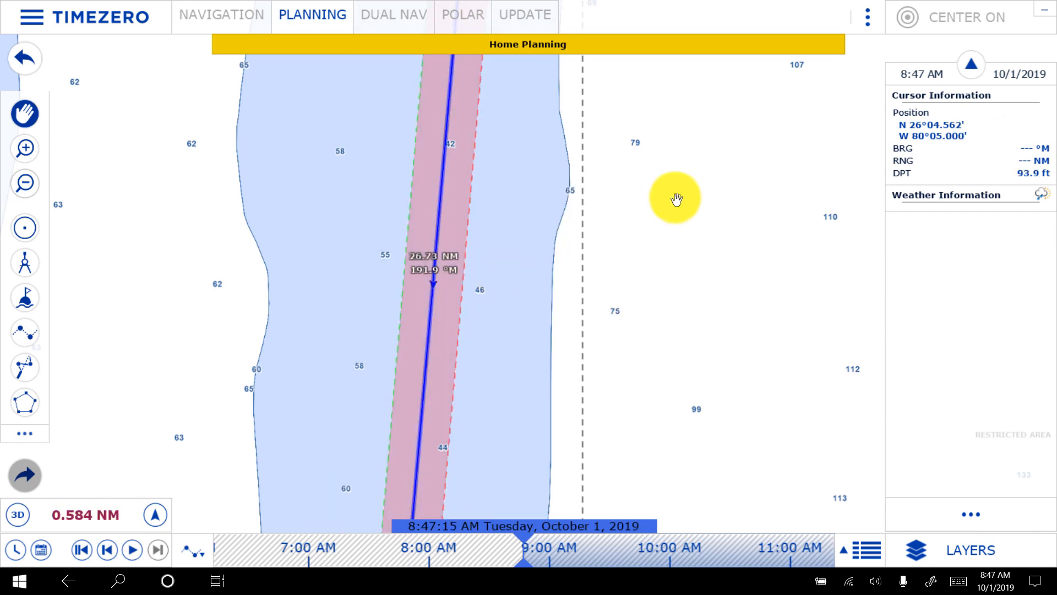
# - Open the list view with the waypoint details of route Rte 2019-10-01
pyautogui.rightClick(677, 199)
pyautogui.scroll(-3, 677, 199)
pyautogui.moveTo(704, 114); pyautogui.dragTo(621, 455)
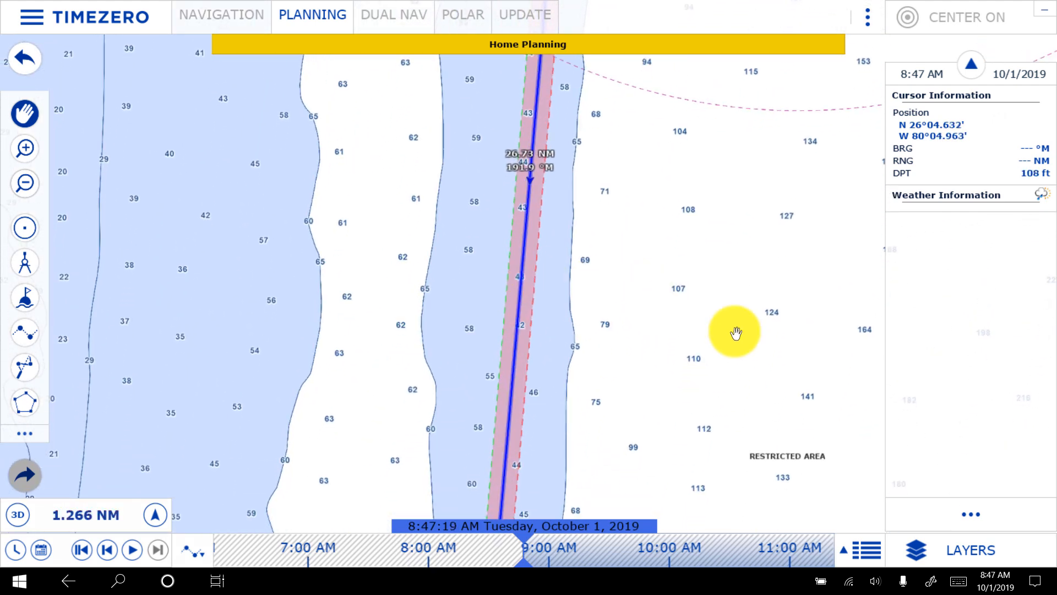
pyautogui.click(863, 554)
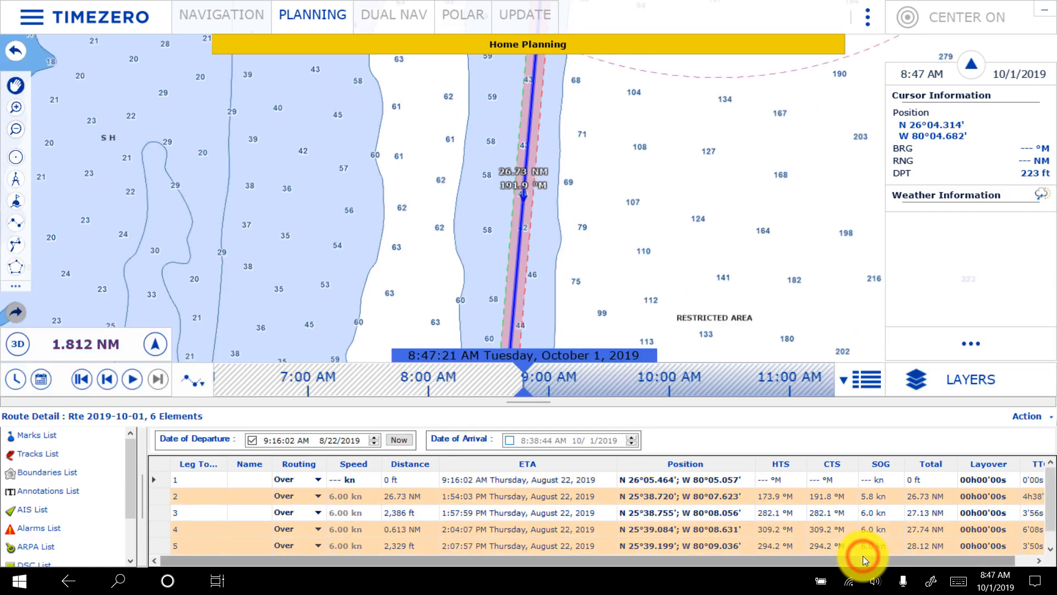
# - Examine the actions available for the route on the chart and the departure date and leg data in its detail list
pyautogui.scroll(-1, 692, 160)
pyautogui.scroll(-3, 692, 160)
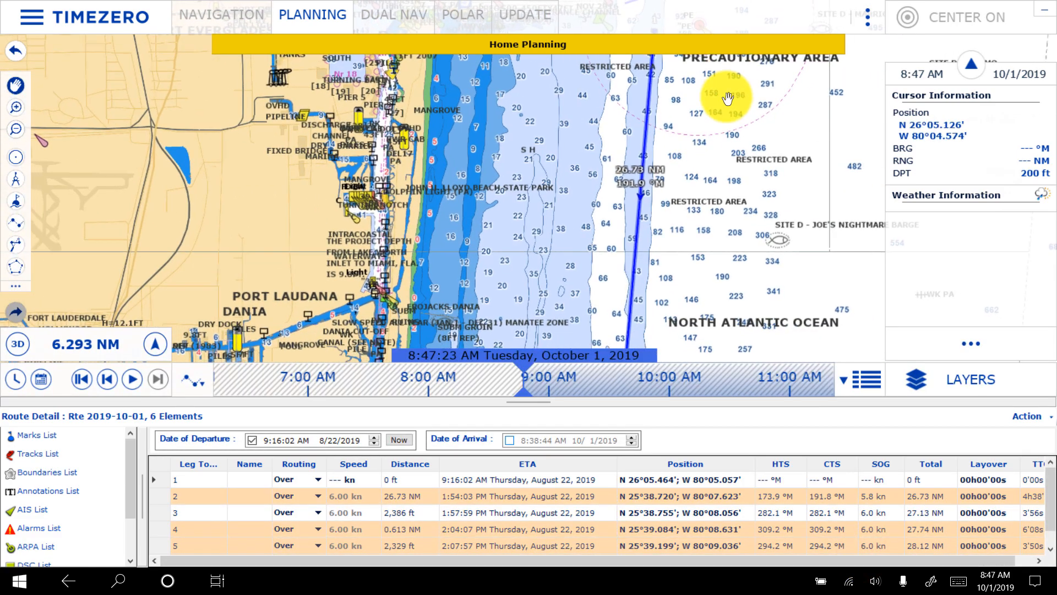
pyautogui.moveTo(663, 315); pyautogui.dragTo(666, 216)
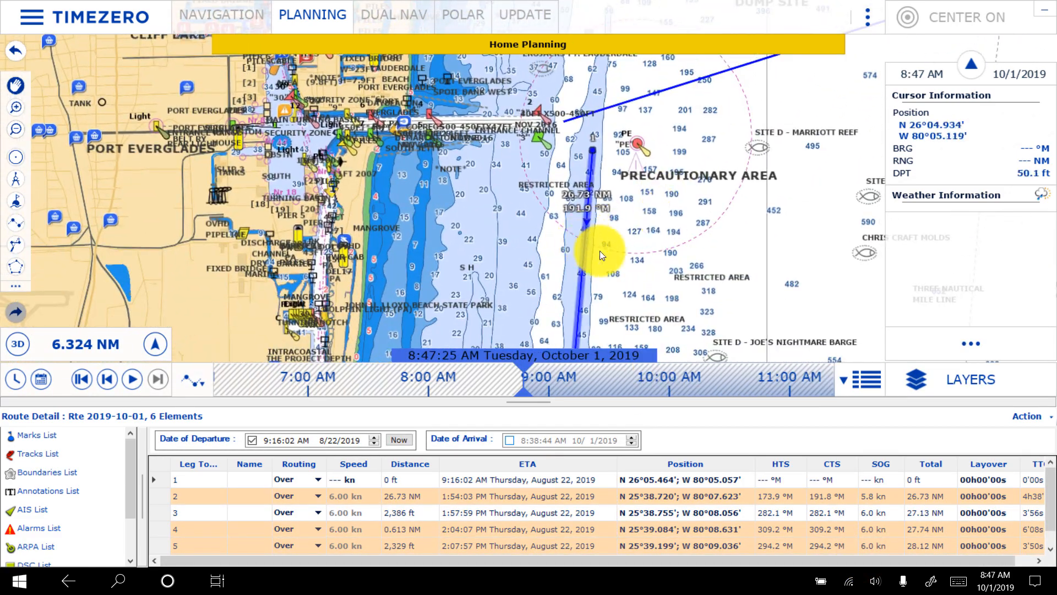
pyautogui.click(580, 262)
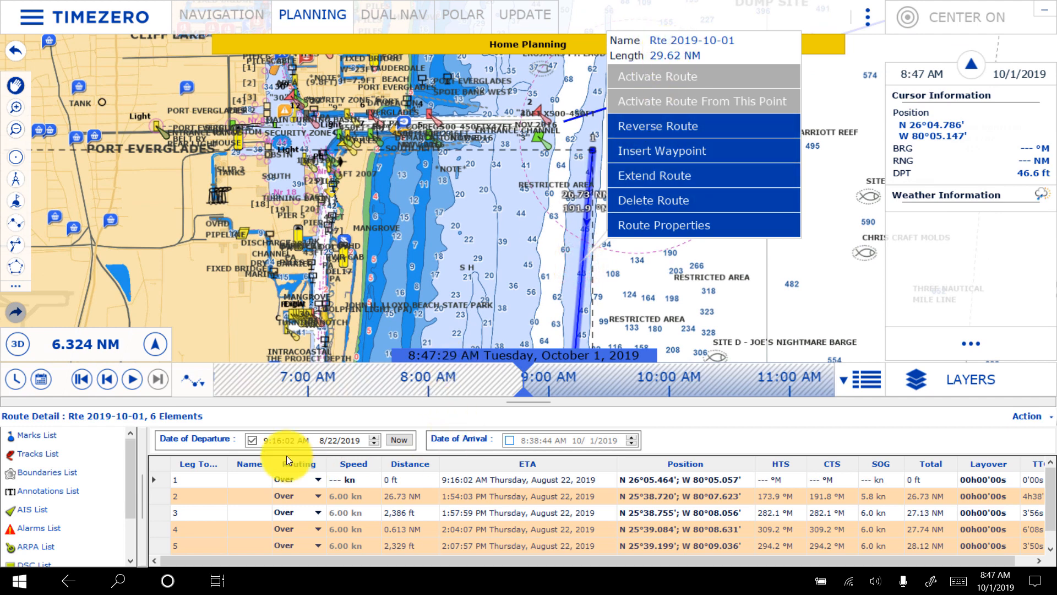
pyautogui.click(251, 441)
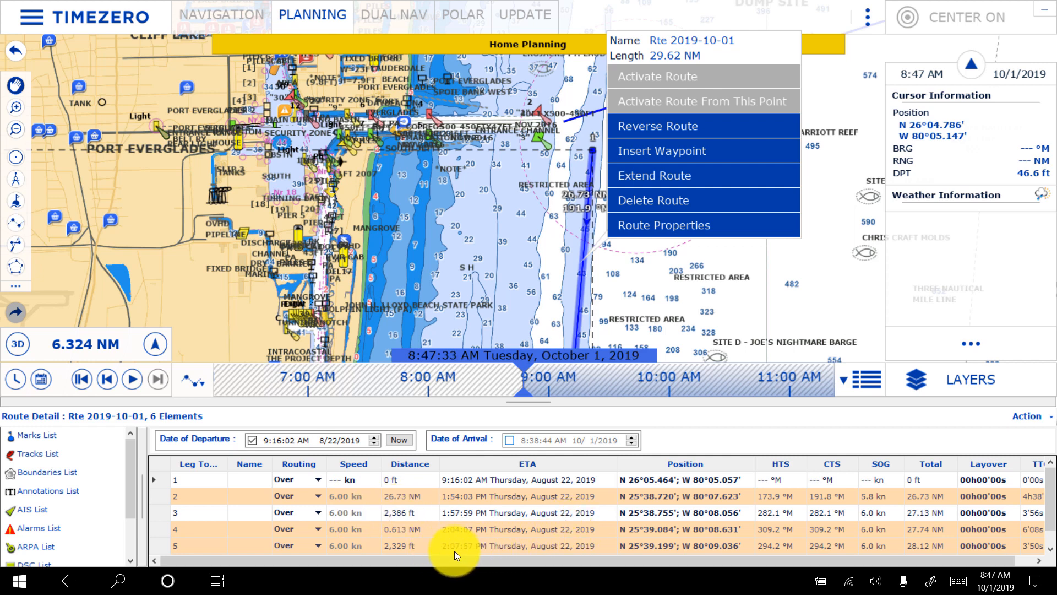
pyautogui.click(751, 289)
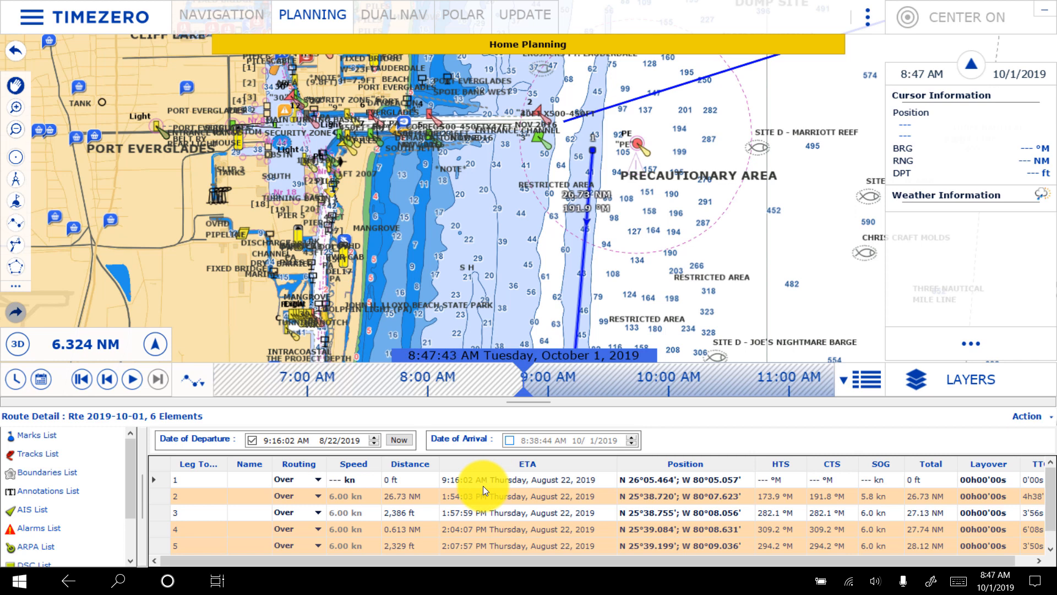
# - Extend the route with a waypoint about 363 ft beyond its end off No Name Harbor and delete that added waypoint
pyautogui.moveTo(489, 164); pyautogui.dragTo(437, 193)
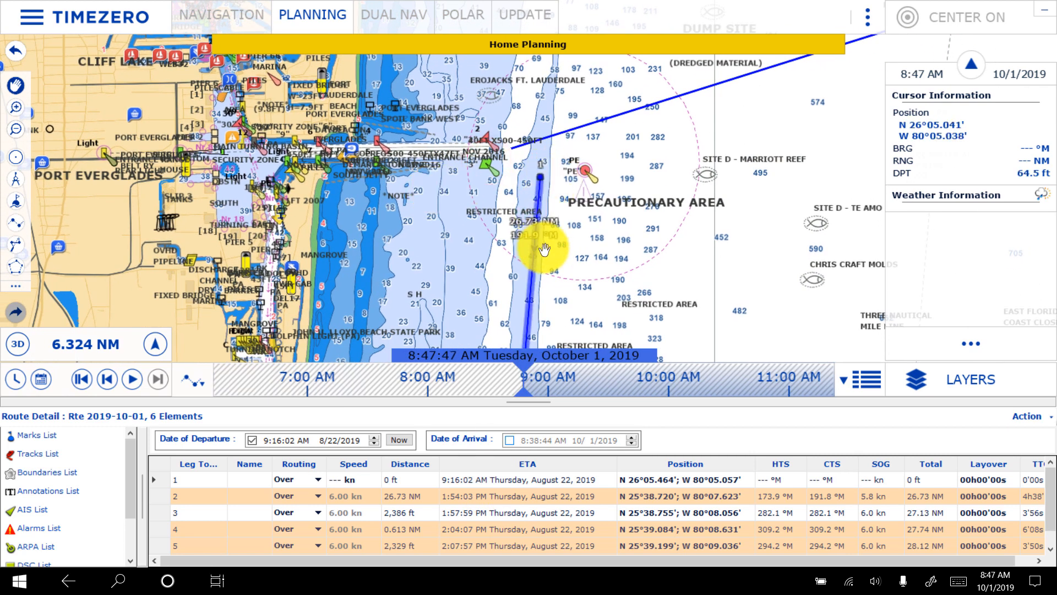
pyautogui.scroll(5, 545, 250)
pyautogui.moveTo(448, 97); pyautogui.dragTo(456, 368)
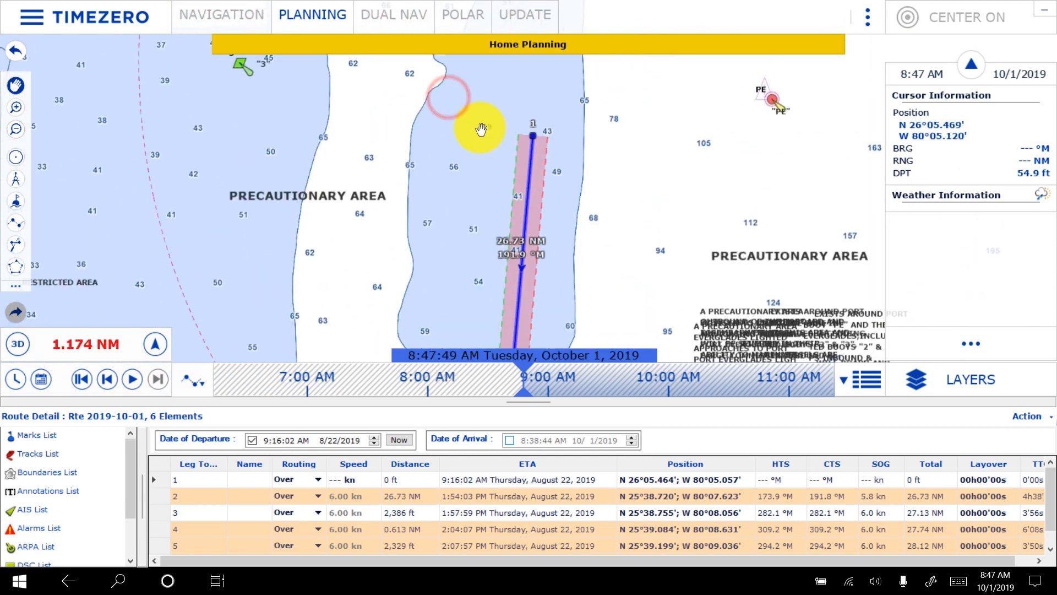
pyautogui.moveTo(481, 129); pyautogui.dragTo(469, 296)
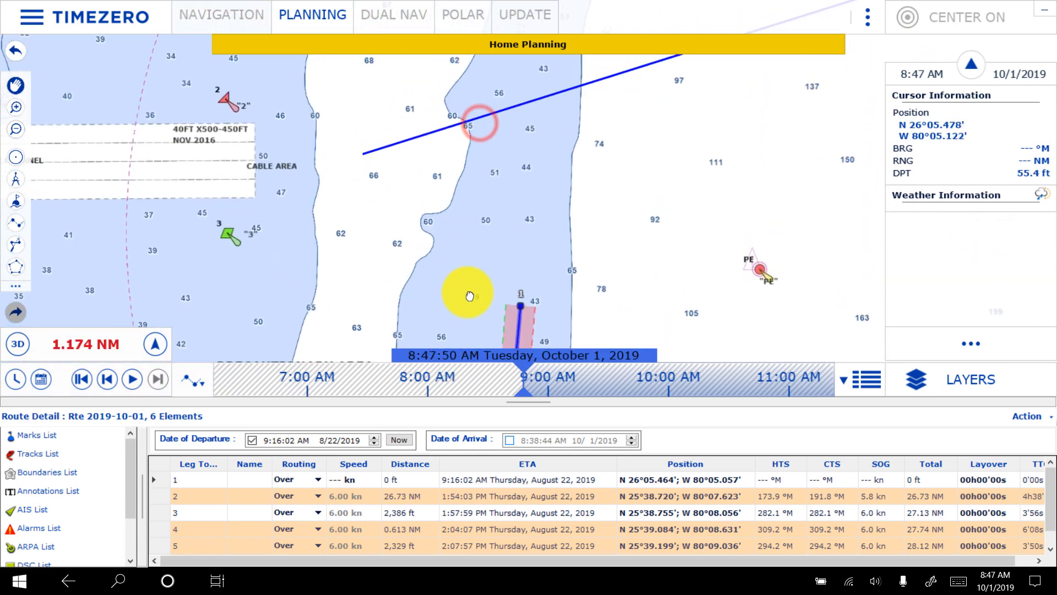
pyautogui.click(518, 322)
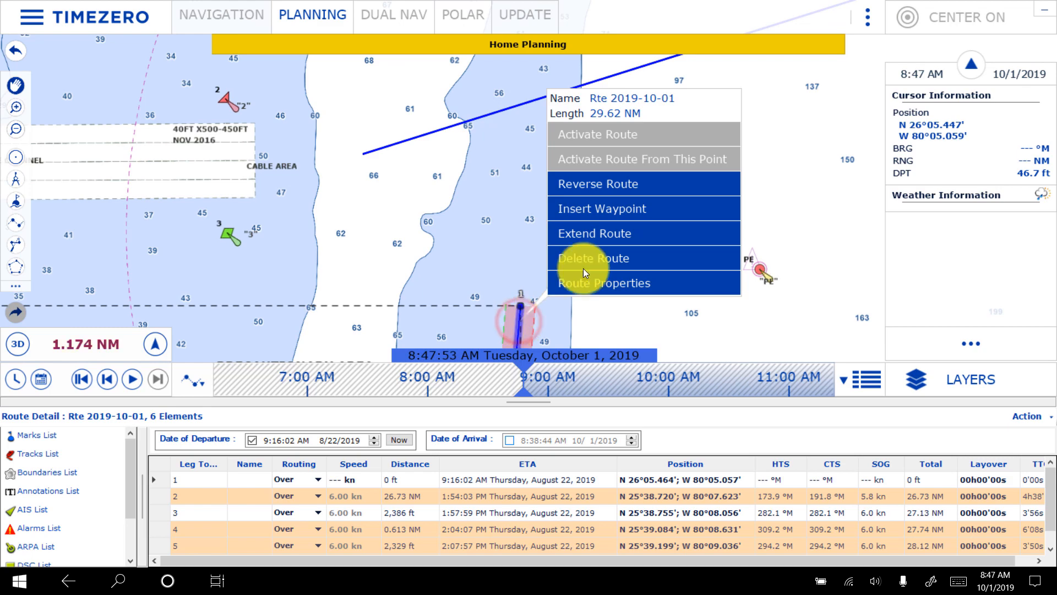
pyautogui.click(613, 235)
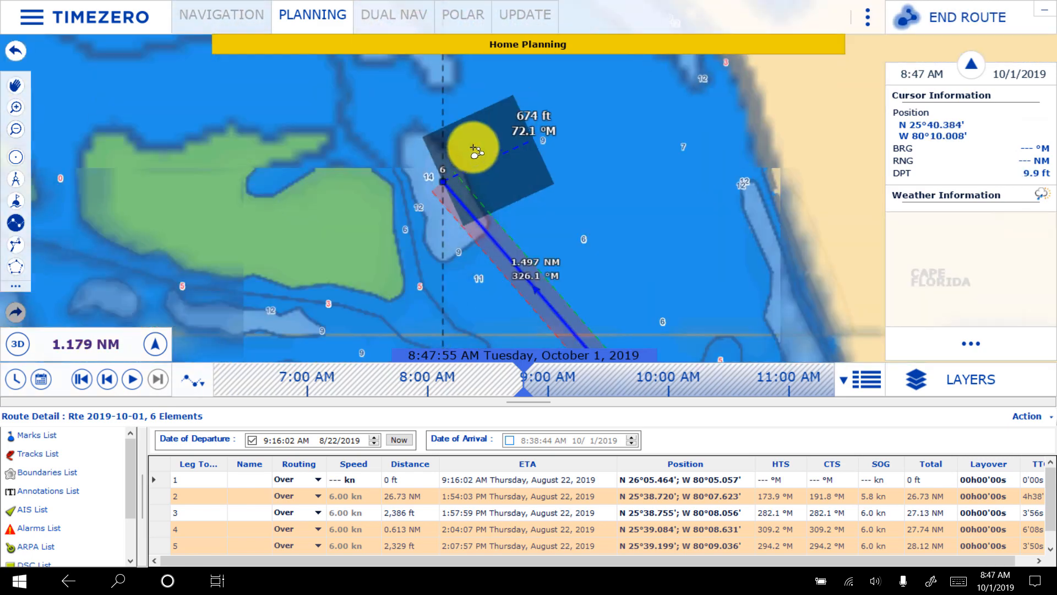
pyautogui.doubleClick(424, 132)
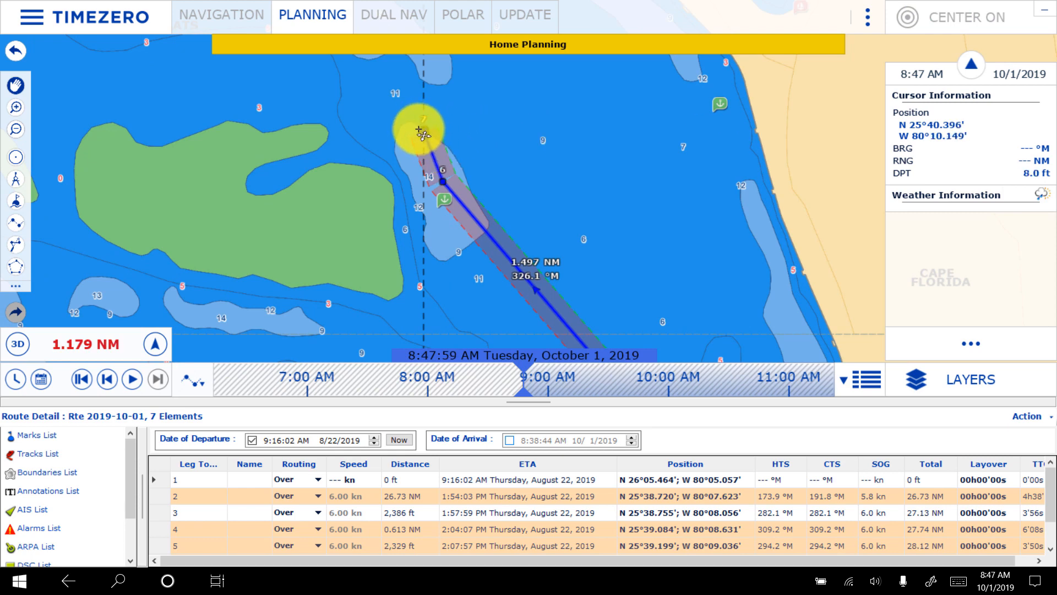
pyautogui.click(421, 133)
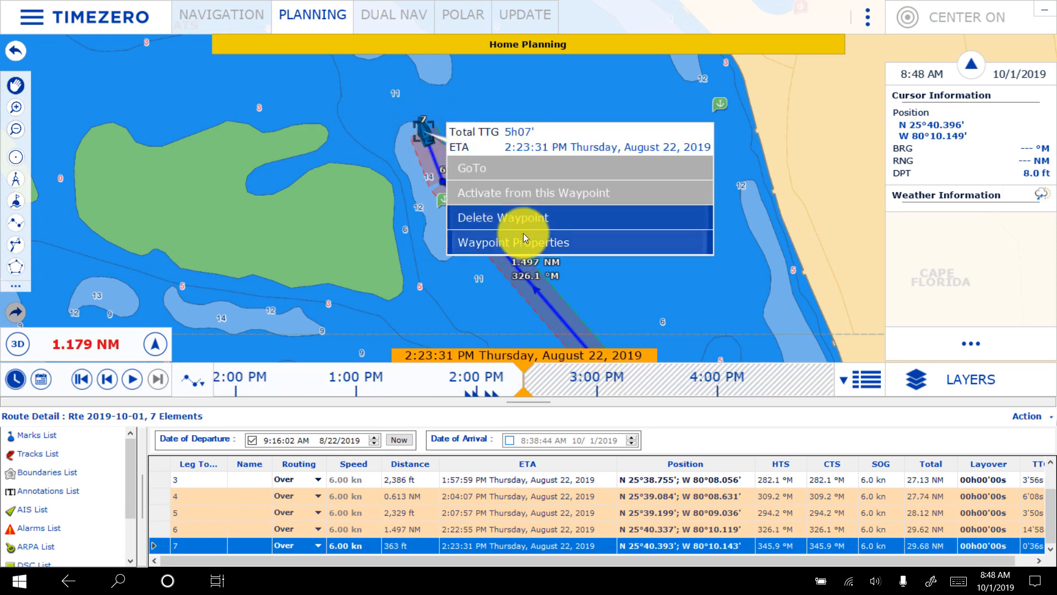
pyautogui.click(527, 215)
# - Hide the route's detail list to enlarge the chart along the coastal leg
pyautogui.scroll(-5, 642, 208)
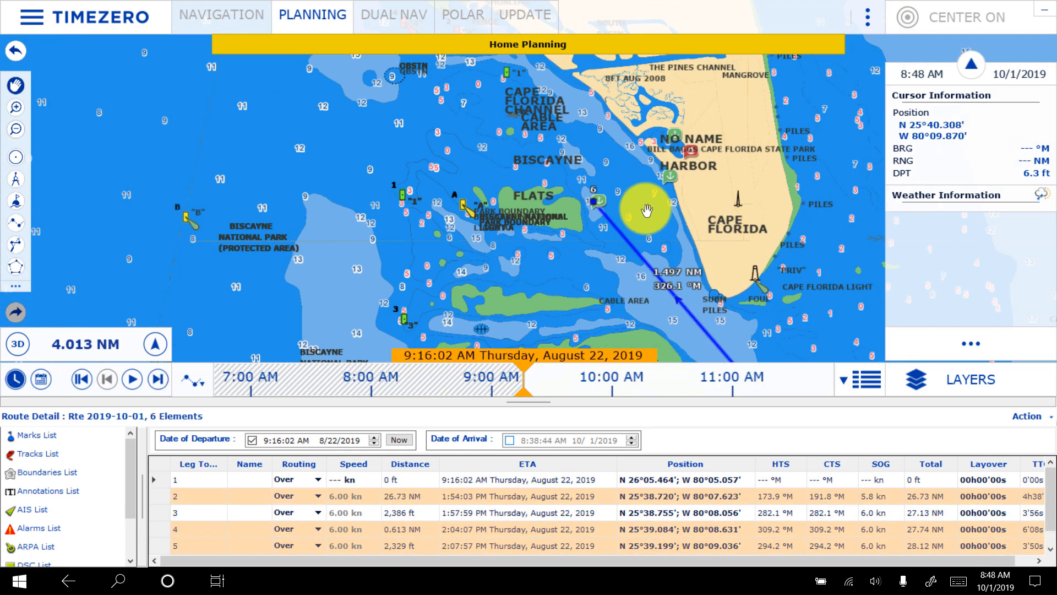
pyautogui.moveTo(782, 101); pyautogui.dragTo(582, 293)
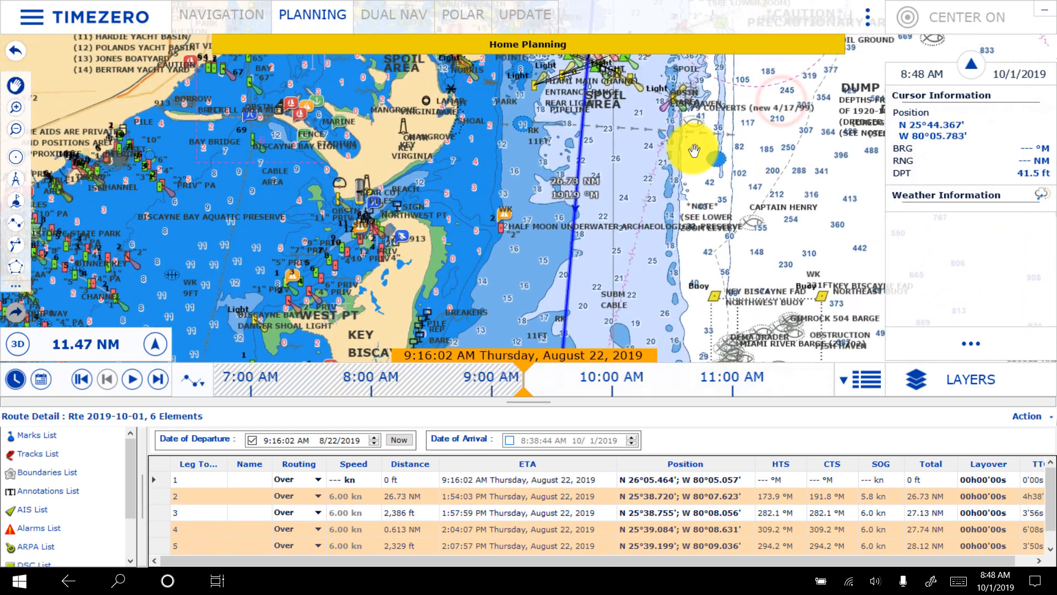
pyautogui.moveTo(689, 156); pyautogui.dragTo(661, 369)
pyautogui.moveTo(640, 105); pyautogui.dragTo(602, 341)
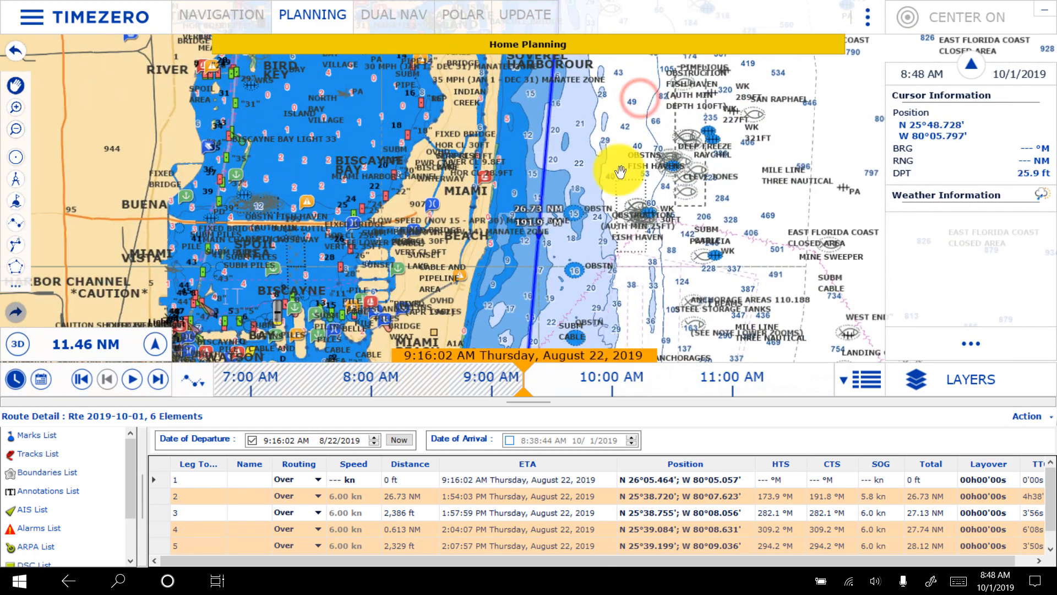
pyautogui.moveTo(639, 111); pyautogui.dragTo(575, 389)
pyautogui.moveTo(598, 105); pyautogui.dragTo(539, 399)
pyautogui.click(863, 387)
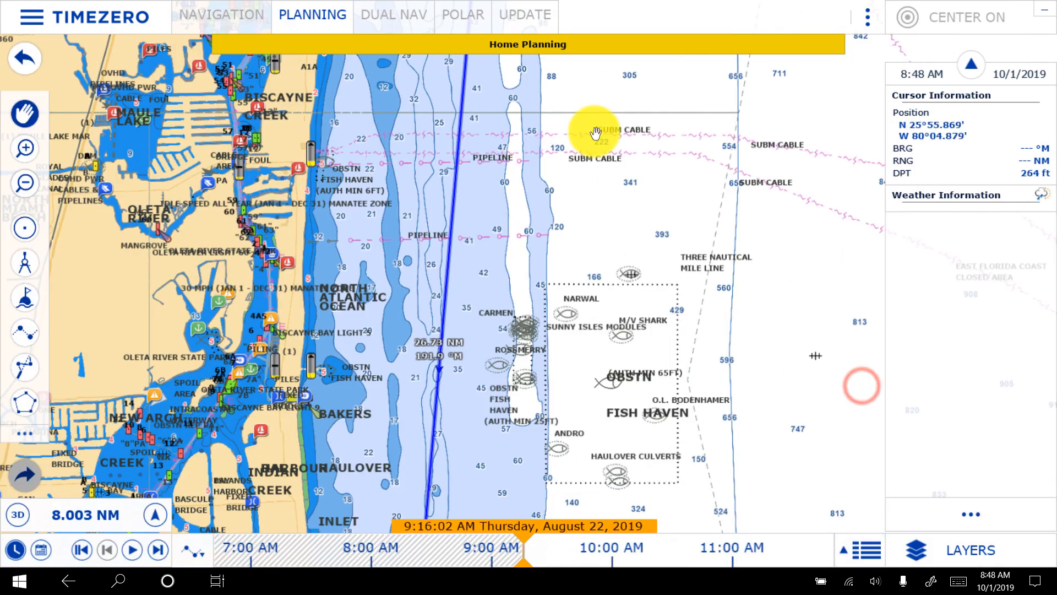
# - Insert a waypoint just west of the route's first waypoint and move the first waypoint about 1,248 ft north-west to the Port Everglades channel entrance
pyautogui.moveTo(591, 129); pyautogui.dragTo(555, 472)
pyautogui.moveTo(592, 137); pyautogui.dragTo(556, 479)
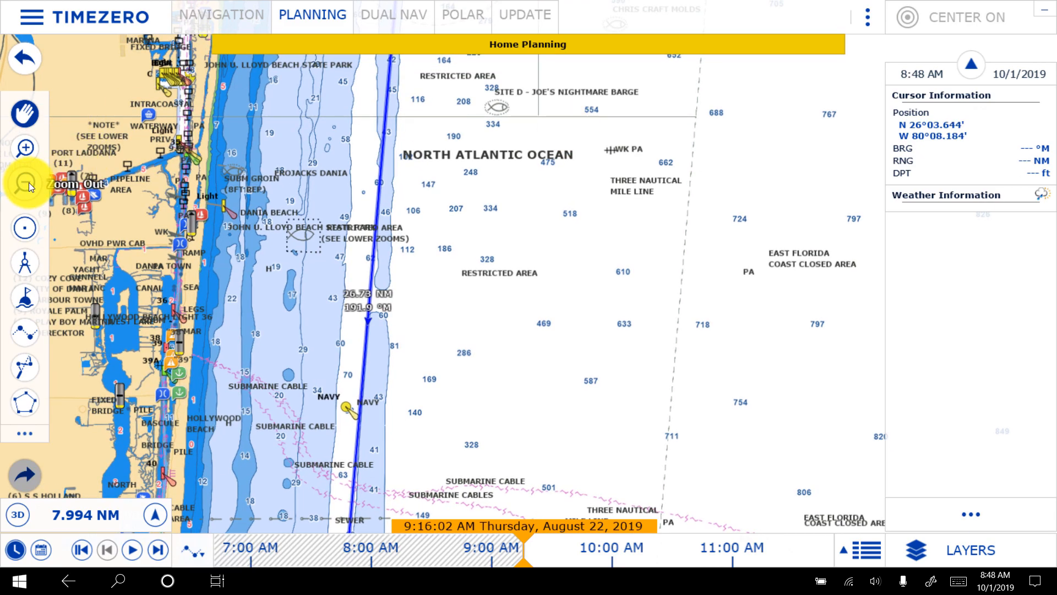
pyautogui.click(28, 183)
pyautogui.moveTo(479, 94); pyautogui.dragTo(434, 445)
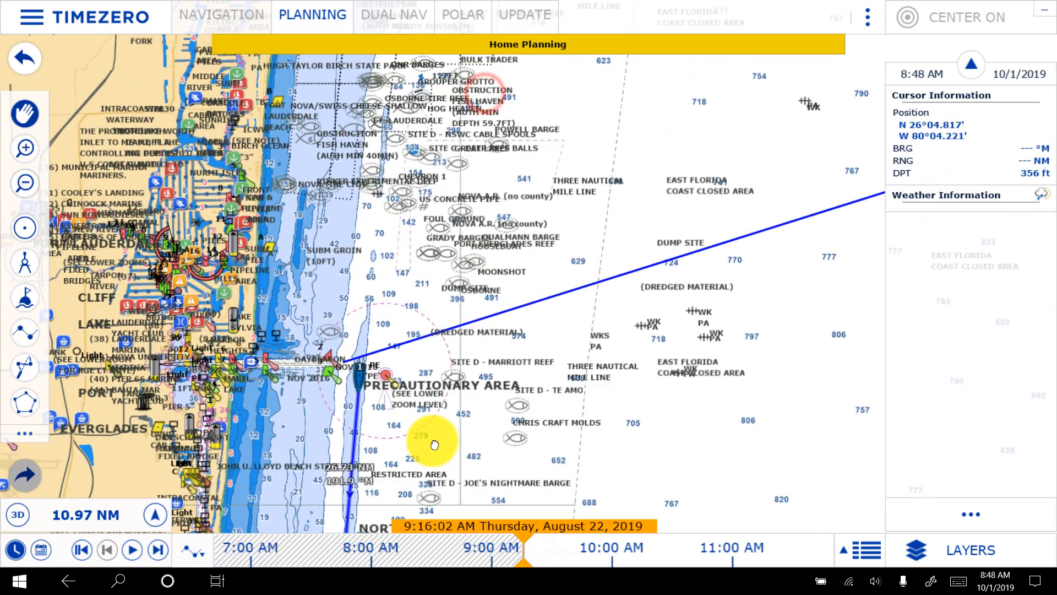
pyautogui.scroll(10, 355, 405)
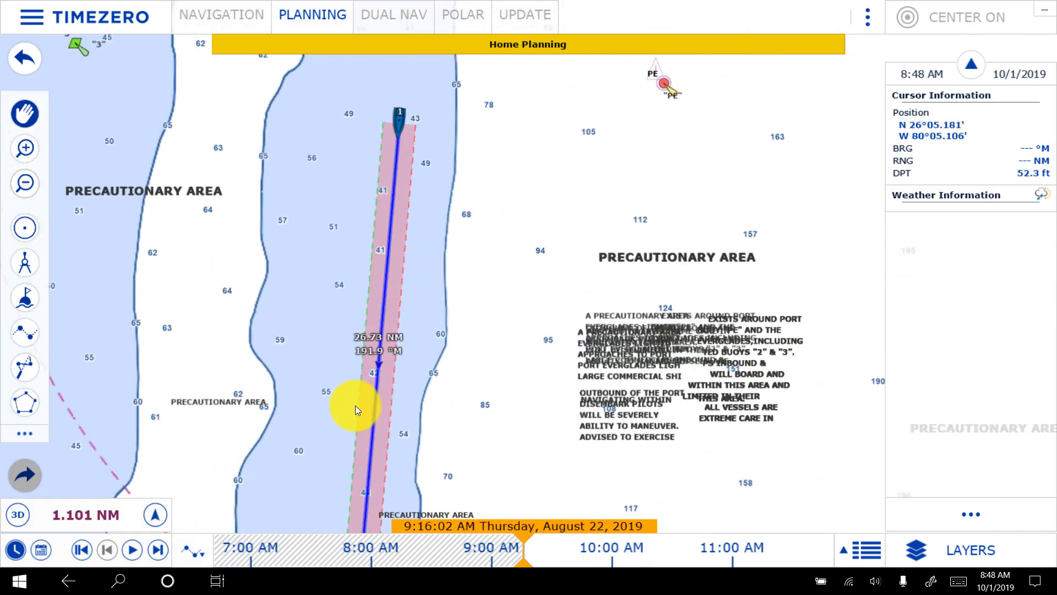
pyautogui.moveTo(303, 186); pyautogui.dragTo(540, 95)
pyautogui.moveTo(389, 321); pyautogui.dragTo(464, 103)
pyautogui.moveTo(390, 365); pyautogui.dragTo(415, 242)
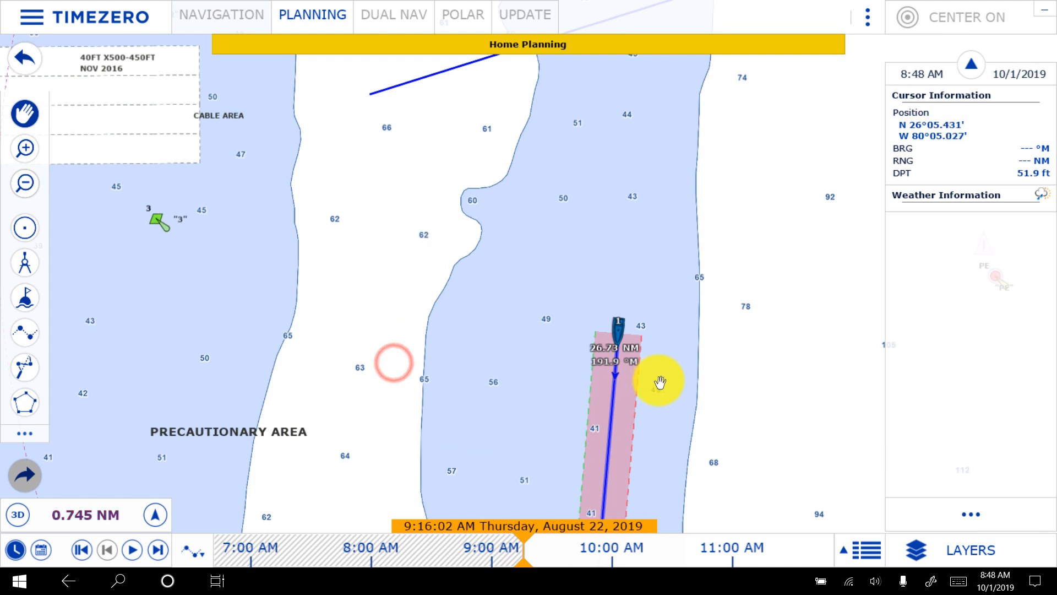
pyautogui.rightClick(614, 398)
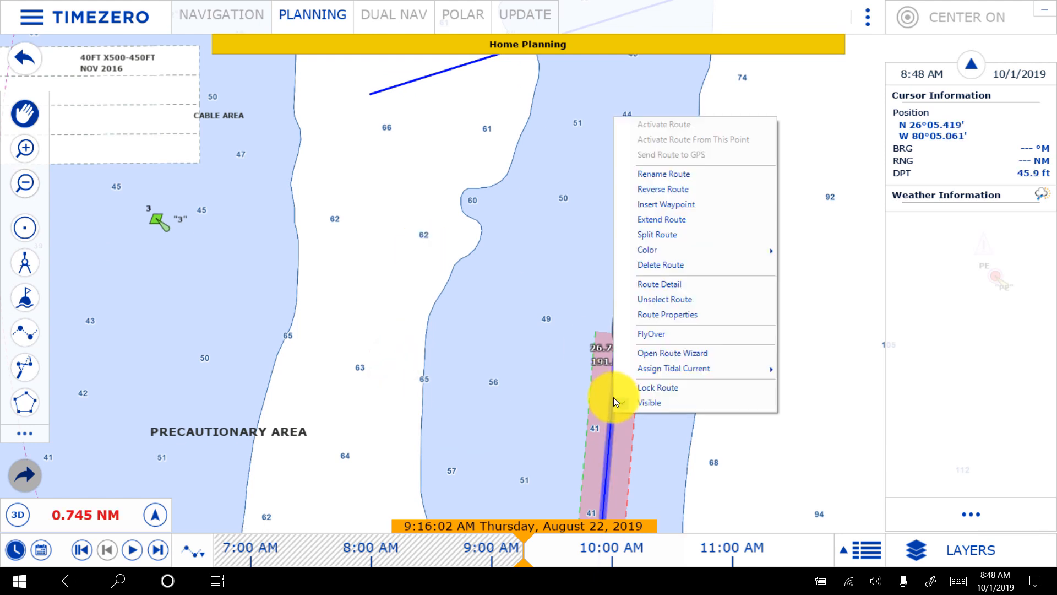
pyautogui.click(699, 206)
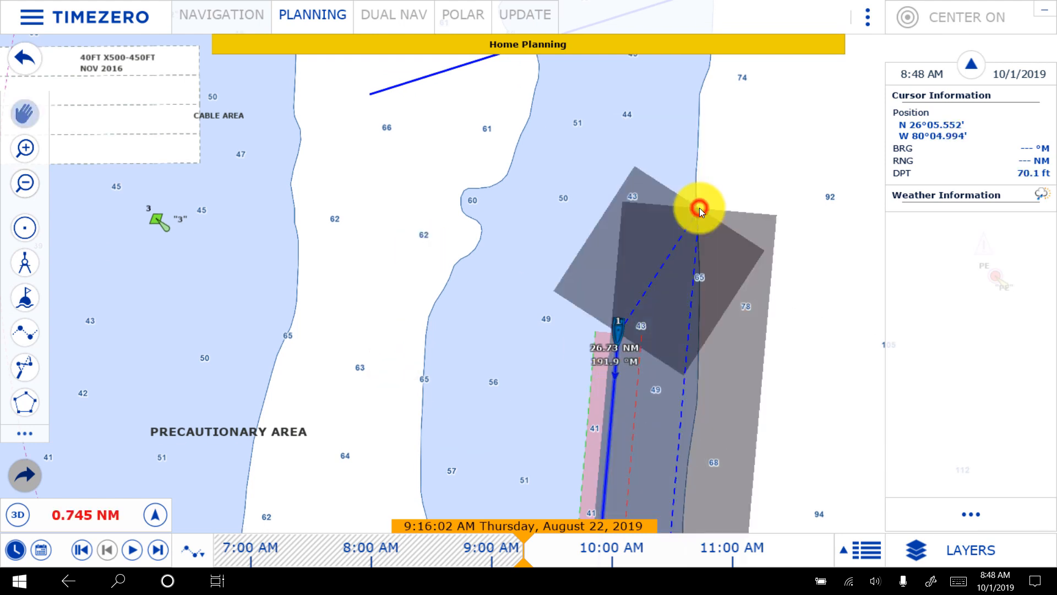
pyautogui.click(506, 333)
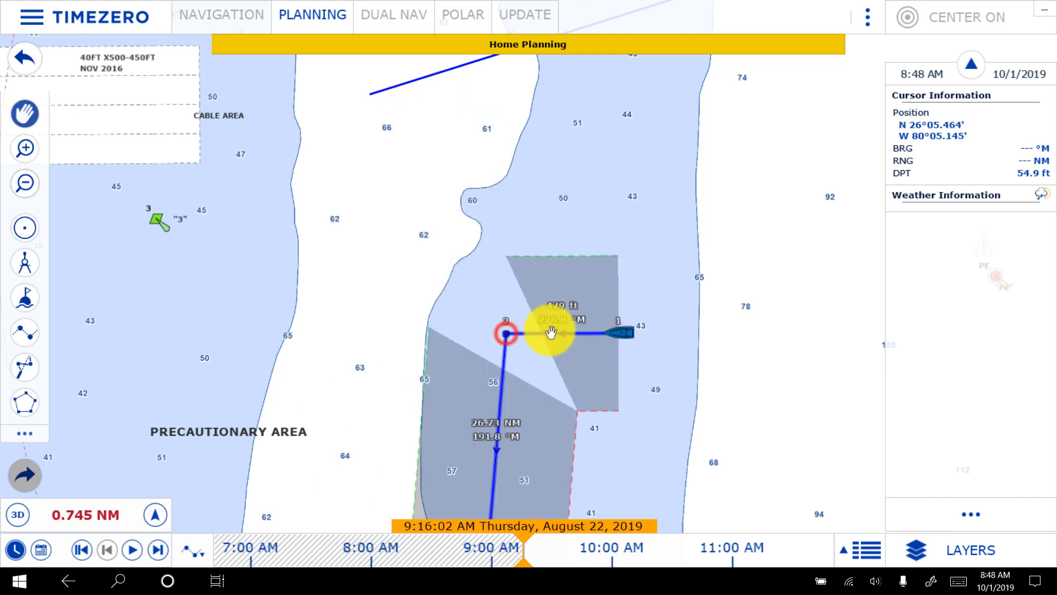
pyautogui.moveTo(616, 329); pyautogui.dragTo(323, 100)
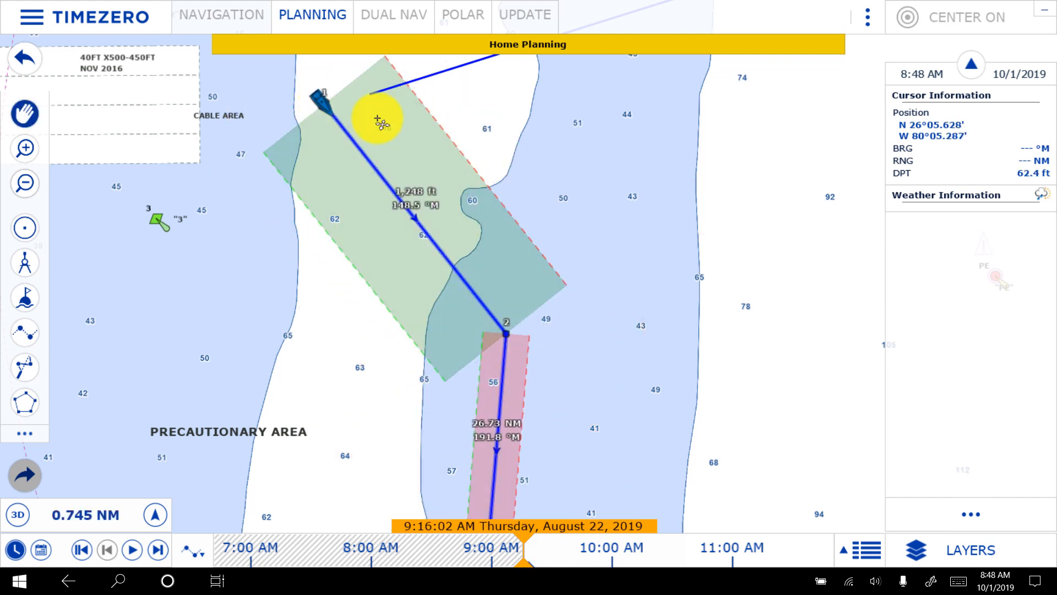
# - Insert a waypoint into the long coastal leg off Golden Beach, east of the reef sites and about 8.28 NM south of the second waypoint
pyautogui.scroll(-5, 649, 349)
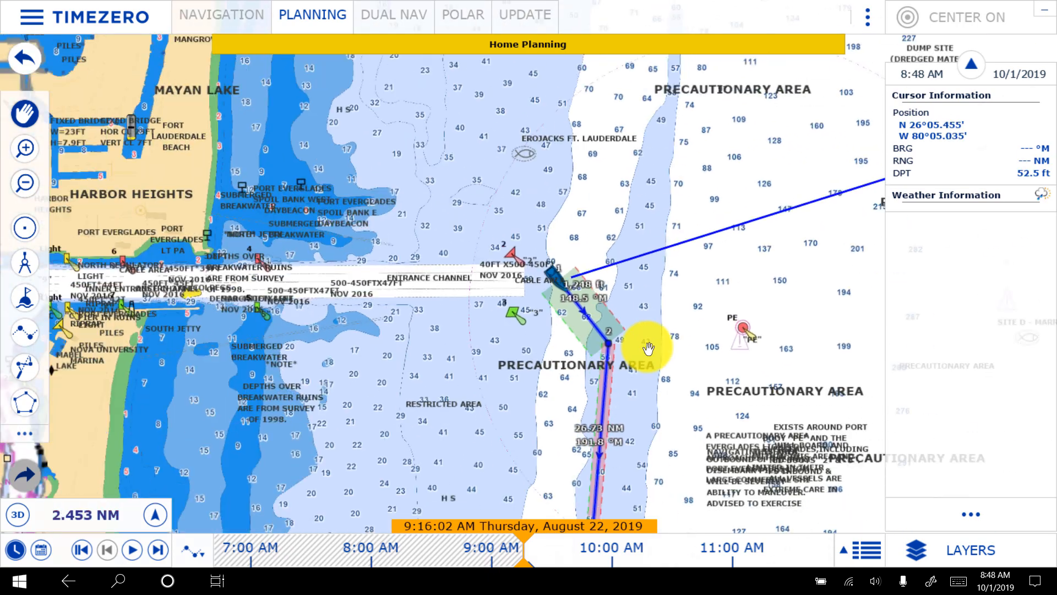
pyautogui.moveTo(663, 474); pyautogui.dragTo(590, 50)
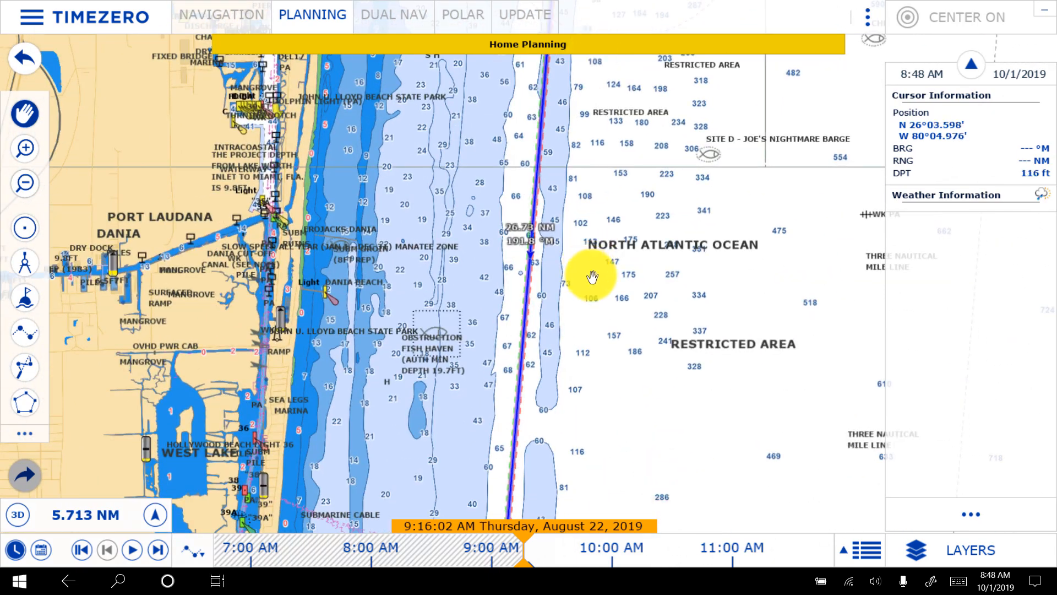
pyautogui.moveTo(590, 373); pyautogui.dragTo(618, 189)
pyautogui.moveTo(626, 306); pyautogui.dragTo(621, 123)
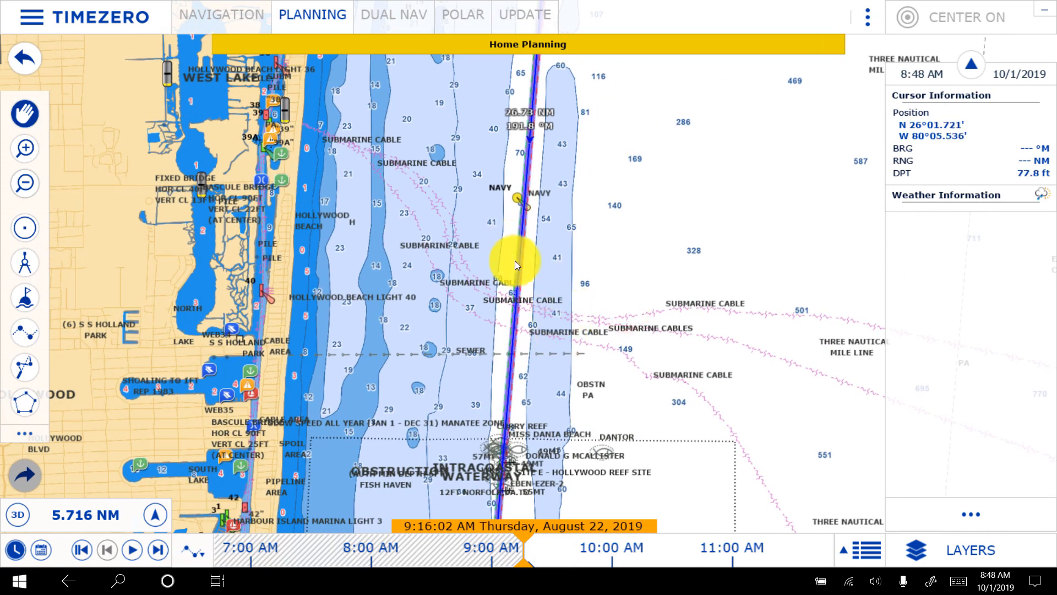
pyautogui.moveTo(604, 432); pyautogui.dragTo(582, 122)
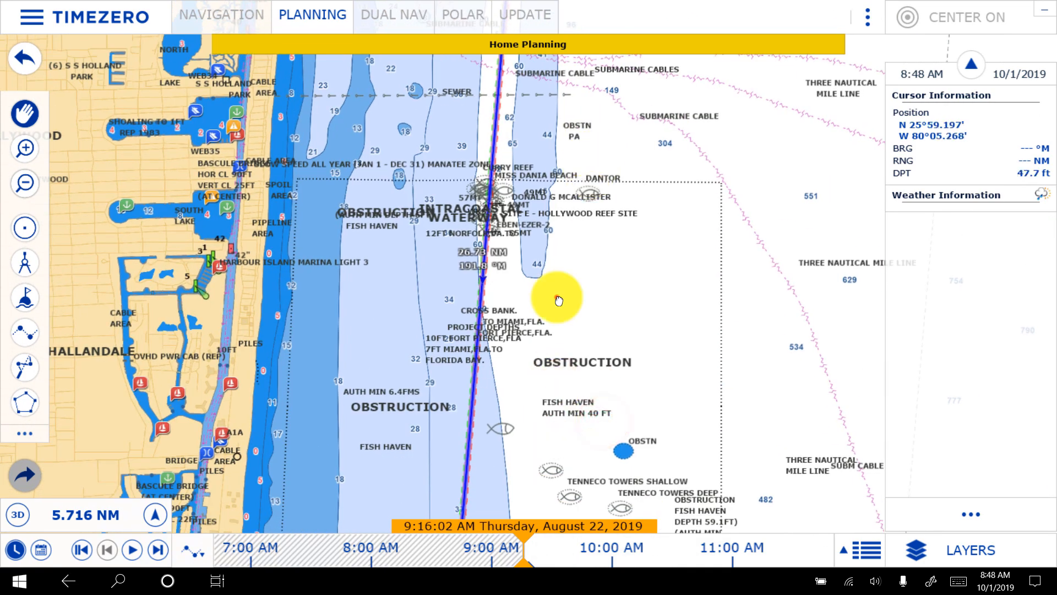
pyautogui.moveTo(555, 295); pyautogui.dragTo(584, 97)
pyautogui.moveTo(539, 378); pyautogui.dragTo(523, 229)
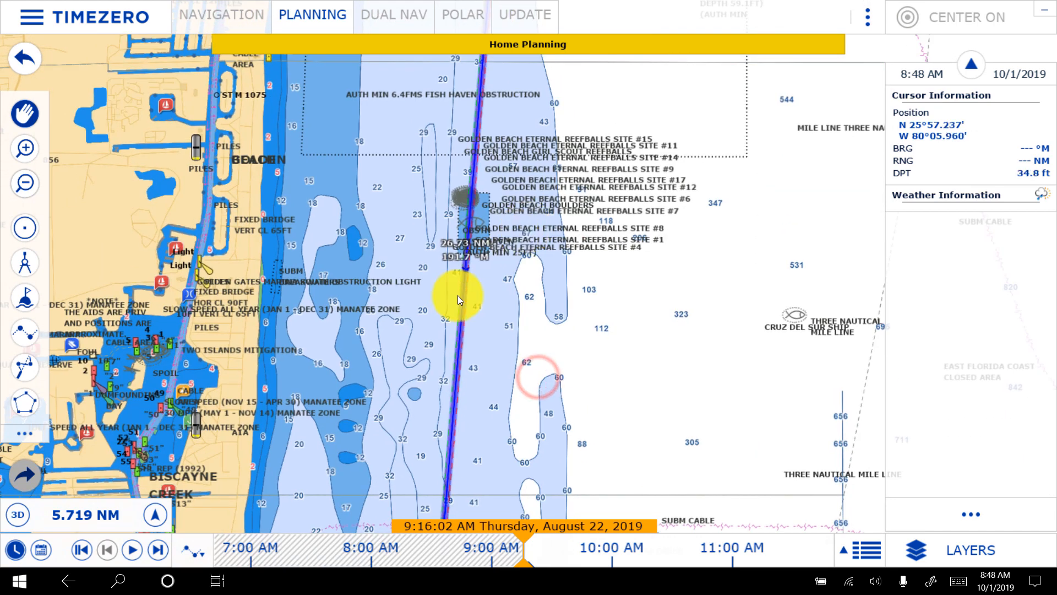
pyautogui.rightClick(460, 299)
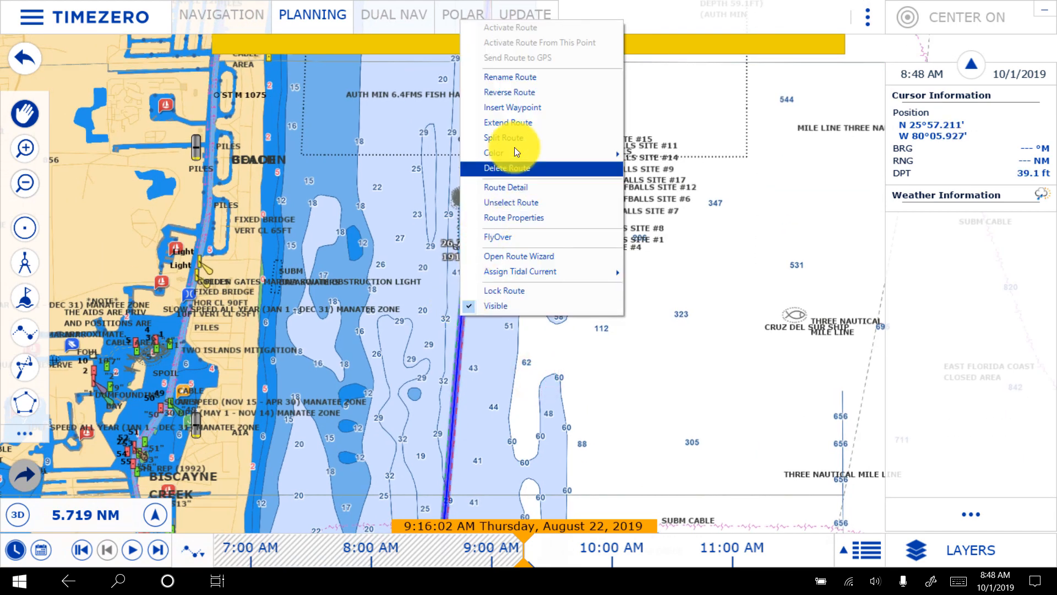
pyautogui.click(533, 113)
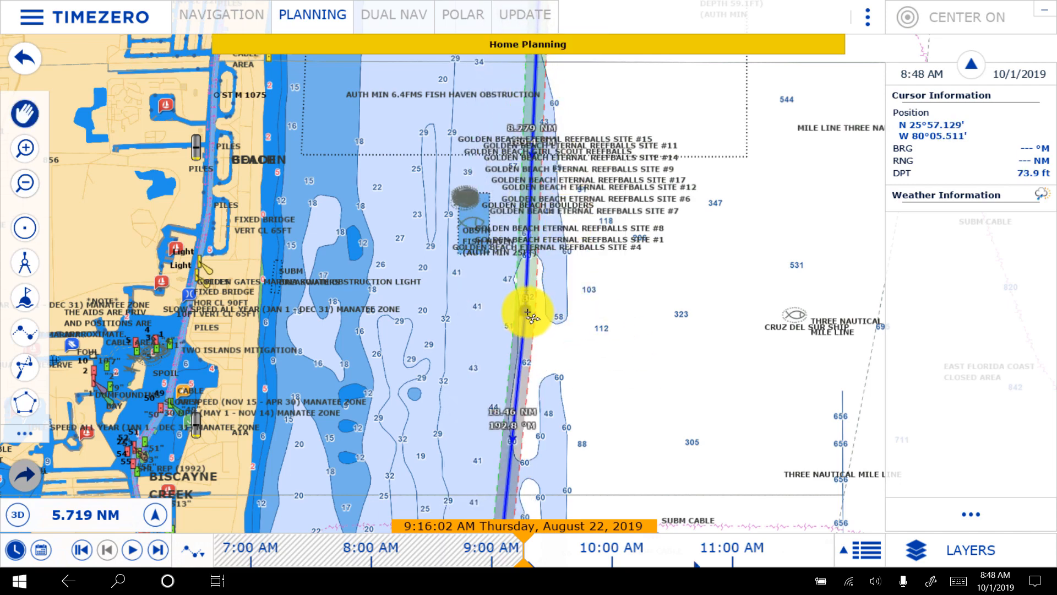
# - Move the second waypoint south-west so it lies about 1,878 ft south of the first waypoint off Port Everglades
pyautogui.moveTo(632, 89); pyautogui.dragTo(590, 431)
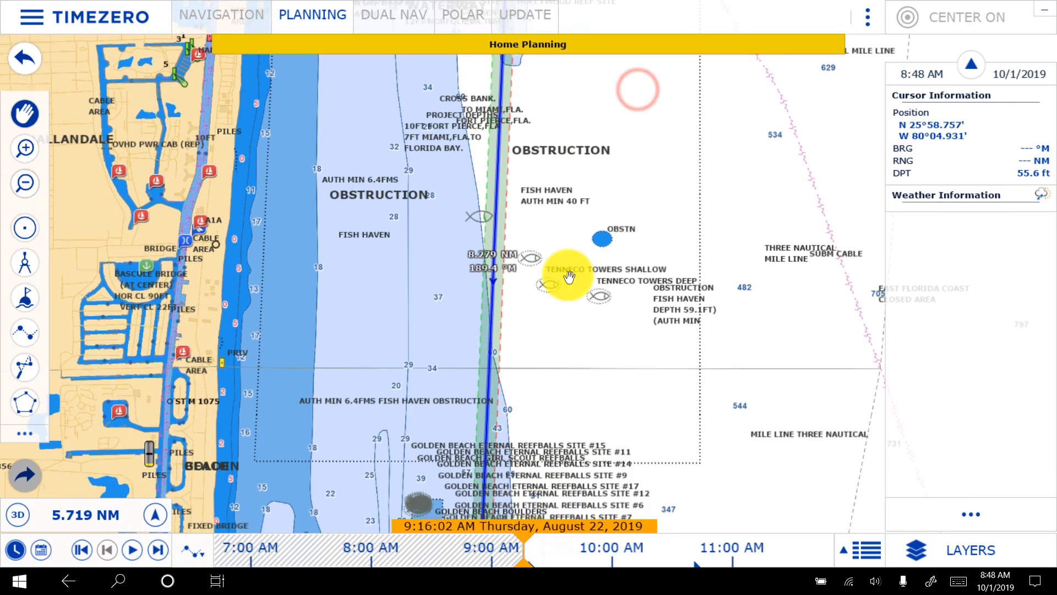
pyautogui.moveTo(569, 276); pyautogui.dragTo(586, 499)
pyautogui.moveTo(609, 130); pyautogui.dragTo(590, 417)
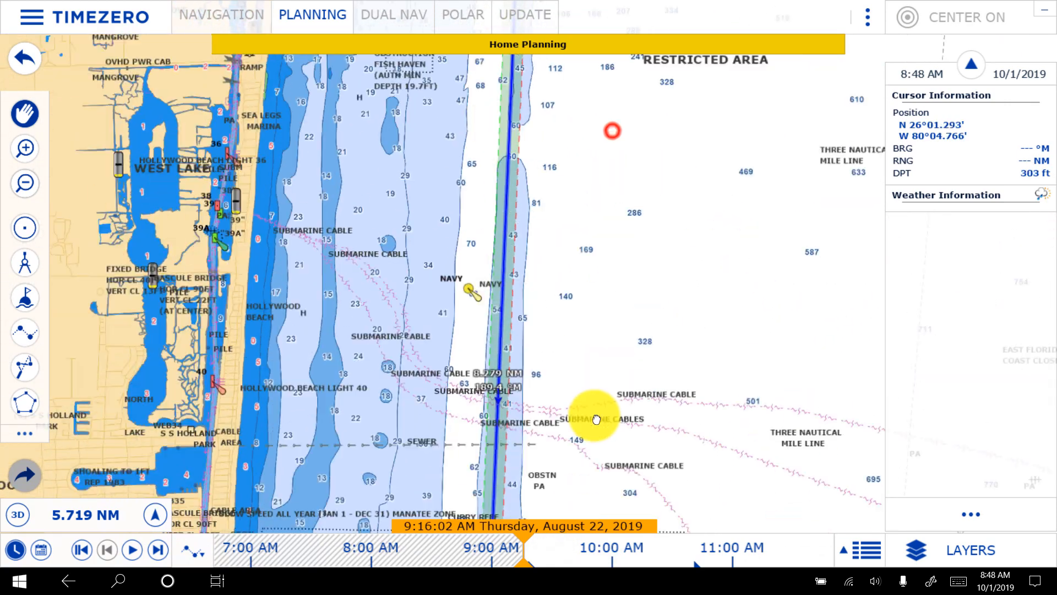
pyautogui.moveTo(579, 140); pyautogui.dragTo(569, 433)
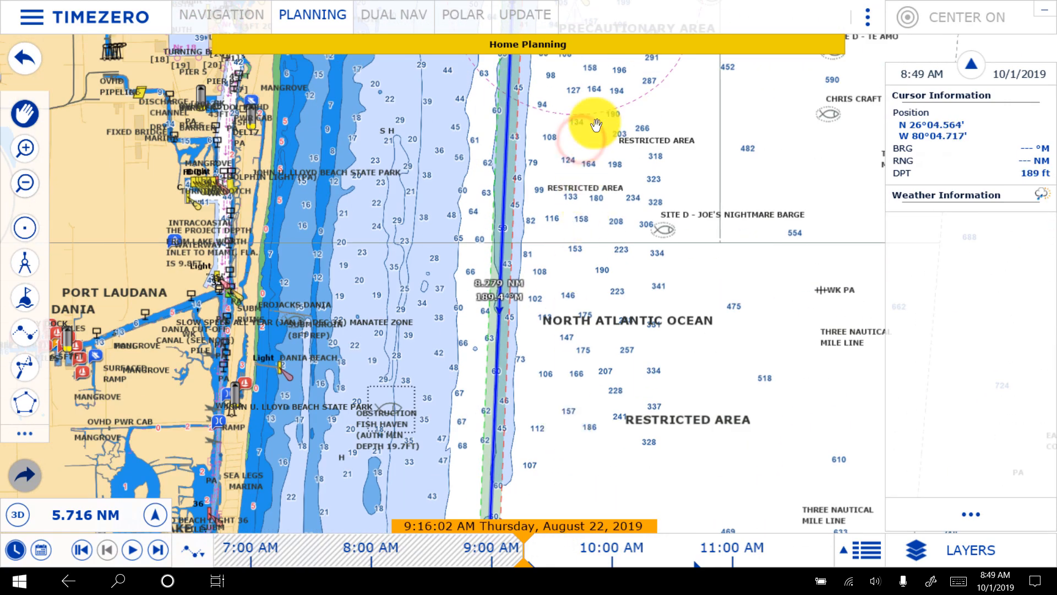
pyautogui.moveTo(590, 123); pyautogui.dragTo(578, 502)
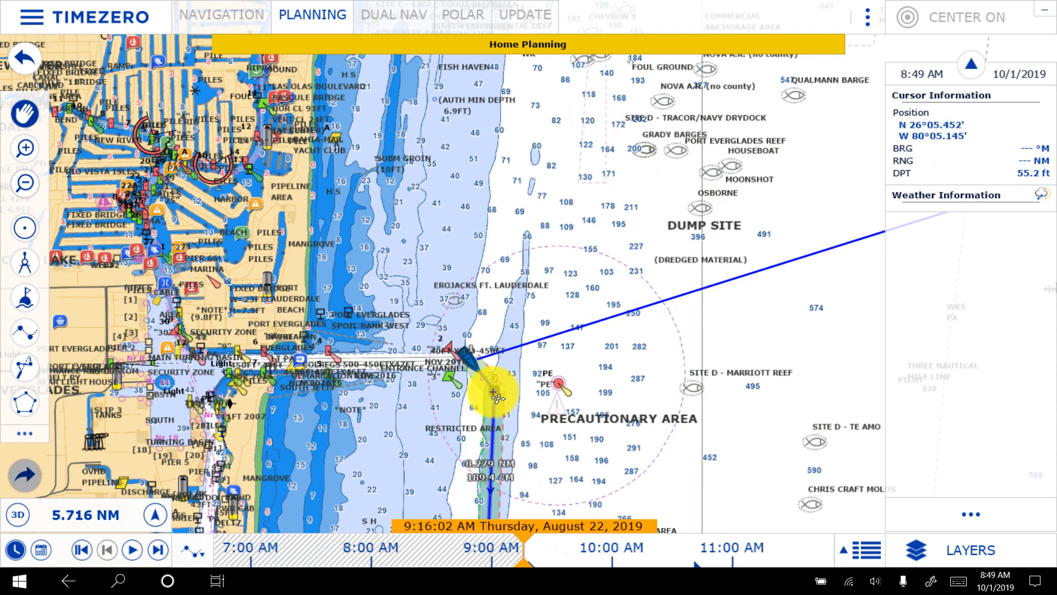
pyautogui.moveTo(492, 395); pyautogui.dragTo(472, 410)
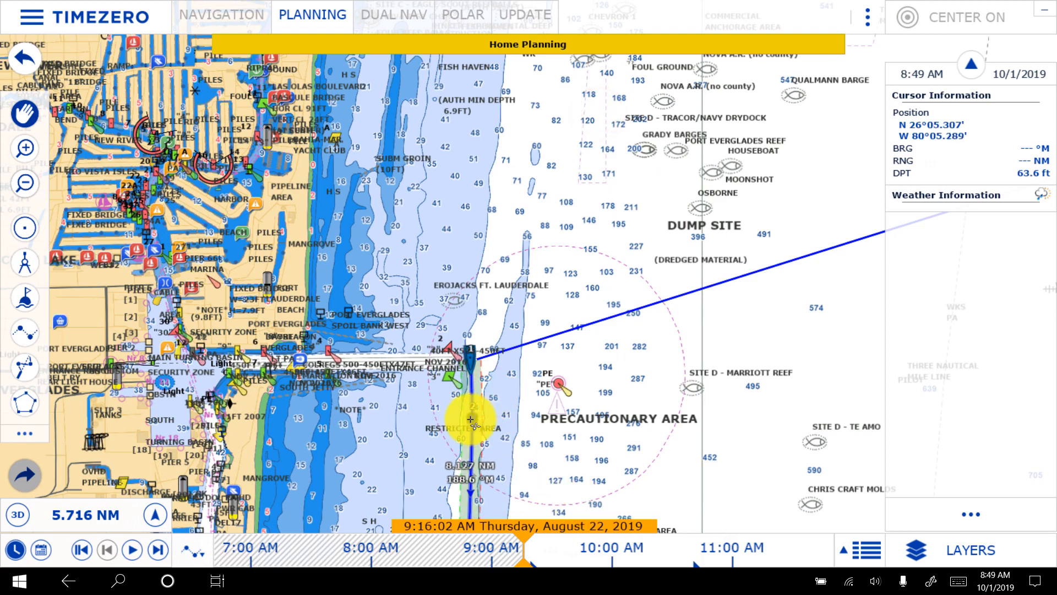
# - Delete the second waypoint south of the Port Everglades channel entrance from the route
pyautogui.scroll(5, 455, 435)
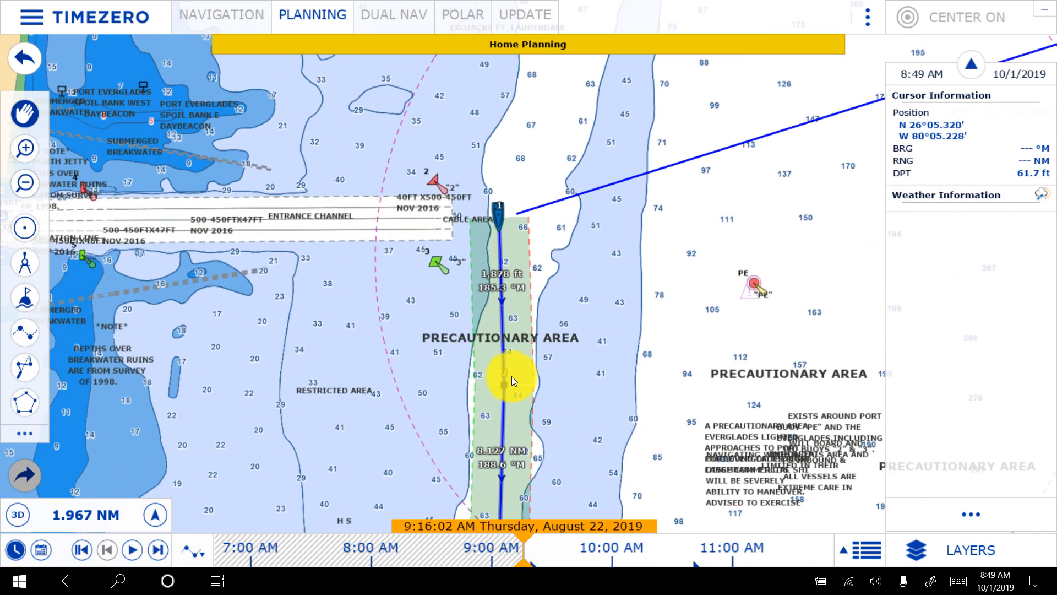
pyautogui.rightClick(503, 385)
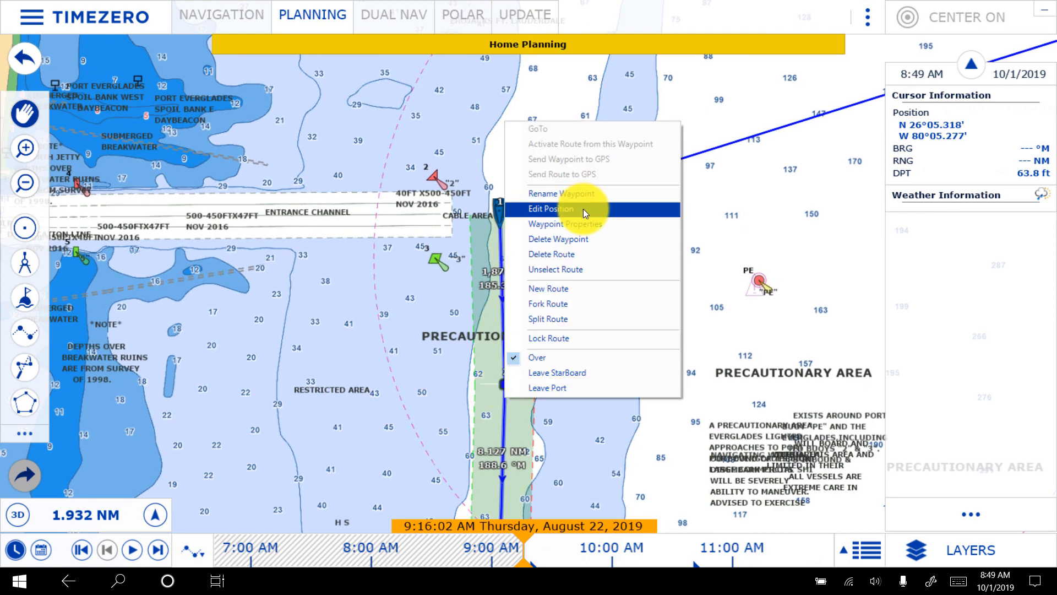
pyautogui.click(576, 236)
pyautogui.moveTo(578, 416); pyautogui.dragTo(588, 204)
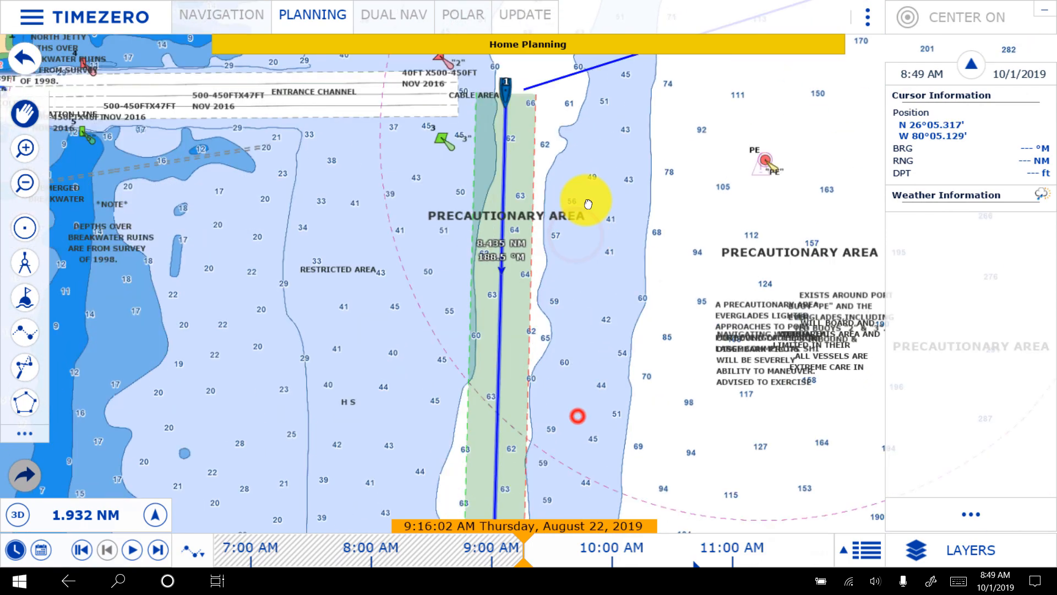
pyautogui.scroll(-8, 632, 293)
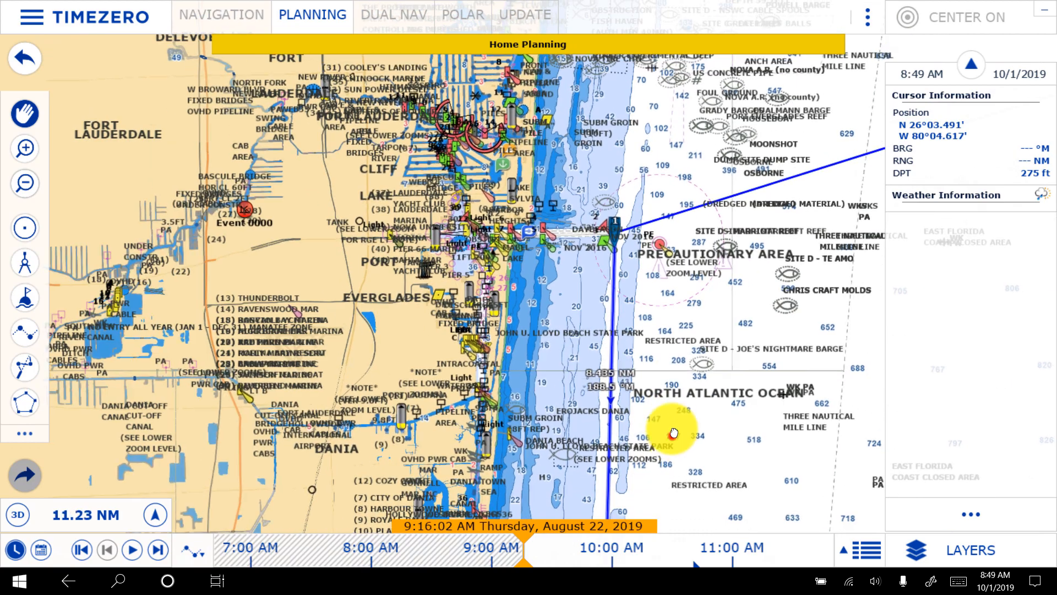
# - Follow the route's long coastal leg south from Port Everglades to the Miami channel entrance, examining charted depths, reefs and obstructions along it
pyautogui.moveTo(674, 433); pyautogui.dragTo(621, 118)
pyautogui.moveTo(659, 365); pyautogui.dragTo(633, 61)
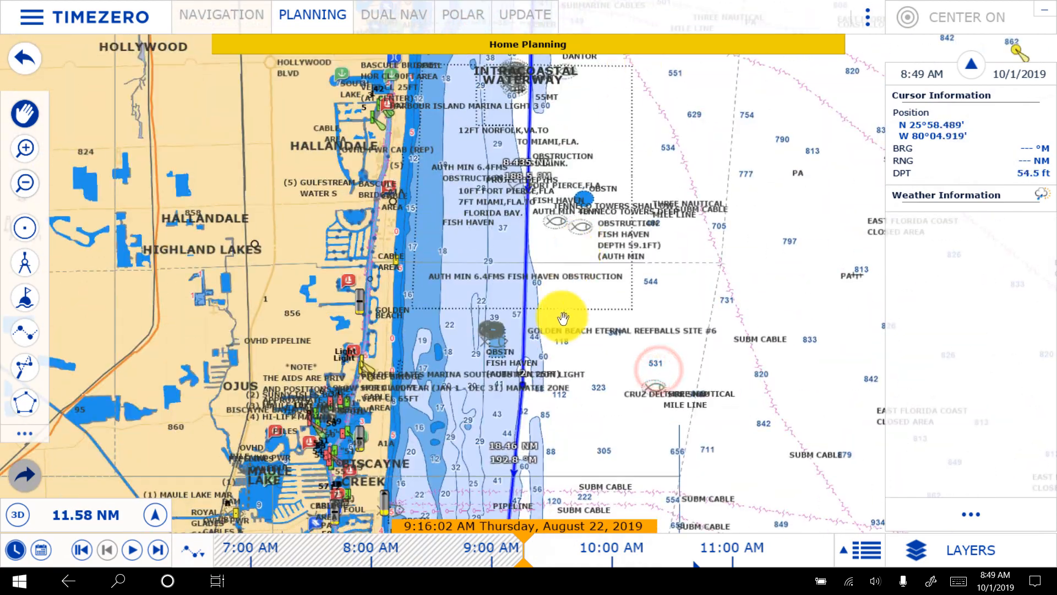
pyautogui.scroll(5, 563, 318)
pyautogui.moveTo(529, 433); pyautogui.dragTo(573, 63)
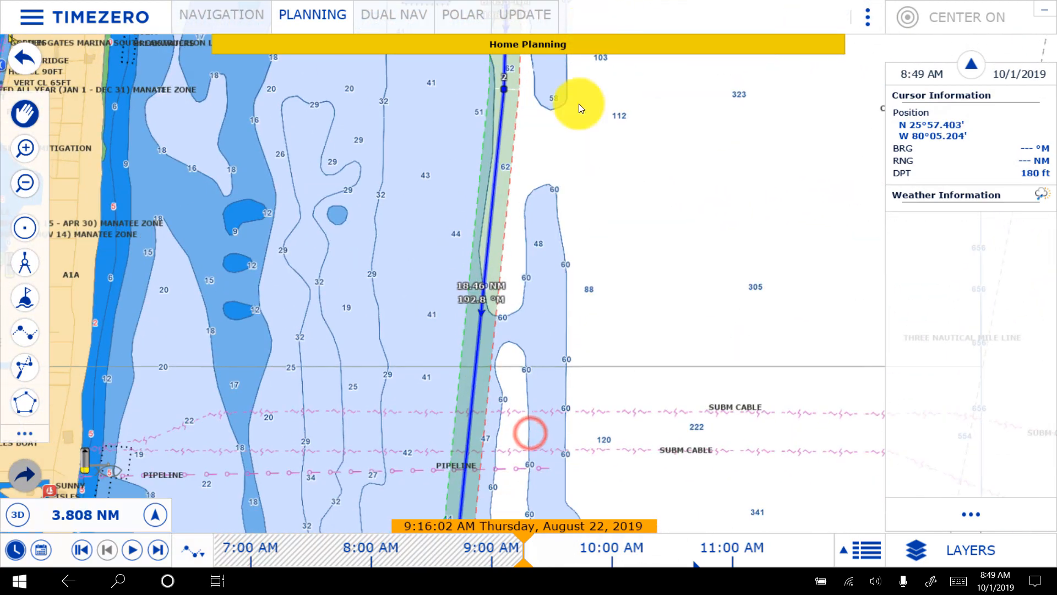
pyautogui.moveTo(598, 279); pyautogui.dragTo(605, 10)
pyautogui.moveTo(576, 344); pyautogui.dragTo(626, 7)
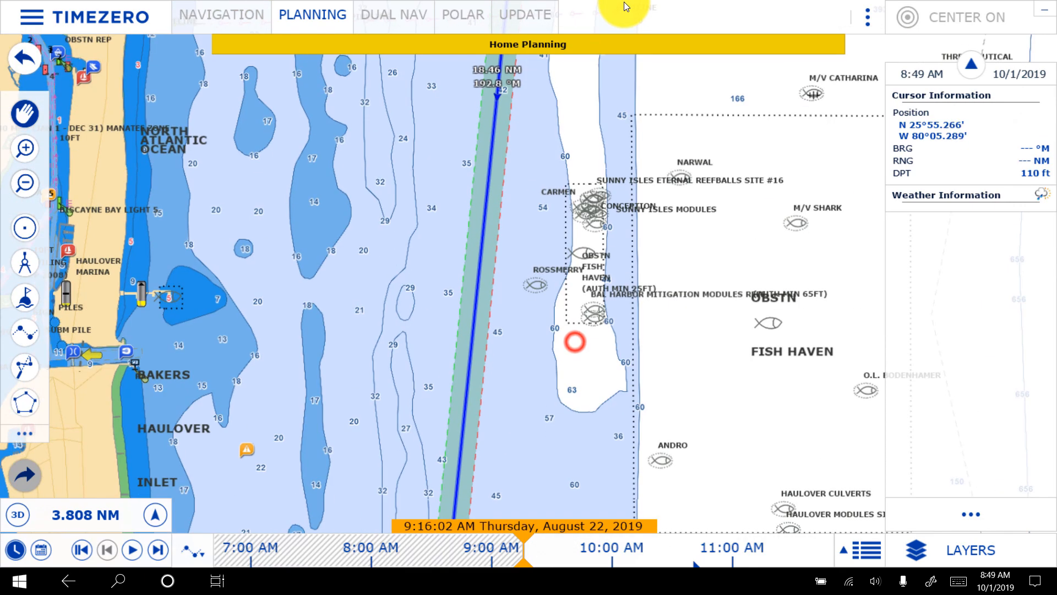
pyautogui.scroll(-3, 605, 227)
pyautogui.moveTo(587, 395); pyautogui.dragTo(626, 44)
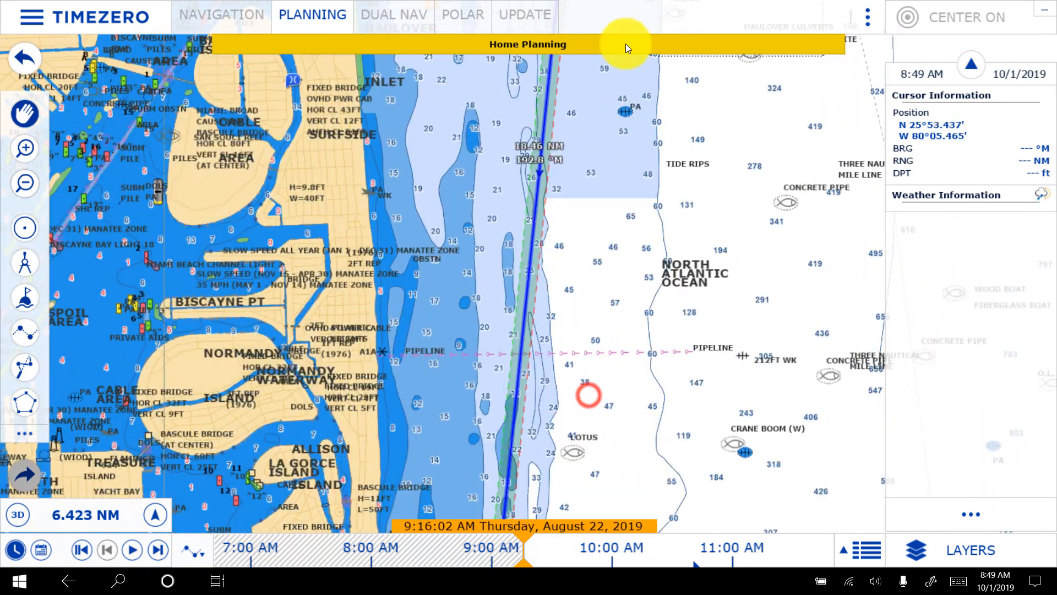
pyautogui.moveTo(582, 415); pyautogui.dragTo(626, 87)
pyautogui.moveTo(600, 385); pyautogui.dragTo(608, 199)
pyautogui.moveTo(575, 495); pyautogui.dragTo(632, 89)
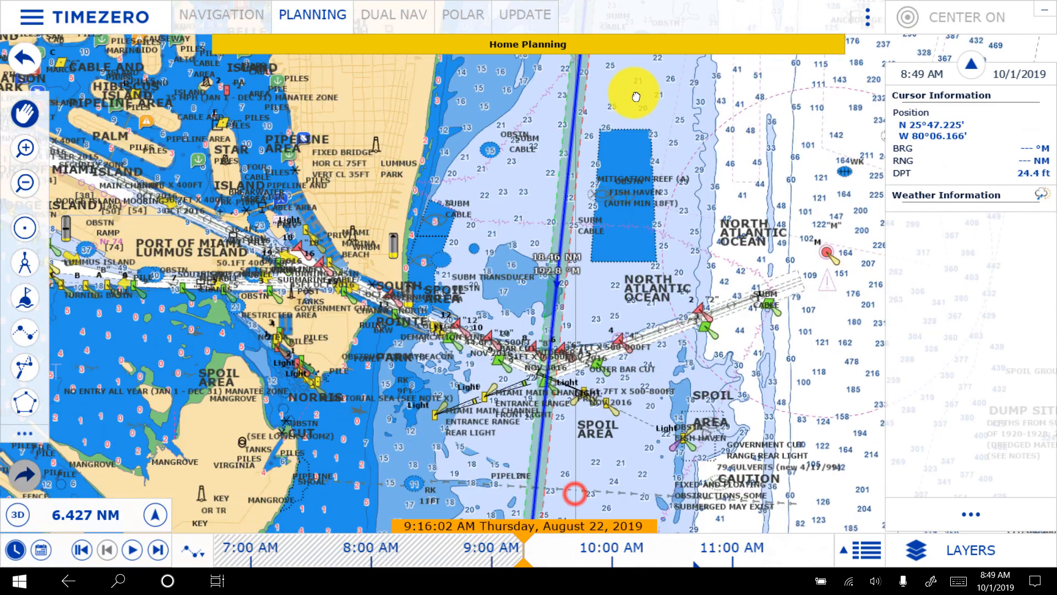
pyautogui.moveTo(685, 410); pyautogui.dragTo(693, 309)
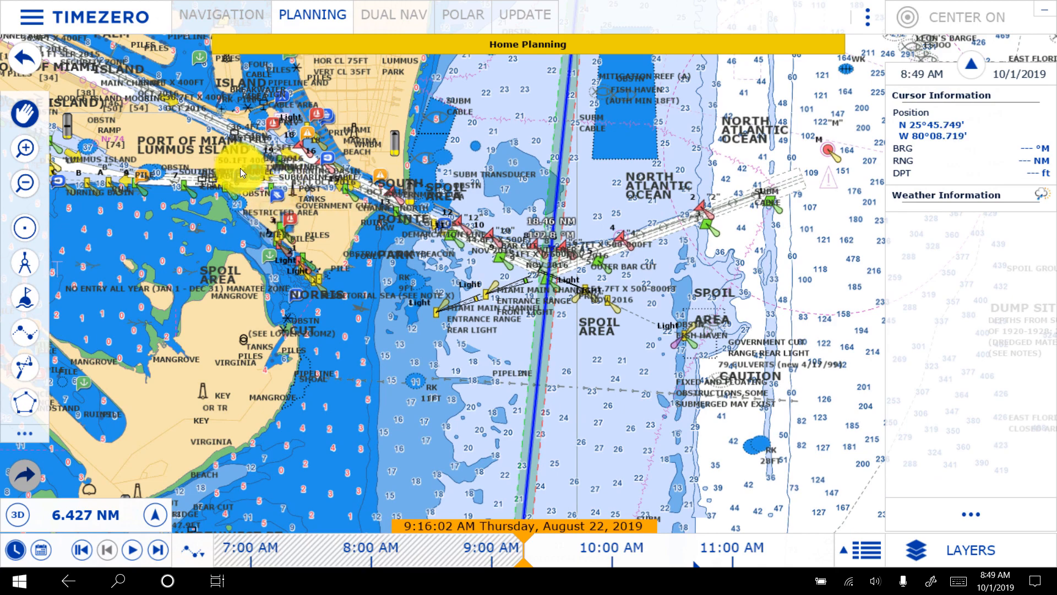
# - Insert a waypoint into the long leg at the Miami channel's Outer Bar Cut, about 11.71 NM south of the second waypoint
pyautogui.scroll(3, 567, 296)
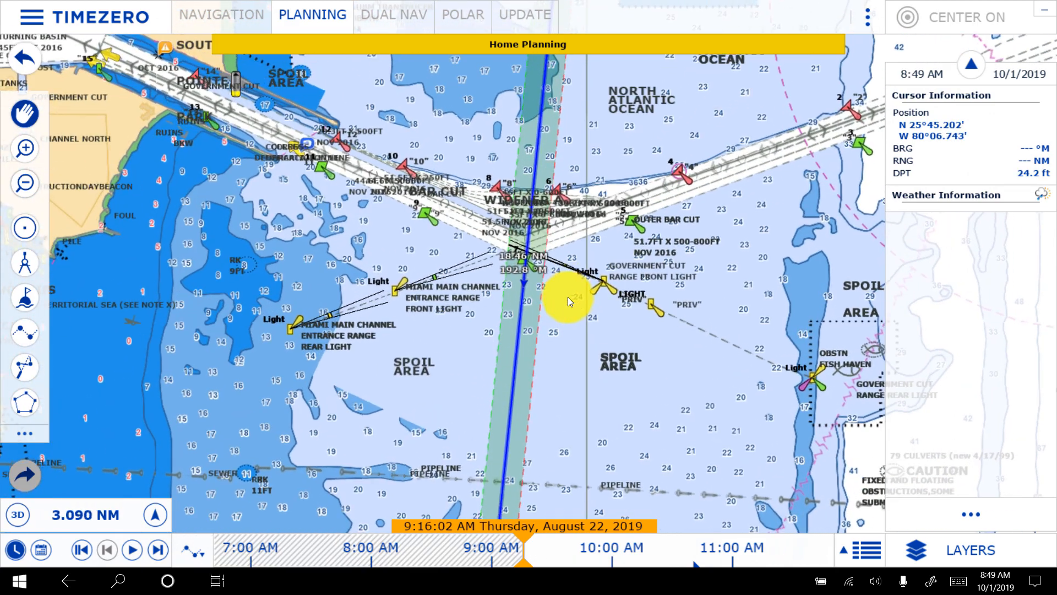
pyautogui.moveTo(567, 296); pyautogui.dragTo(560, 189)
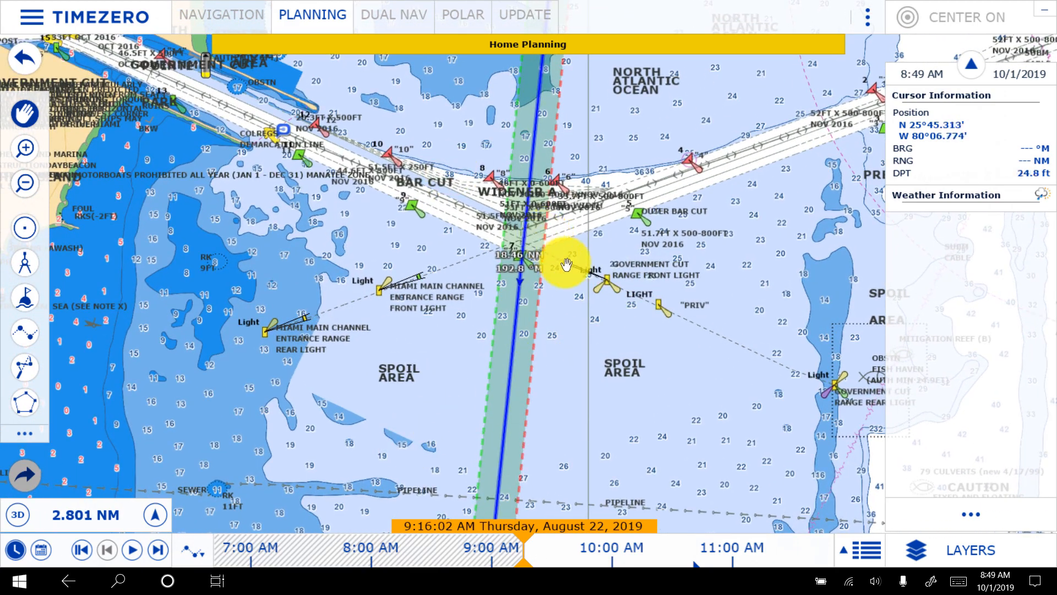
pyautogui.scroll(4, 570, 265)
pyautogui.moveTo(507, 150); pyautogui.dragTo(569, 385)
pyautogui.scroll(-4, 569, 385)
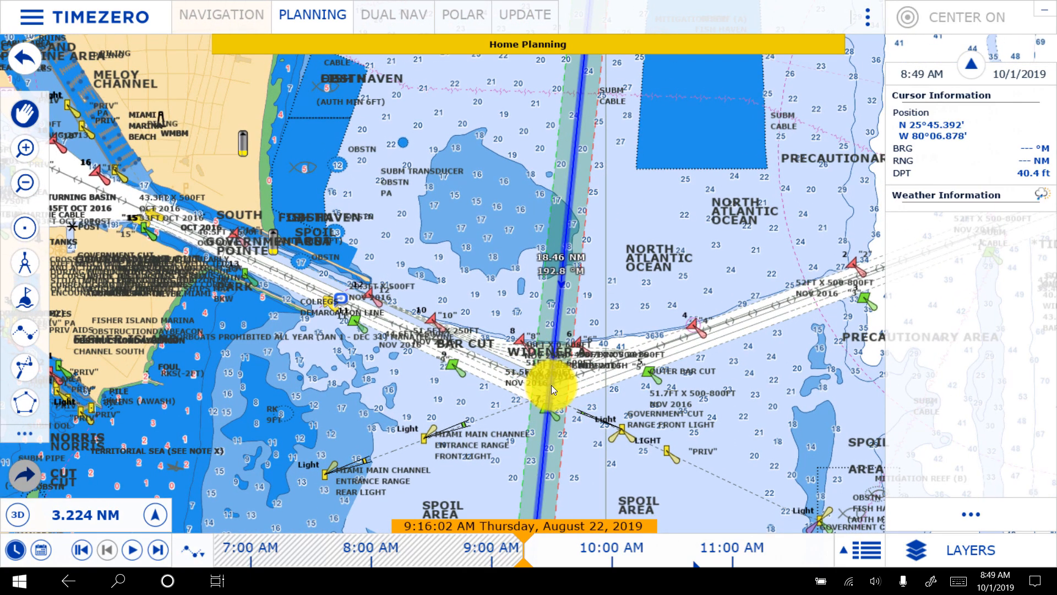
pyautogui.rightClick(551, 385)
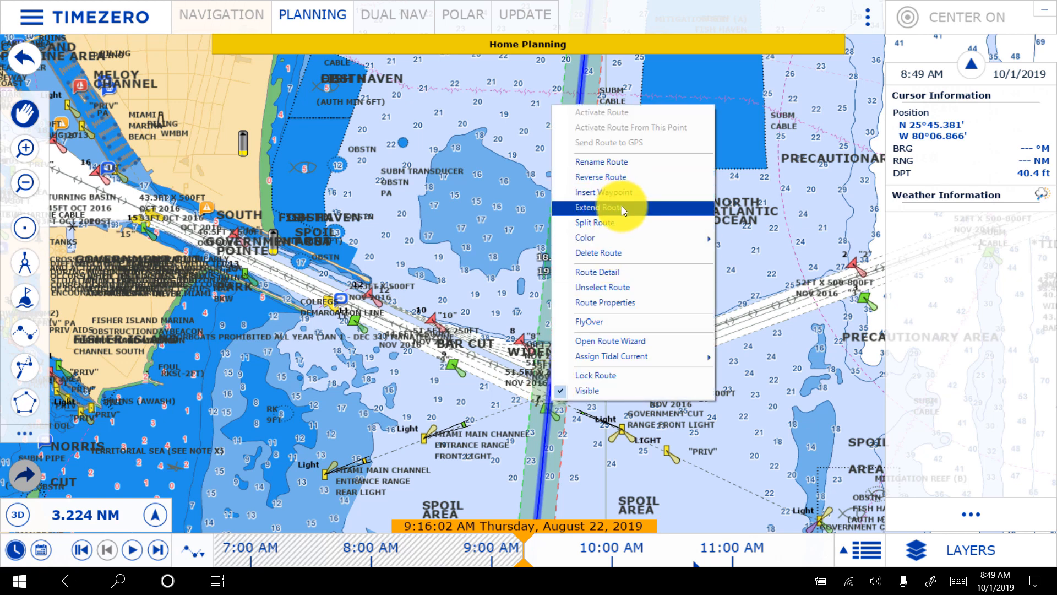
pyautogui.click(625, 192)
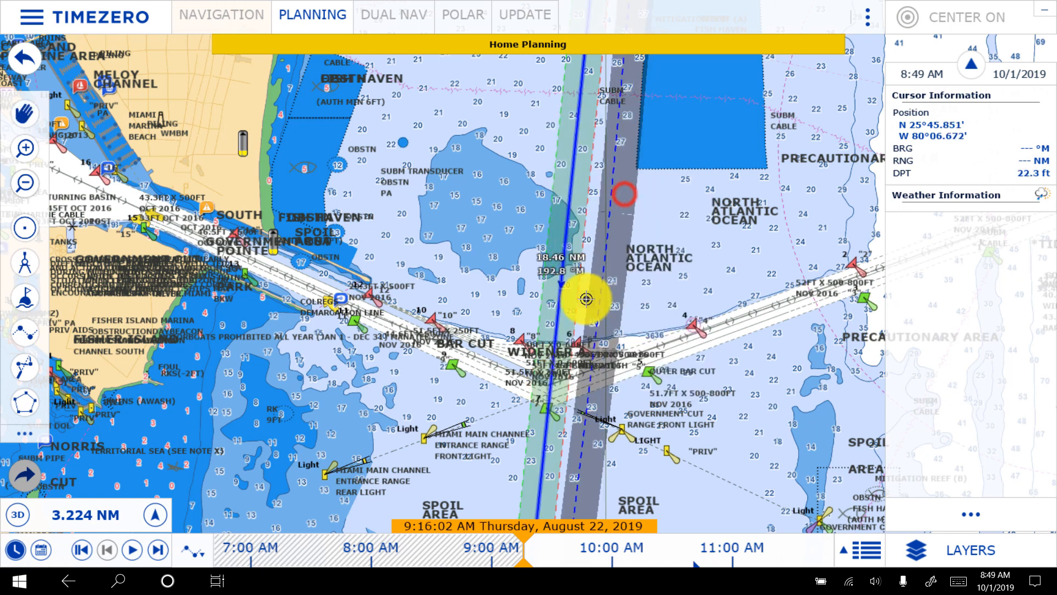
pyautogui.click(612, 365)
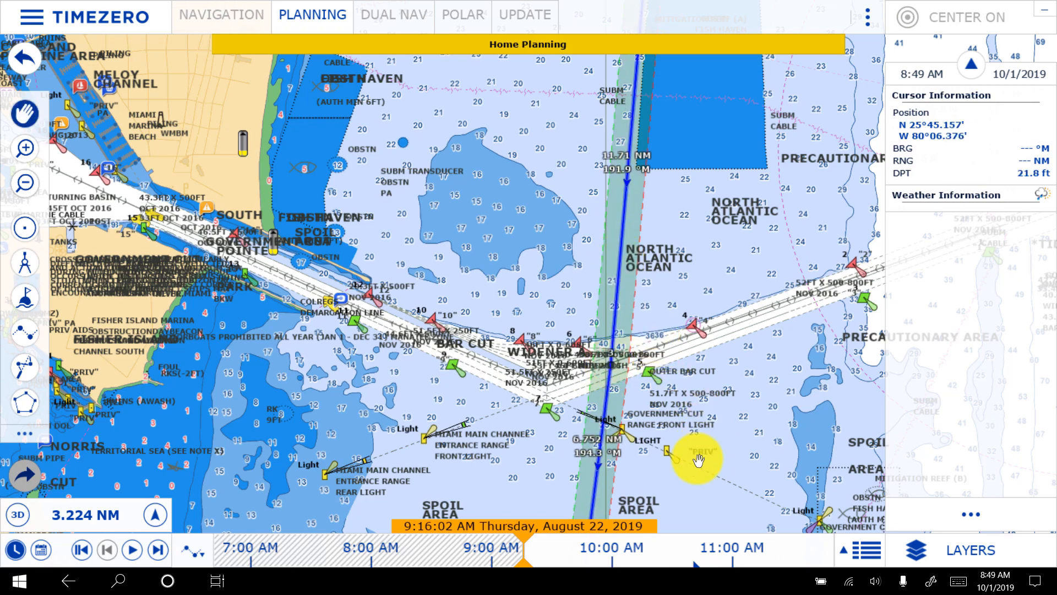
# - Move the fourth waypoint south-west so it lies about 1,724 ft from the fifth waypoint at the channel entrance buoys
pyautogui.moveTo(698, 461); pyautogui.dragTo(686, 152)
pyautogui.scroll(-6, 659, 325)
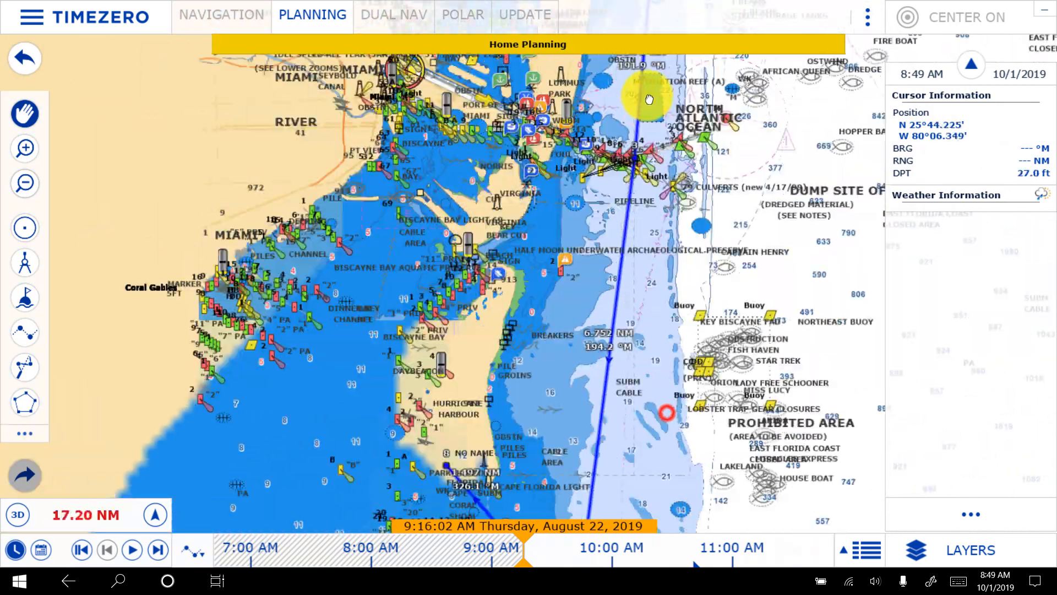
pyautogui.scroll(10, 581, 351)
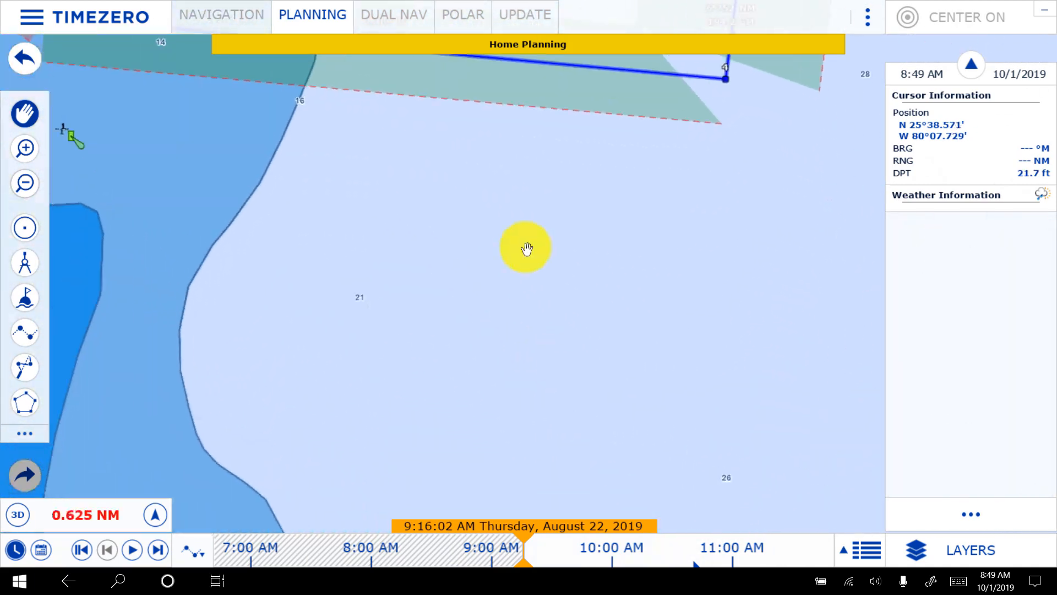
pyautogui.moveTo(498, 213); pyautogui.dragTo(655, 459)
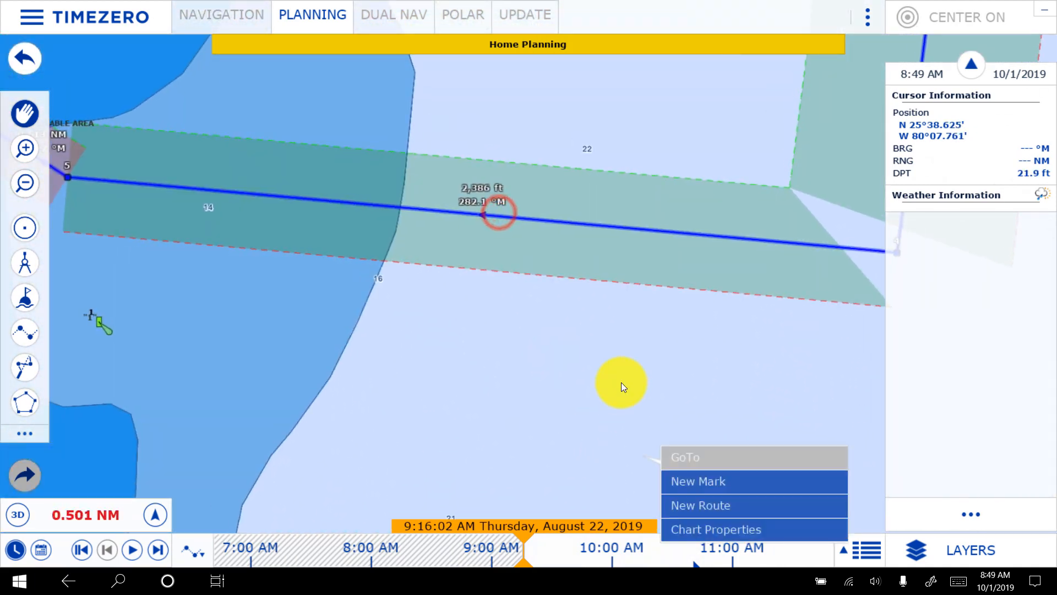
pyautogui.scroll(2, 574, 297)
pyautogui.scroll(-3, 574, 296)
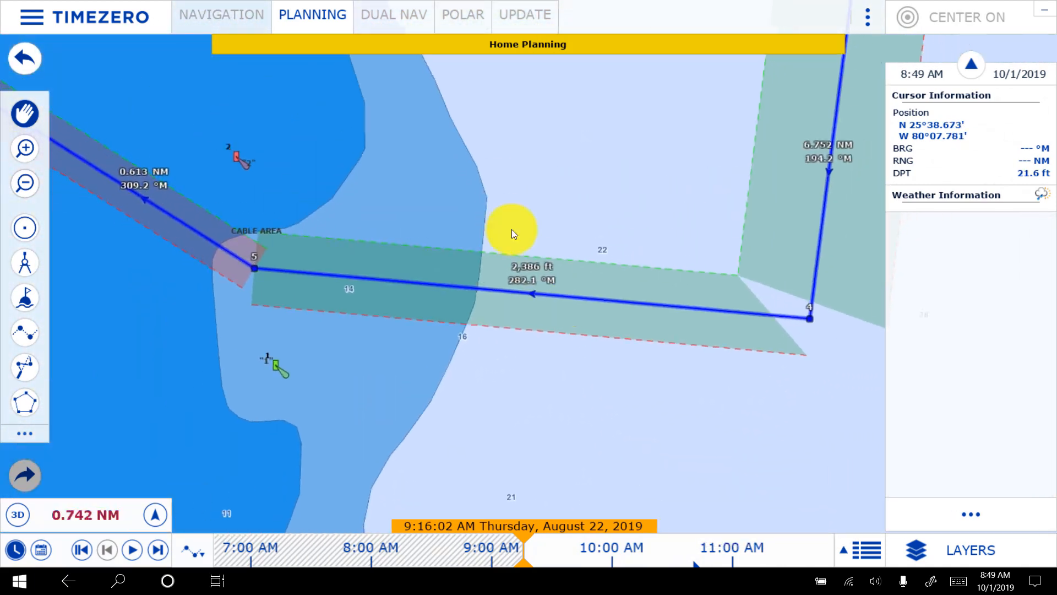
pyautogui.moveTo(484, 188); pyautogui.dragTo(458, 222)
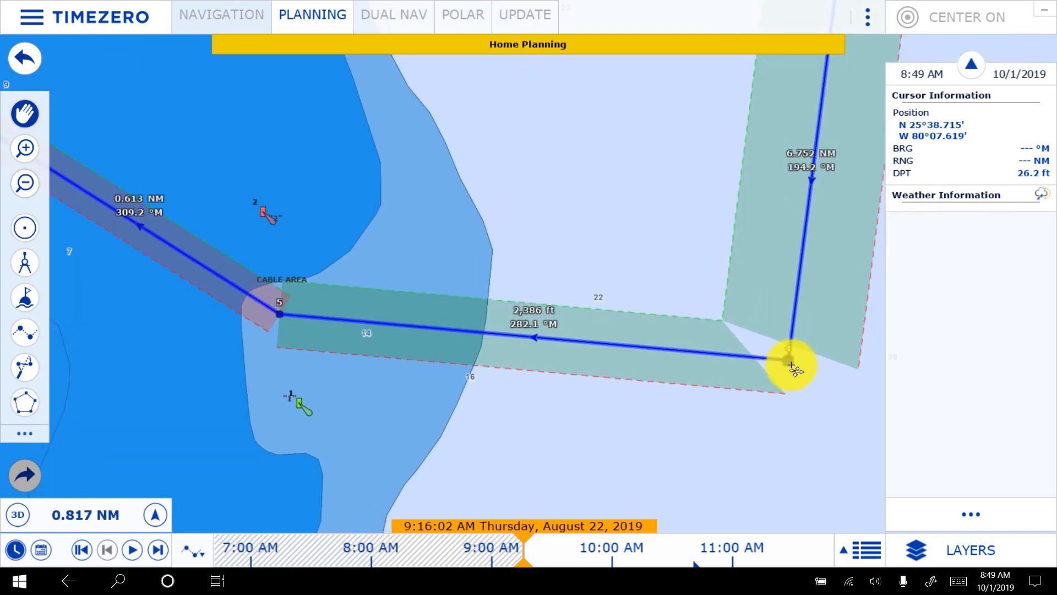
pyautogui.moveTo(781, 358); pyautogui.dragTo(631, 402)
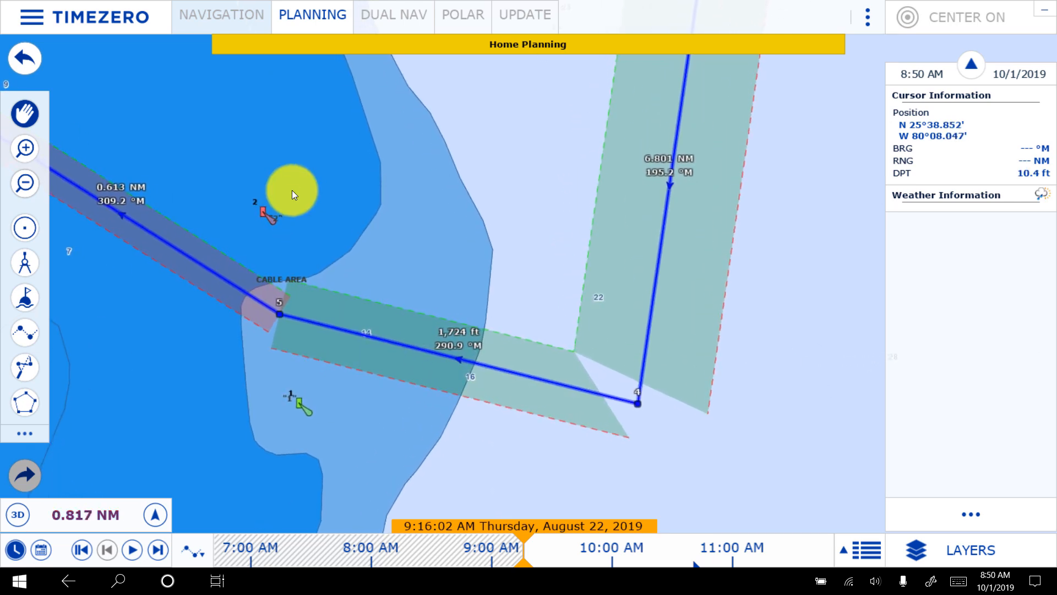
# - Move the sixth waypoint slightly north-west, between buoys 3 and 4, so it lies about 0.627 NM from the fifth waypoint
pyautogui.moveTo(291, 190); pyautogui.dragTo(814, 359)
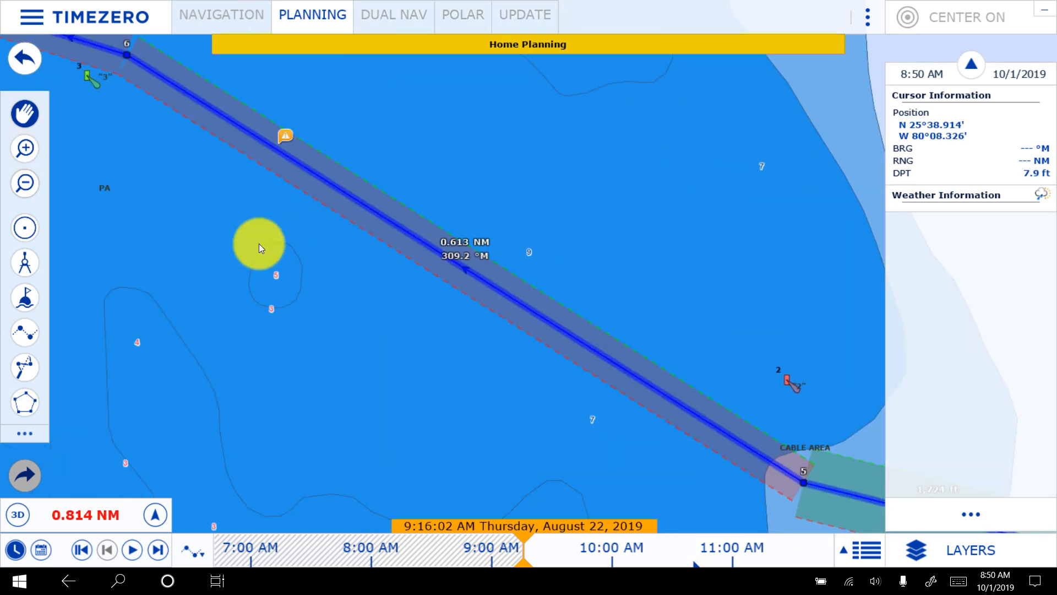
pyautogui.moveTo(358, 322); pyautogui.dragTo(565, 367)
pyautogui.moveTo(451, 188); pyautogui.dragTo(443, 170)
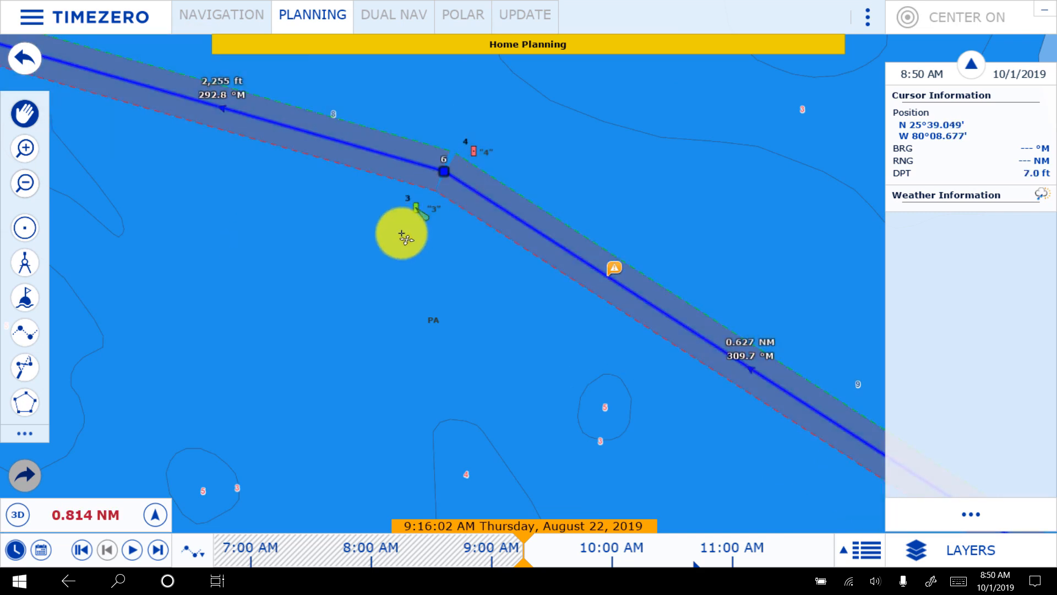
# - Follow the route from the sixth waypoint past Biscayne Channel and Cape Florida, examining buoys, shoals and depths along the final leg
pyautogui.scroll(-1, 402, 234)
pyautogui.scroll(-4, 402, 234)
pyautogui.moveTo(268, 195); pyautogui.dragTo(449, 320)
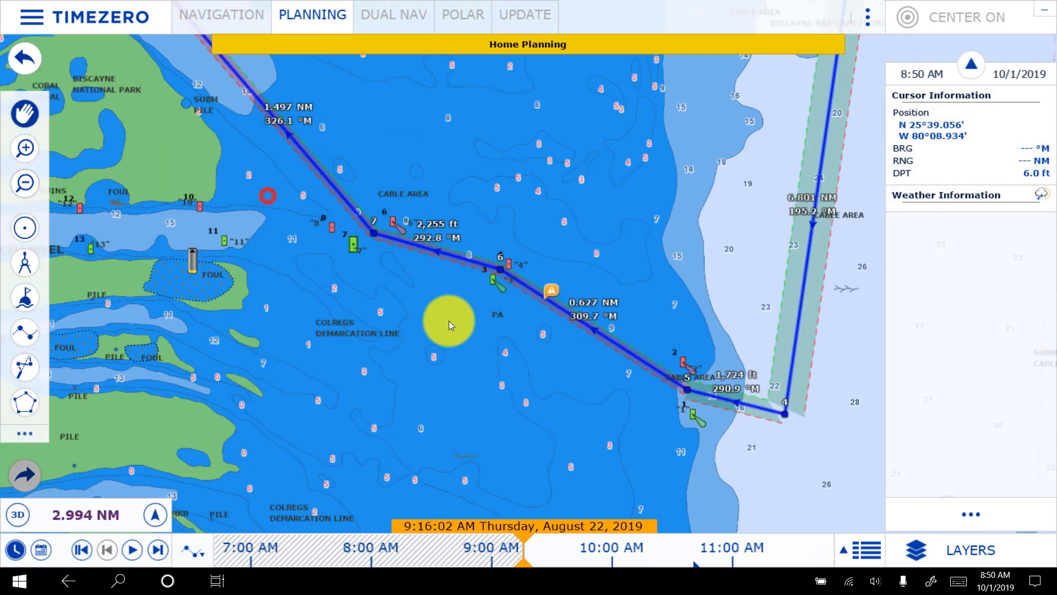
pyautogui.moveTo(465, 122); pyautogui.dragTo(631, 244)
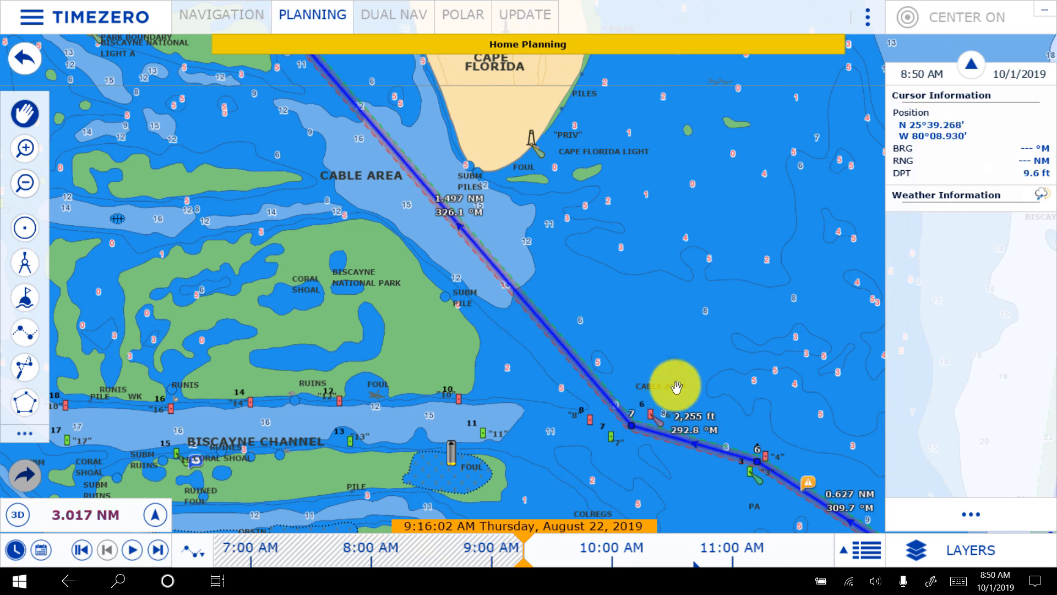
pyautogui.moveTo(641, 332); pyautogui.dragTo(642, 239)
pyautogui.scroll(1, 630, 293)
pyautogui.scroll(2, 631, 295)
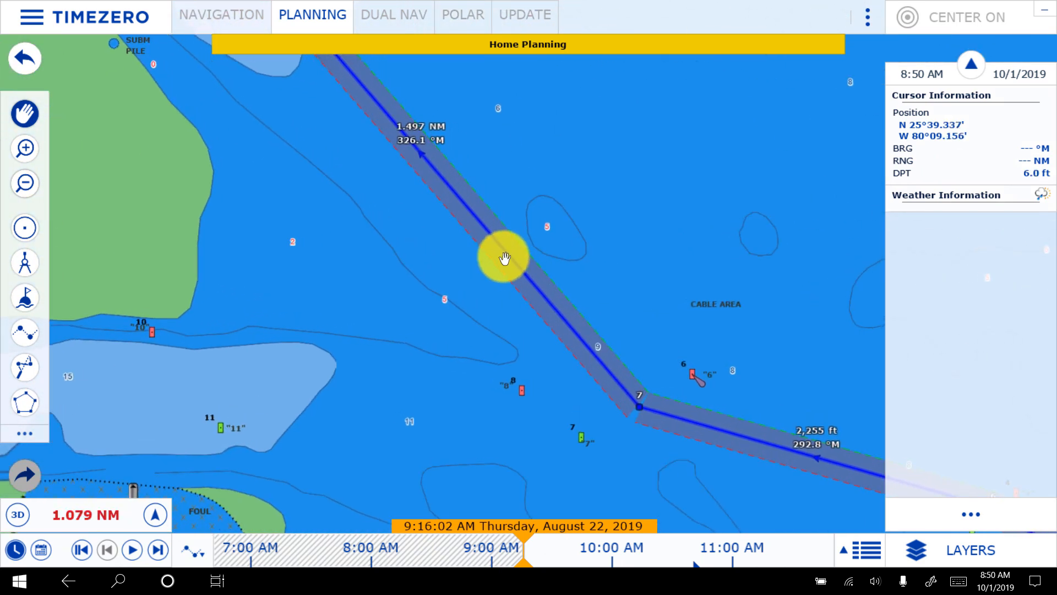
pyautogui.moveTo(588, 139); pyautogui.dragTo(755, 338)
pyautogui.moveTo(545, 114); pyautogui.dragTo(753, 340)
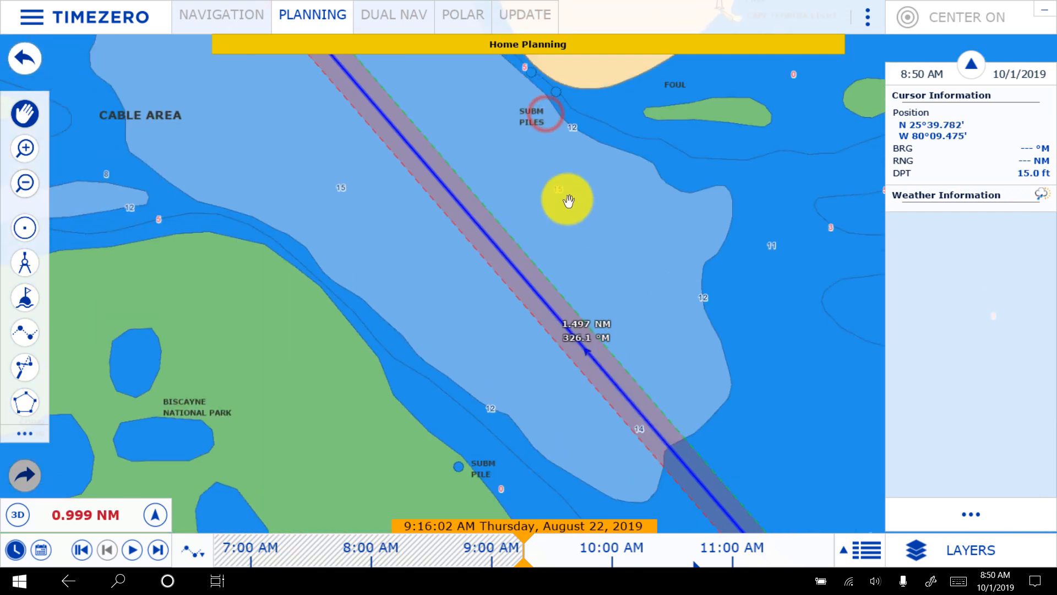
# - Move the last waypoint east, away from the anchorage mark, so the final leg is about 1.448 NM long
pyautogui.moveTo(642, 207); pyautogui.dragTo(818, 428)
pyautogui.moveTo(606, 184); pyautogui.dragTo(797, 464)
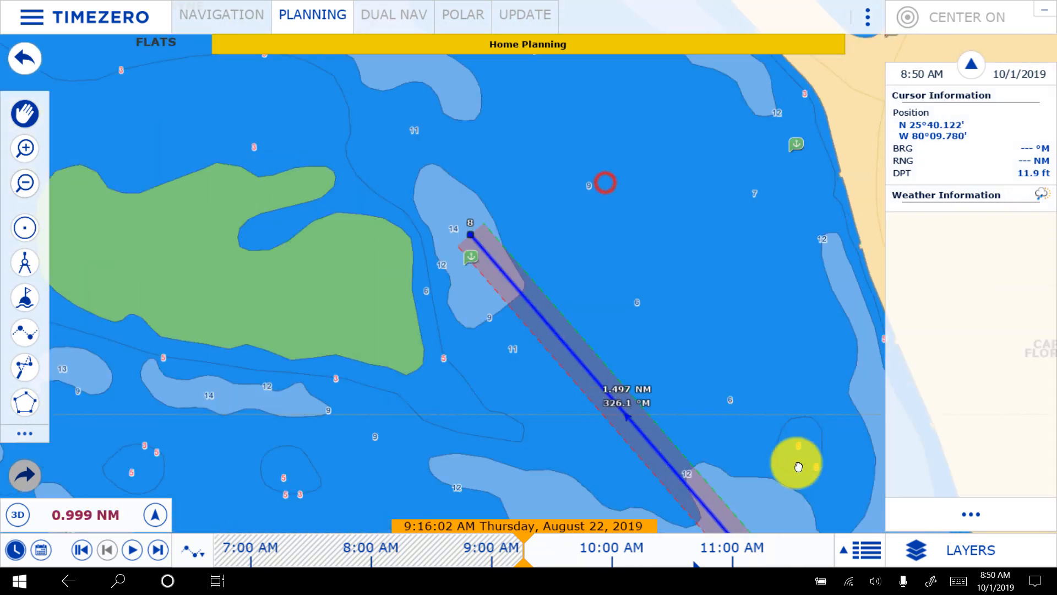
pyautogui.moveTo(662, 283); pyautogui.dragTo(538, 262)
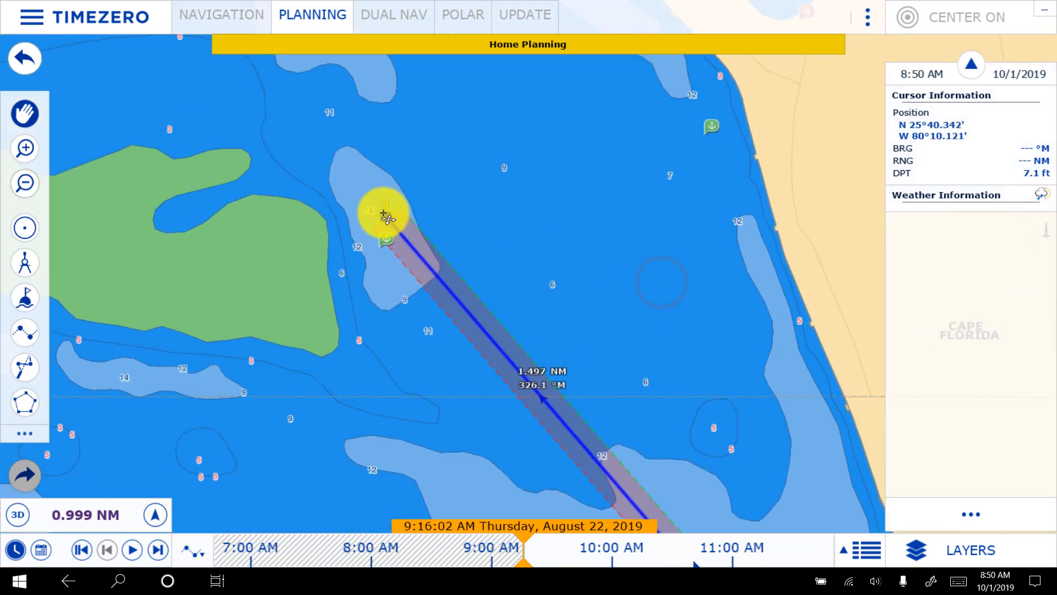
pyautogui.moveTo(416, 225); pyautogui.dragTo(465, 214)
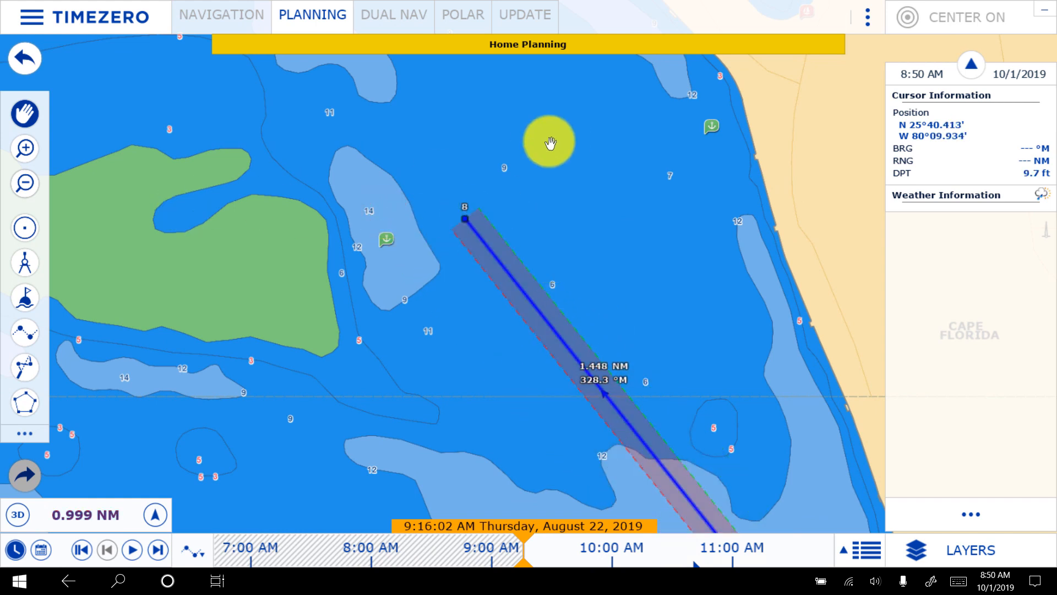
# - Draw a circular boundary of about 310 ft radius near the last waypoint and reposition both together with the final leg at about 1.463 NM
pyautogui.click(22, 233)
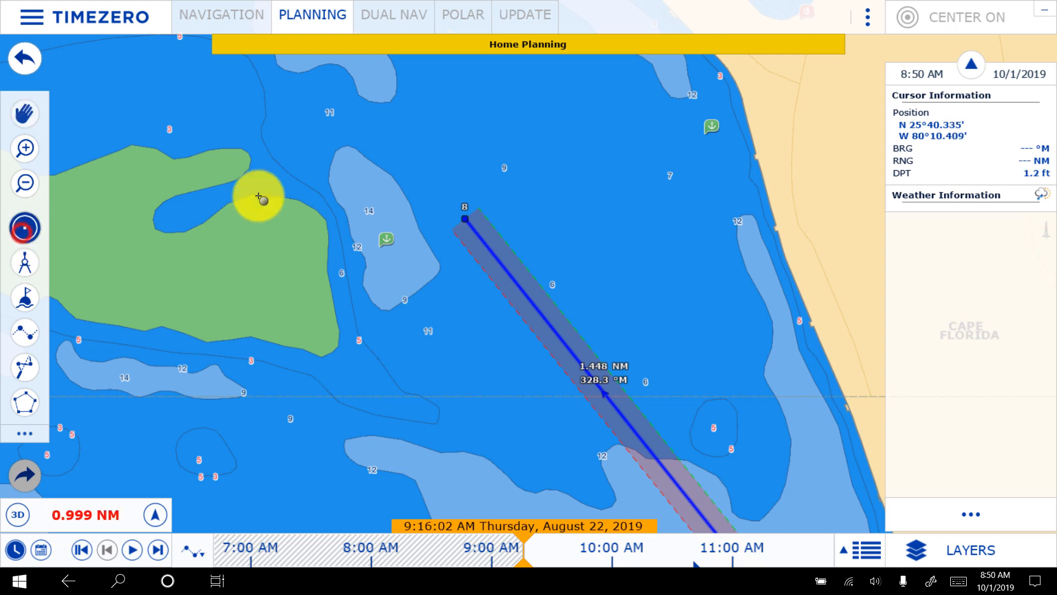
pyautogui.click(401, 214)
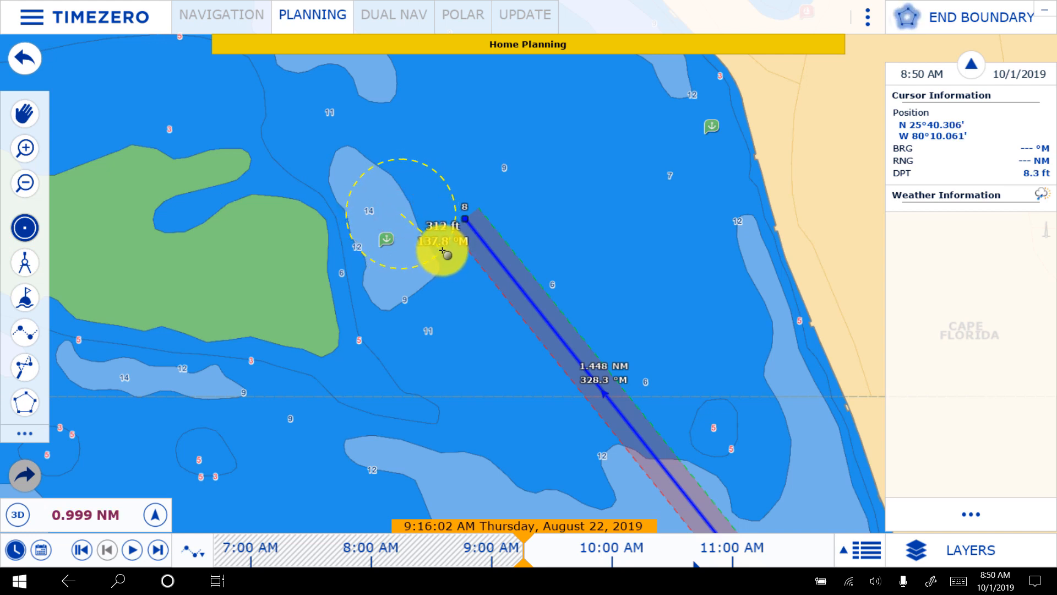
pyautogui.click(442, 251)
pyautogui.moveTo(420, 185); pyautogui.dragTo(418, 225)
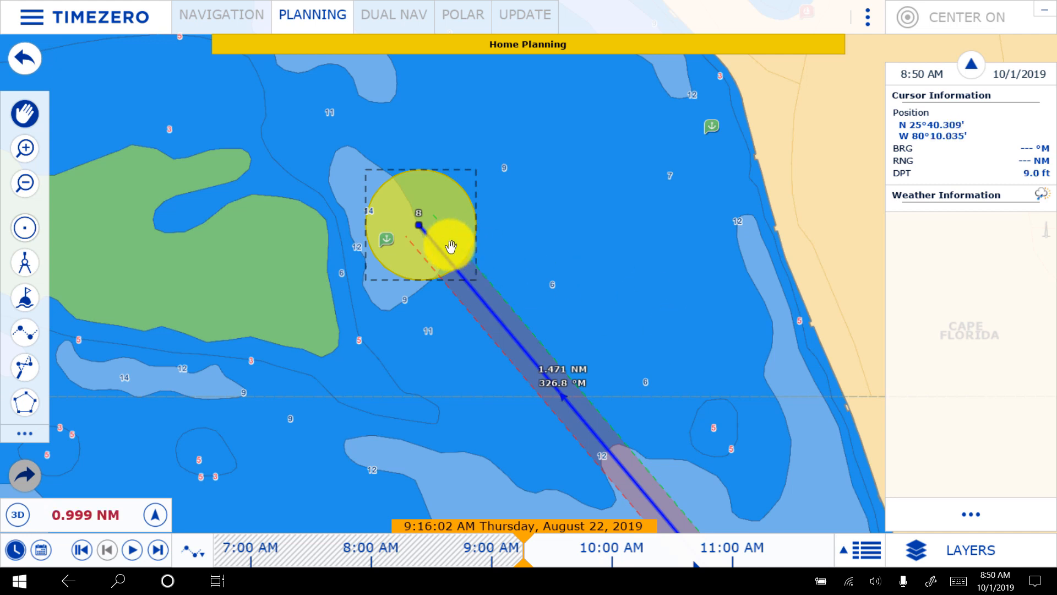
pyautogui.moveTo(419, 228); pyautogui.dragTo(447, 214)
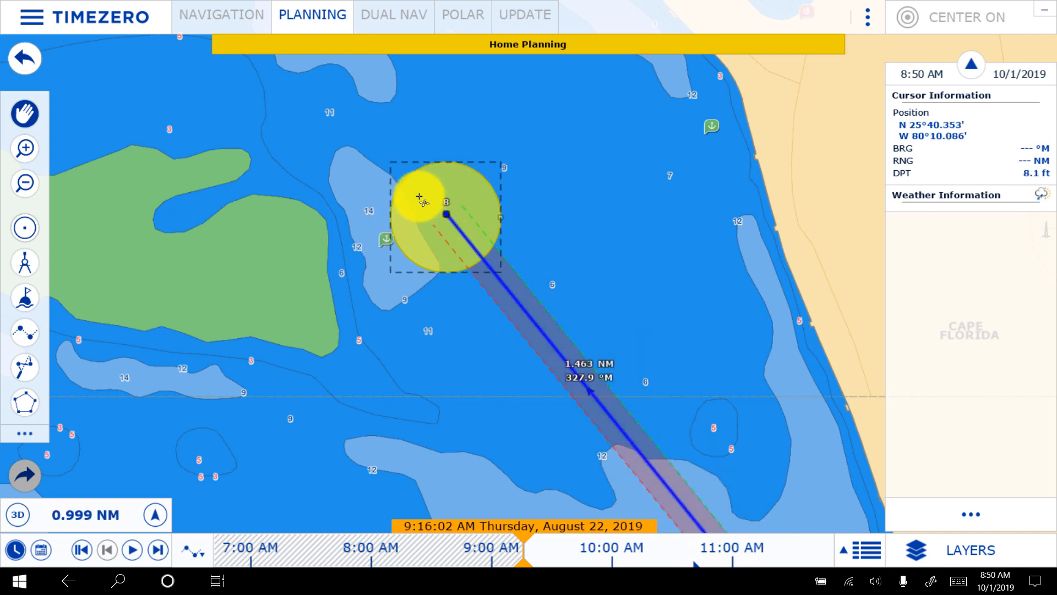
# - Set the departure time of the Port Everglades to No Name Harbor route to 9:00:00 AM
pyautogui.scroll(-5, 632, 295)
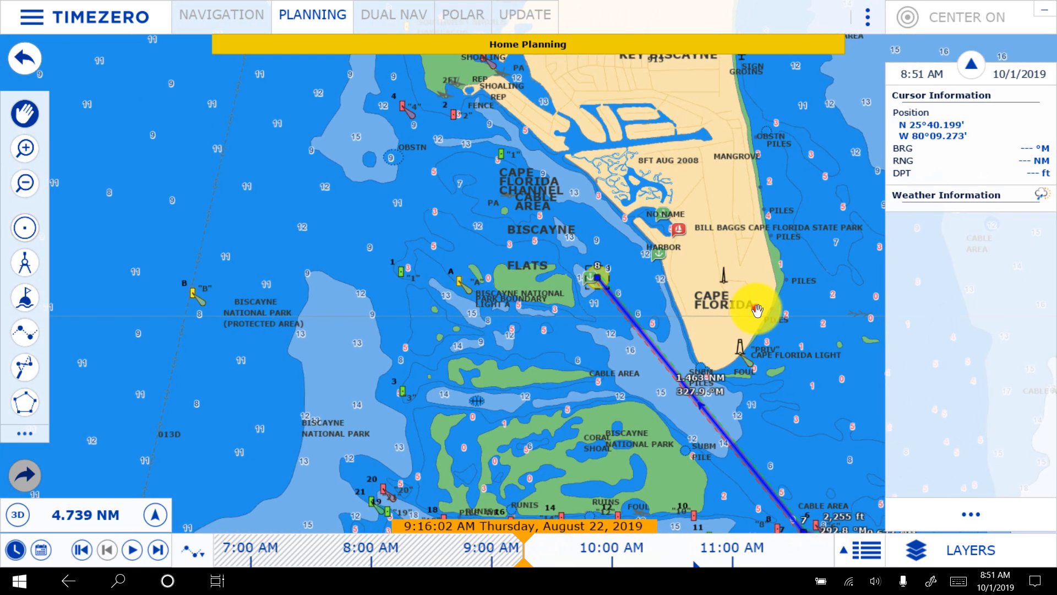
pyautogui.moveTo(758, 310); pyautogui.dragTo(573, 184)
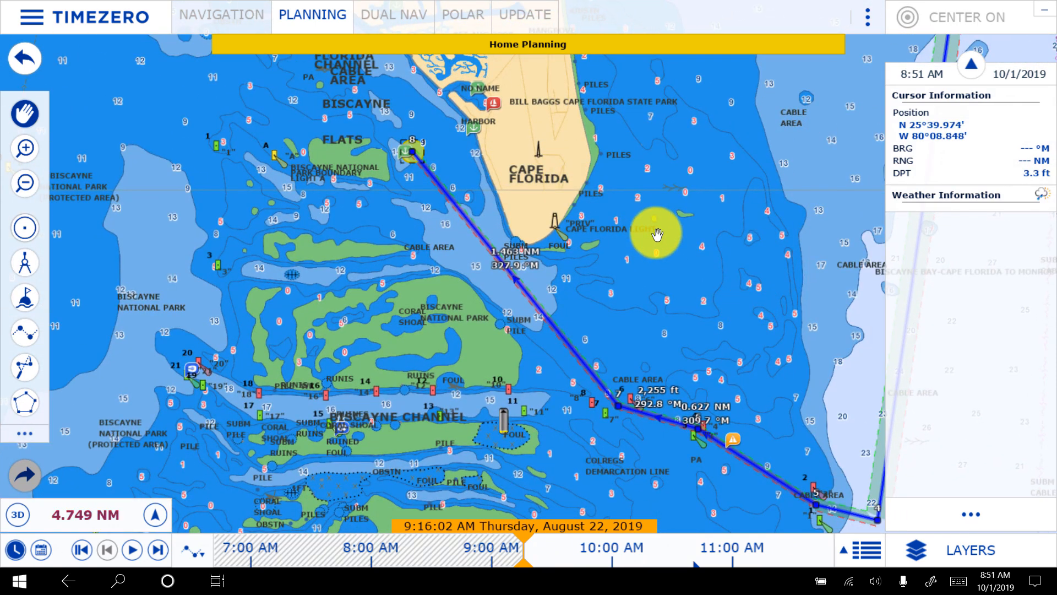
pyautogui.moveTo(762, 338); pyautogui.dragTo(621, 229)
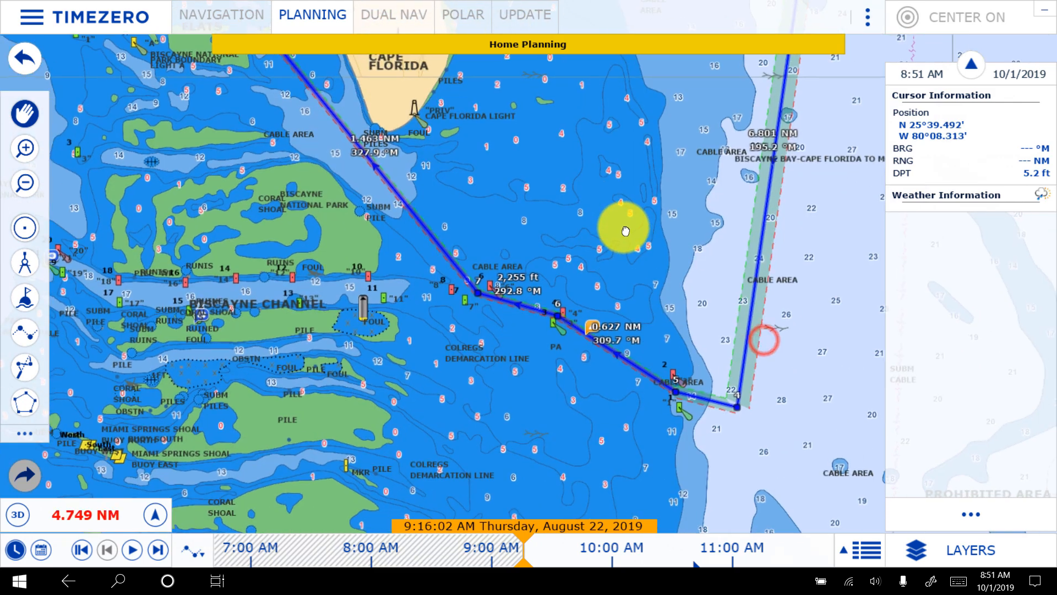
pyautogui.click(747, 362)
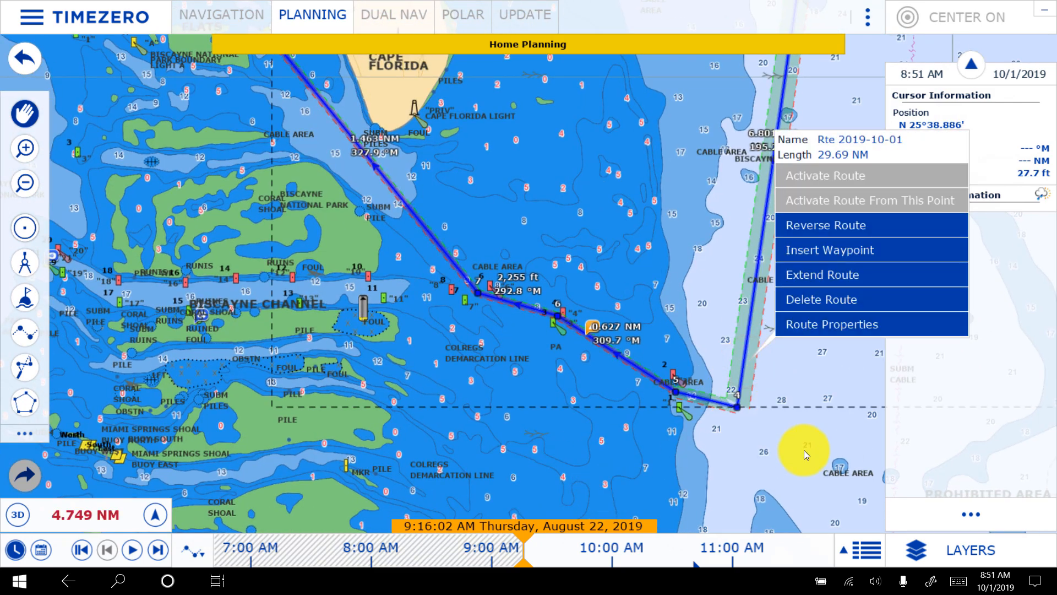
pyautogui.click(872, 538)
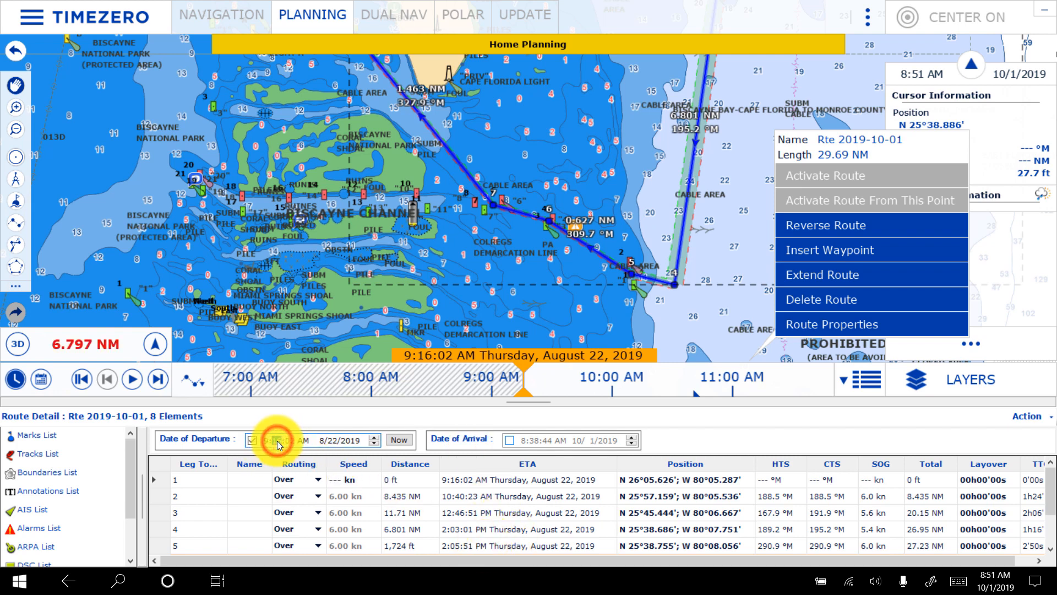
pyautogui.write('00:')
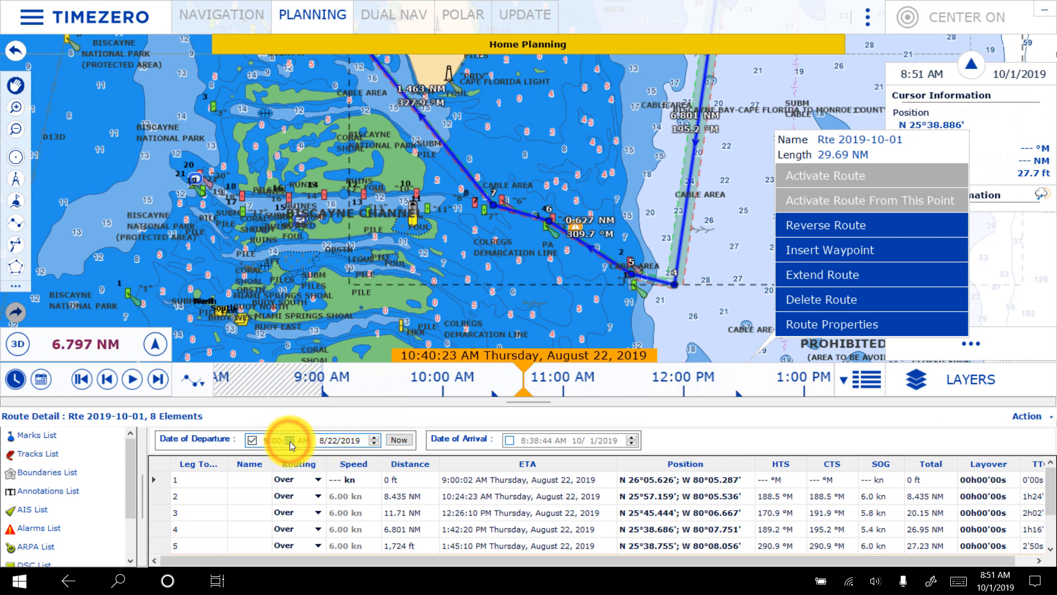
pyautogui.write('00')
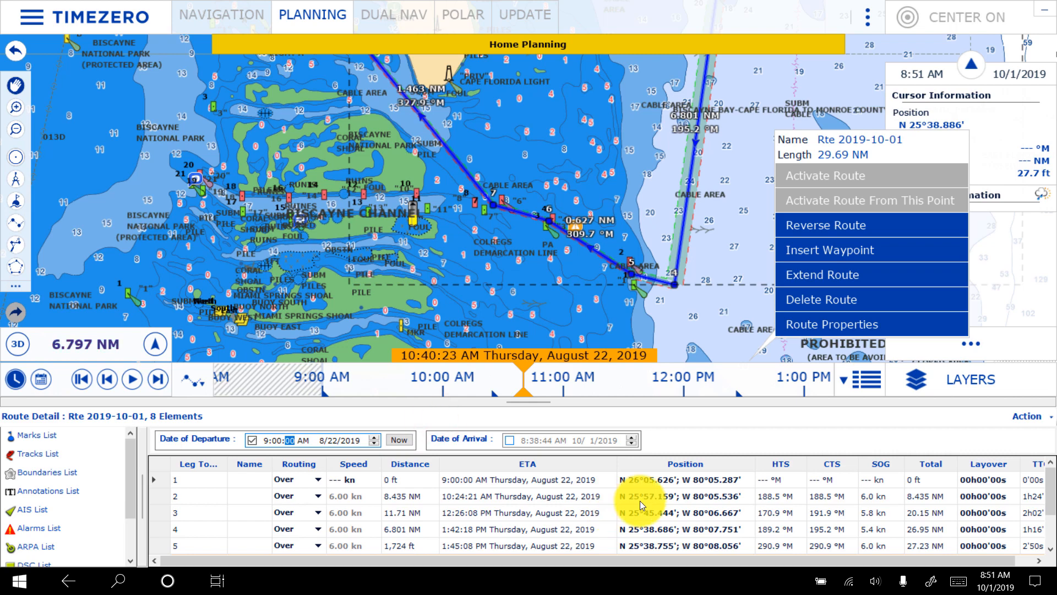
pyautogui.click(874, 378)
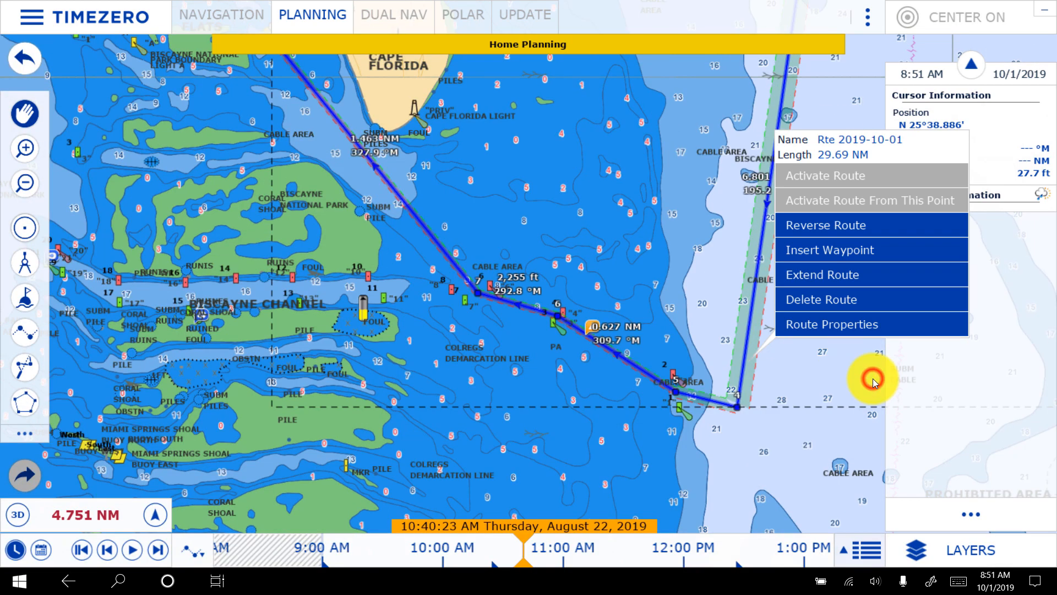
pyautogui.click(804, 363)
# - Locate the Bimini Islands on the chart, east of Cape Florida across the Straits of Florida
pyautogui.moveTo(823, 349); pyautogui.dragTo(578, 439)
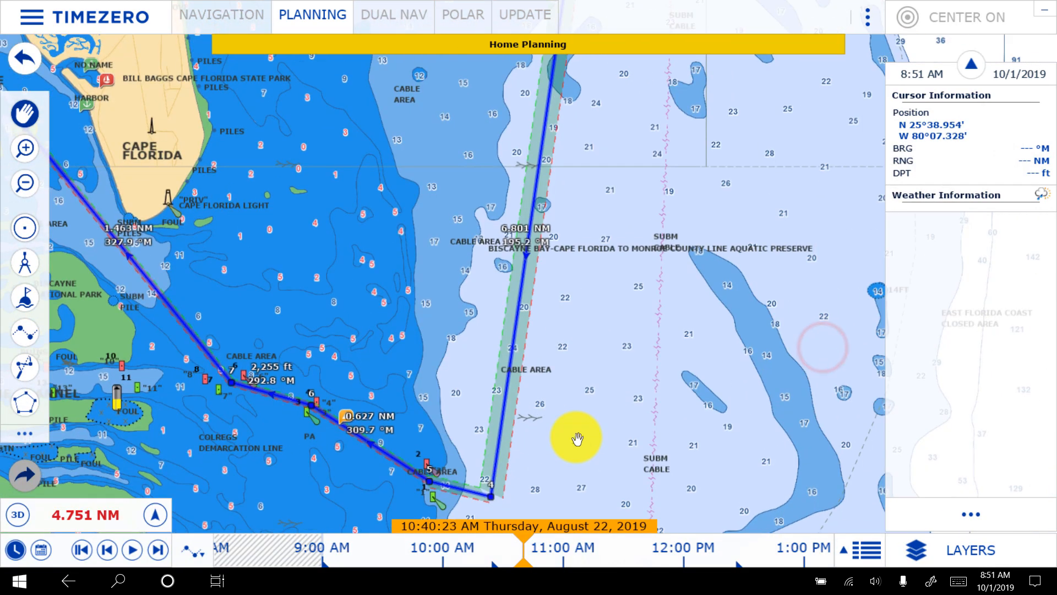
pyautogui.scroll(-1, 578, 439)
pyautogui.scroll(-6, 654, 283)
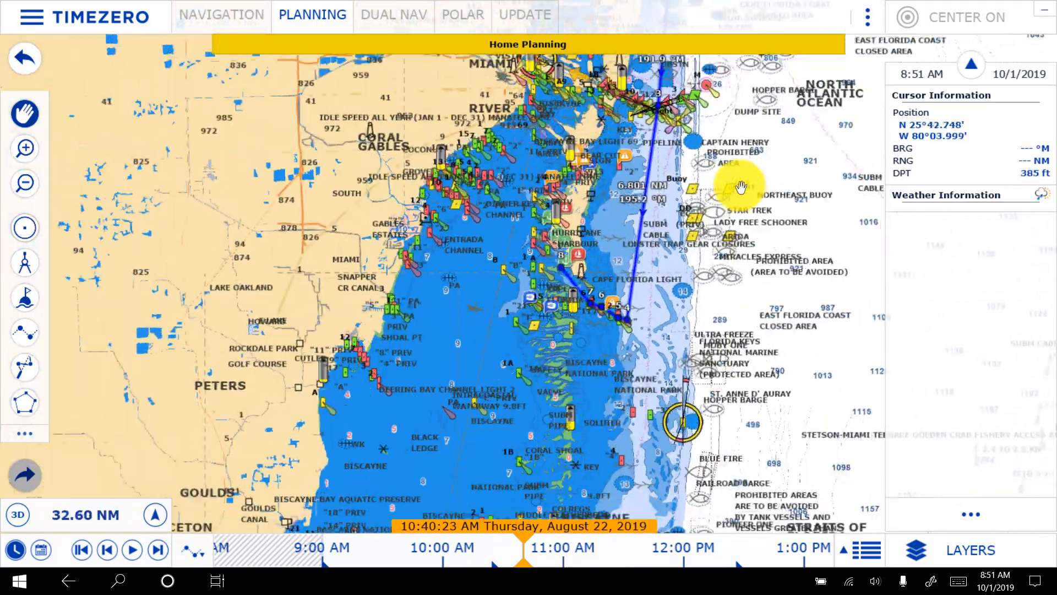
pyautogui.click(738, 186)
pyautogui.moveTo(727, 215); pyautogui.dragTo(354, 279)
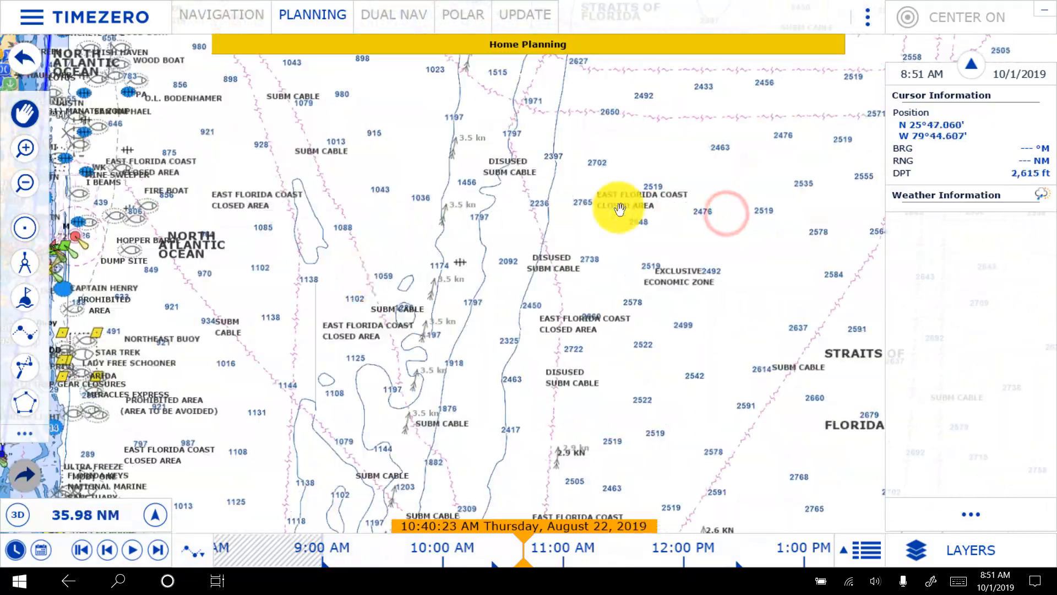
pyautogui.scroll(-3, 699, 165)
pyautogui.moveTo(534, 187); pyautogui.dragTo(448, 99)
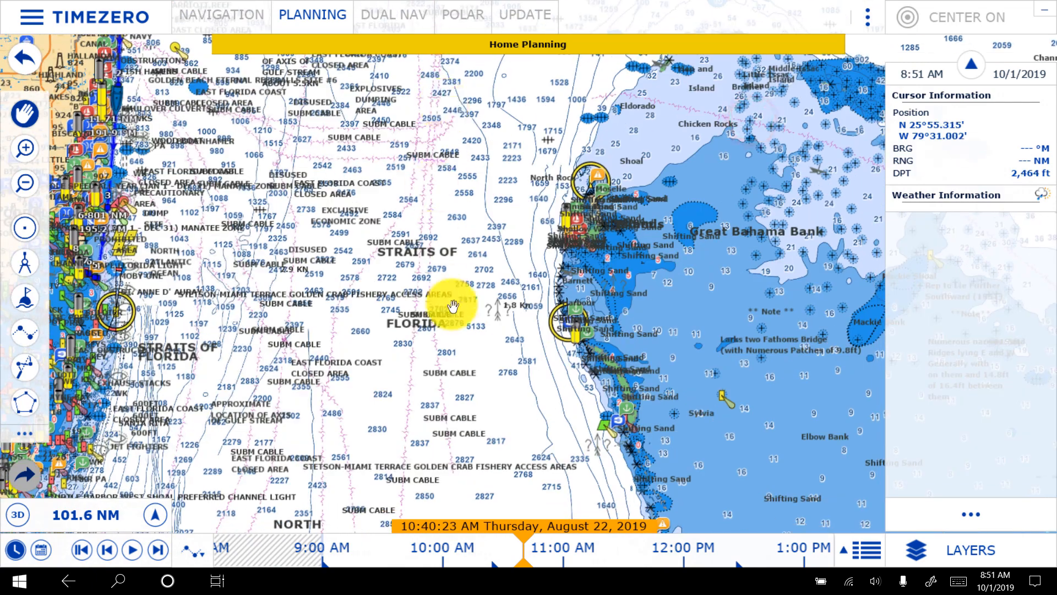
pyautogui.scroll(3, 538, 302)
pyautogui.scroll(3, 545, 303)
pyautogui.moveTo(616, 98); pyautogui.dragTo(461, 342)
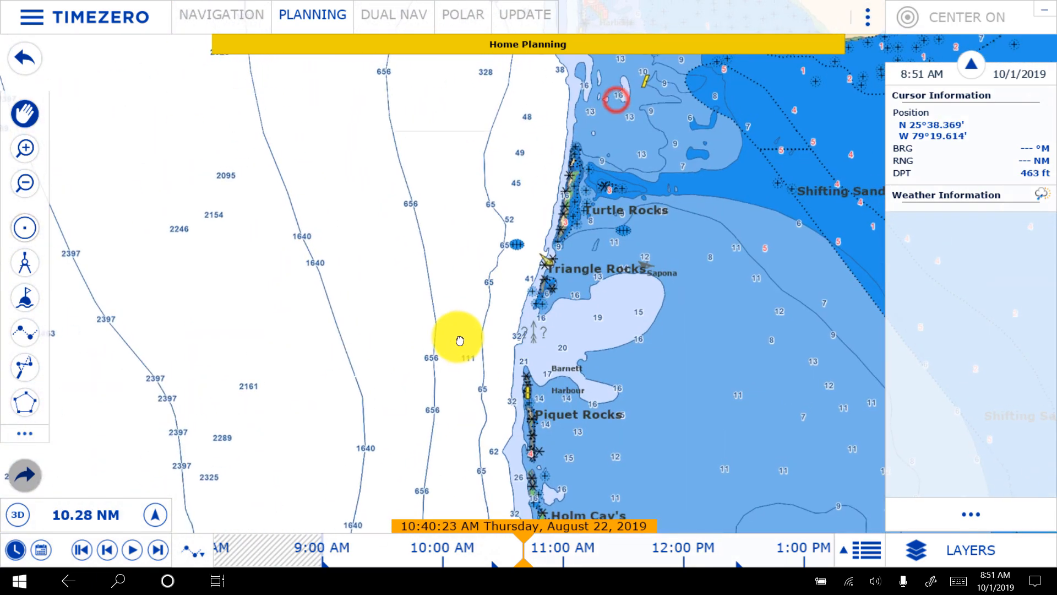
pyautogui.moveTo(503, 173); pyautogui.dragTo(316, 556)
pyautogui.moveTo(514, 312); pyautogui.dragTo(505, 328)
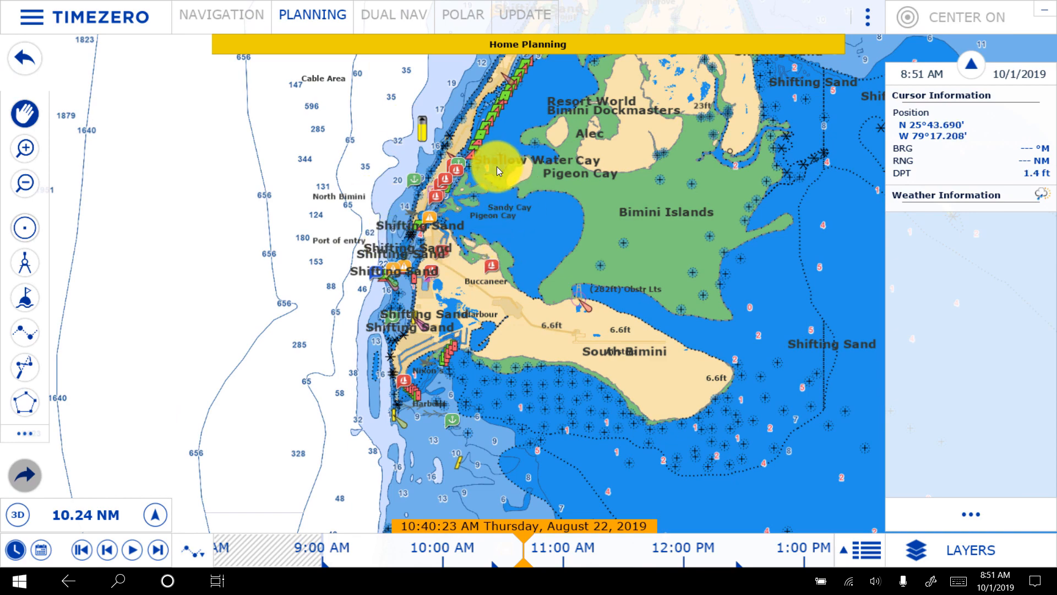
# - Examine the channels, marinas, anchorages and depths around North and South Bimini, down to the waters south of Round Rock
pyautogui.scroll(1, 346, 315)
pyautogui.scroll(1, 344, 312)
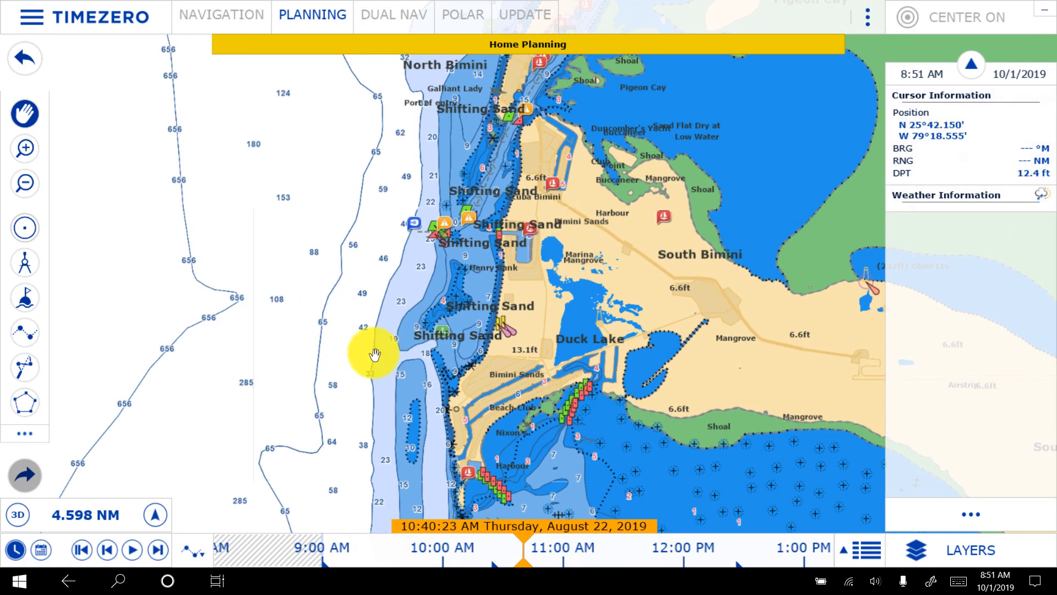
pyautogui.moveTo(592, 121); pyautogui.dragTo(503, 302)
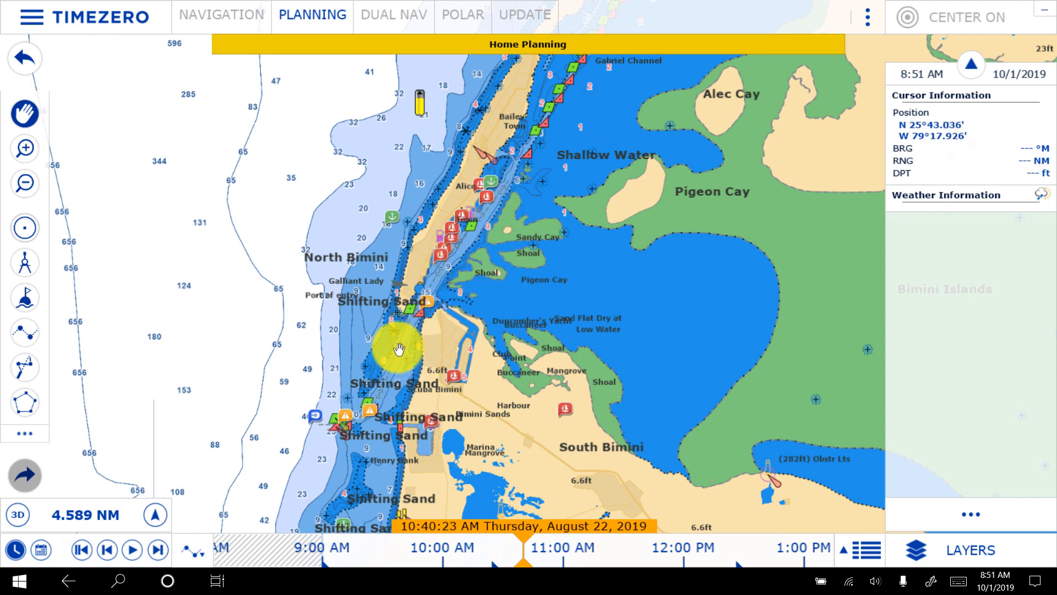
pyautogui.moveTo(255, 477); pyautogui.dragTo(306, 249)
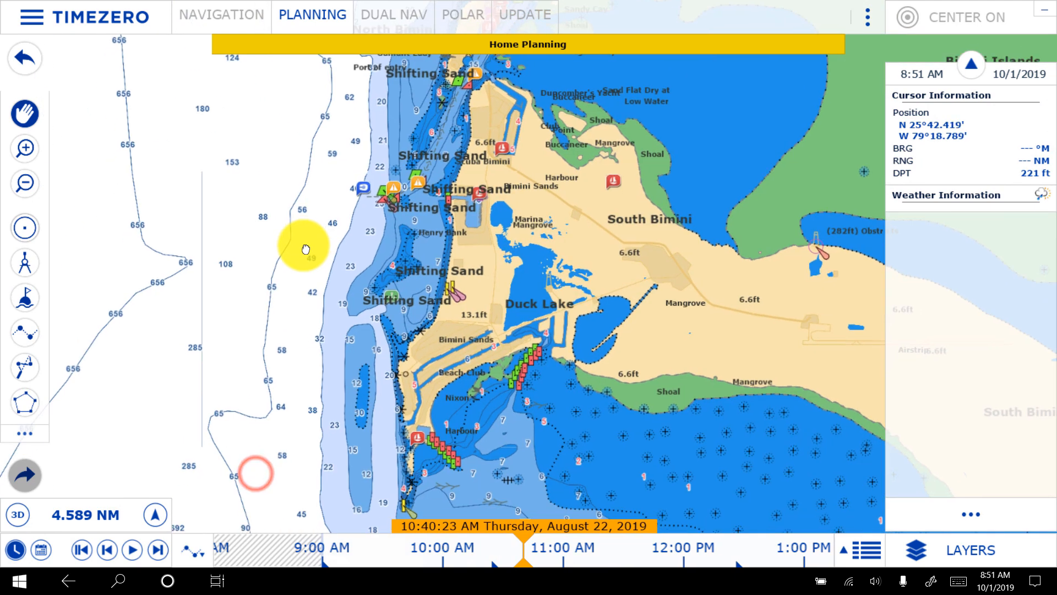
pyautogui.click(304, 342)
pyautogui.rightClick(589, 99)
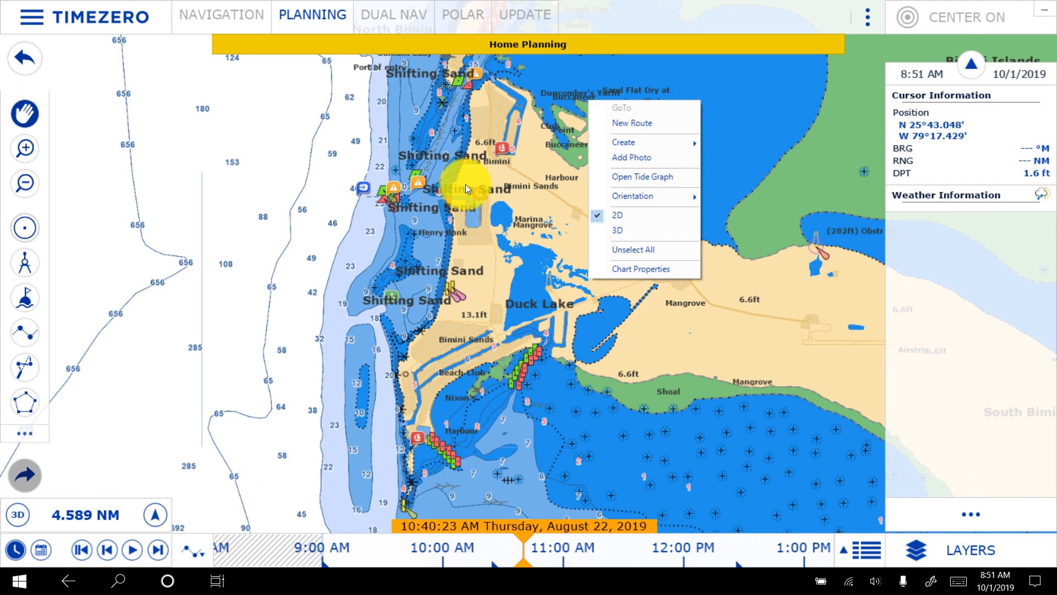
pyautogui.click(402, 110)
pyautogui.moveTo(366, 109); pyautogui.dragTo(253, 264)
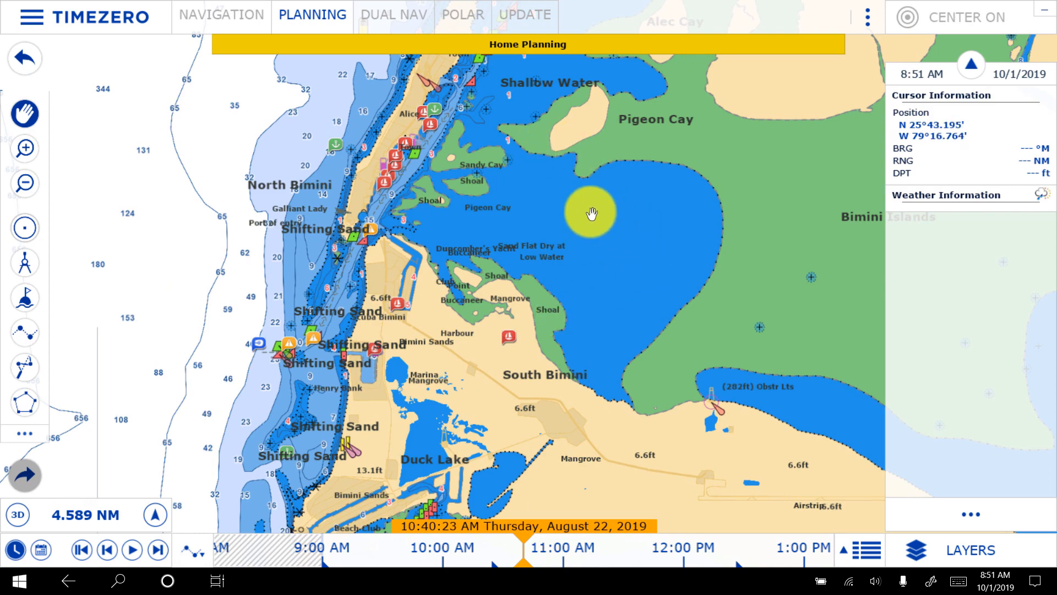
pyautogui.moveTo(211, 419); pyautogui.dragTo(267, 176)
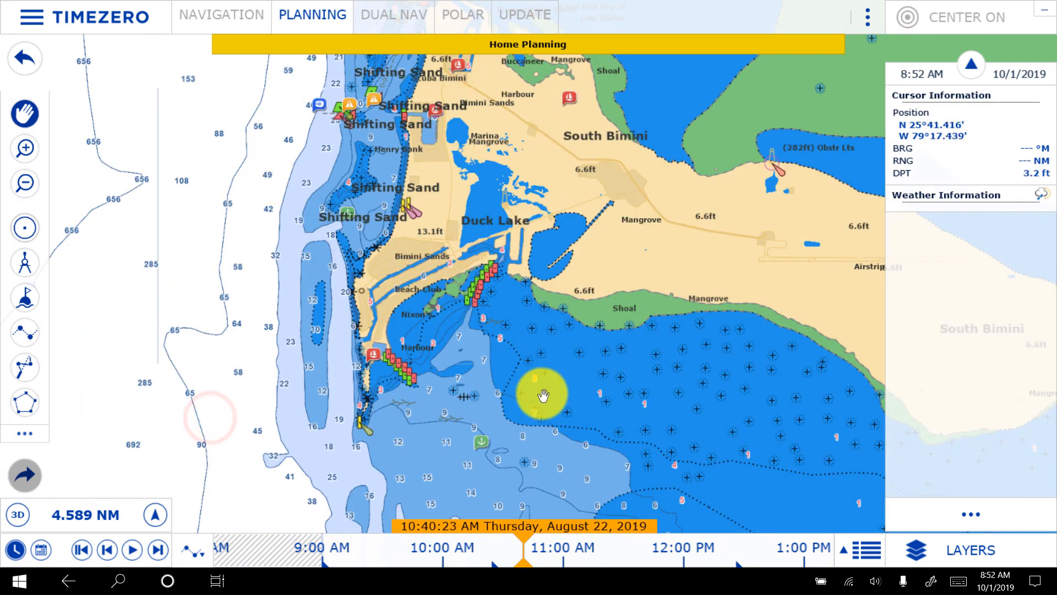
pyautogui.moveTo(540, 391); pyautogui.dragTo(545, 196)
pyautogui.scroll(5, 461, 252)
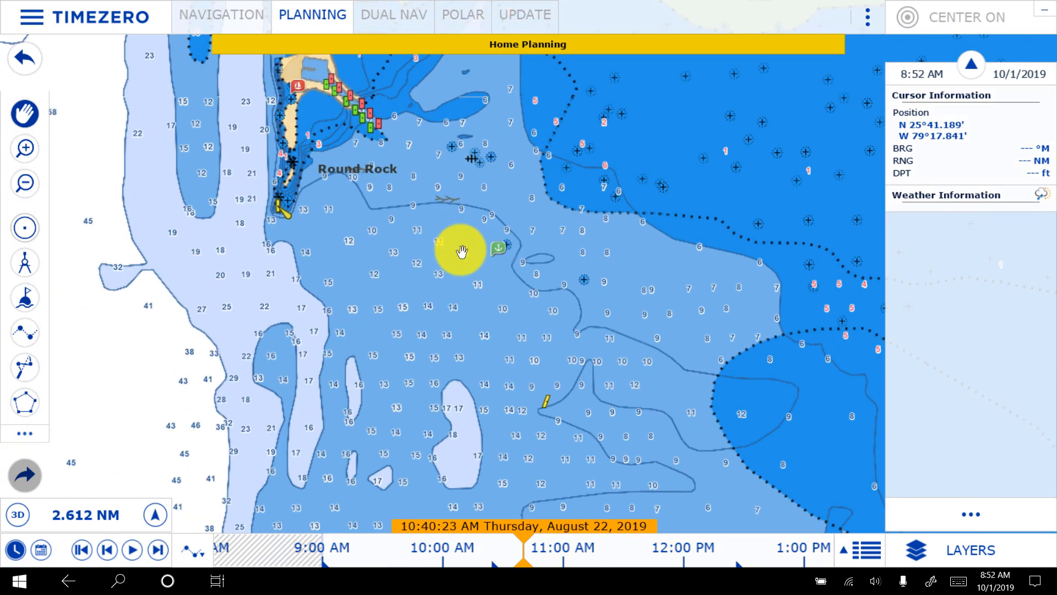
# - Draw a circular boundary of about 270 ft radius beside the anchorage mark south-east of Round Rock and move it farther west
pyautogui.click(28, 229)
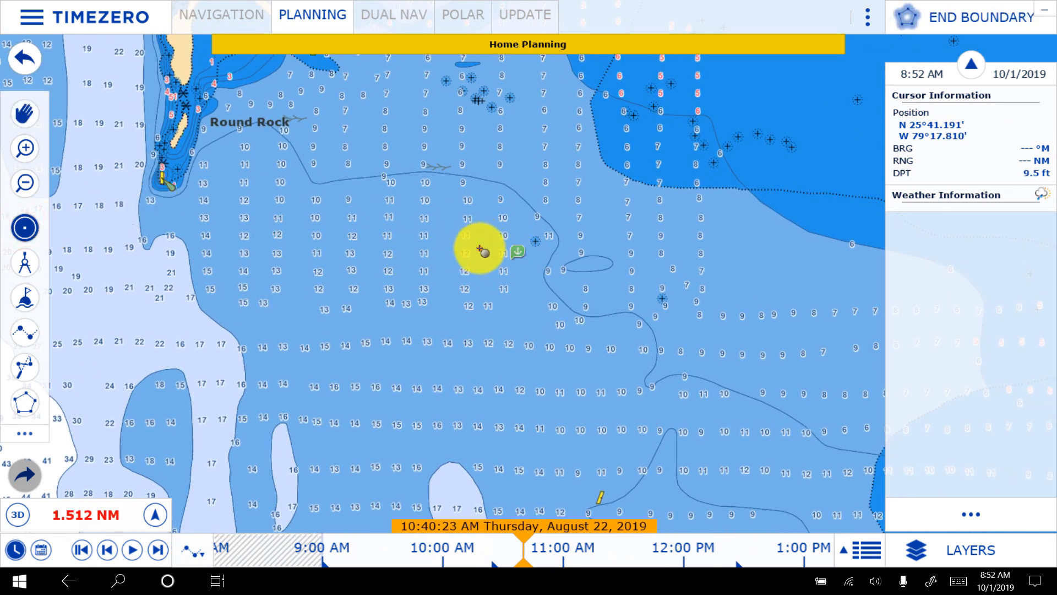
pyautogui.moveTo(481, 250); pyautogui.dragTo(504, 272)
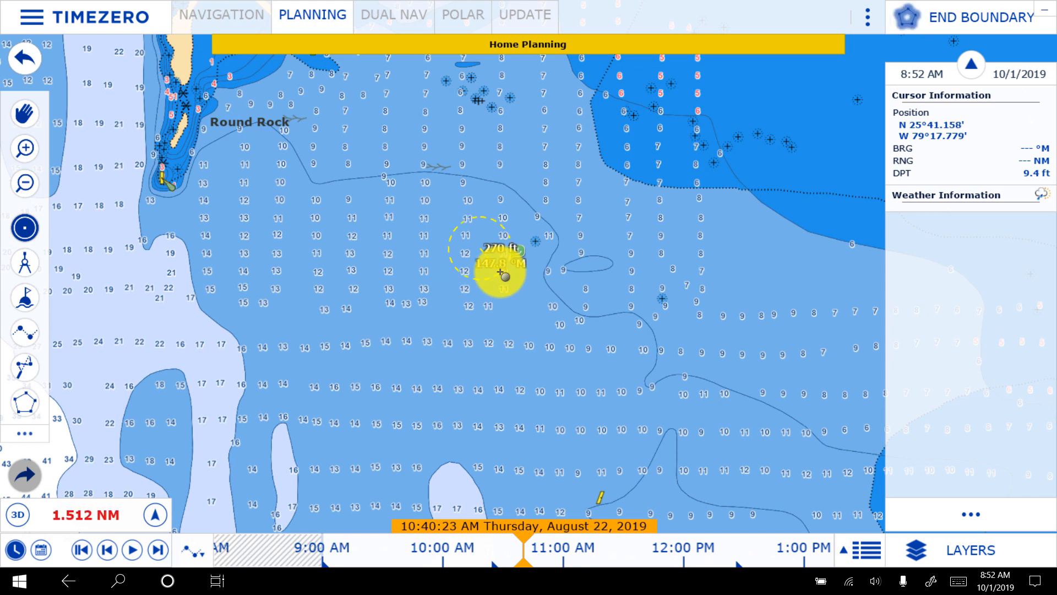
pyautogui.moveTo(503, 279); pyautogui.dragTo(501, 276)
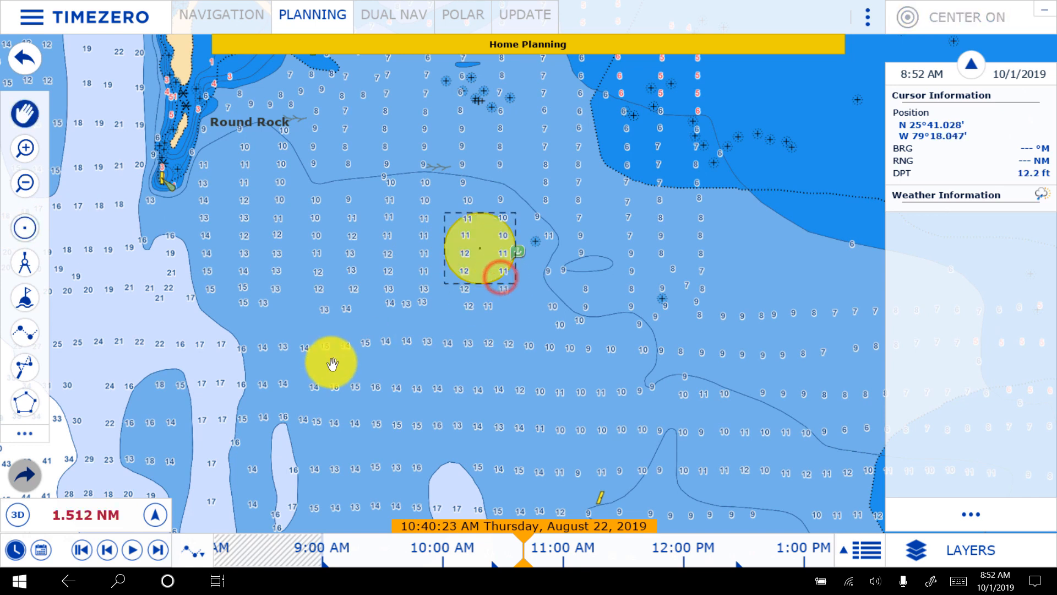
pyautogui.moveTo(445, 242); pyautogui.dragTo(373, 197)
pyautogui.moveTo(295, 278); pyautogui.dragTo(535, 297)
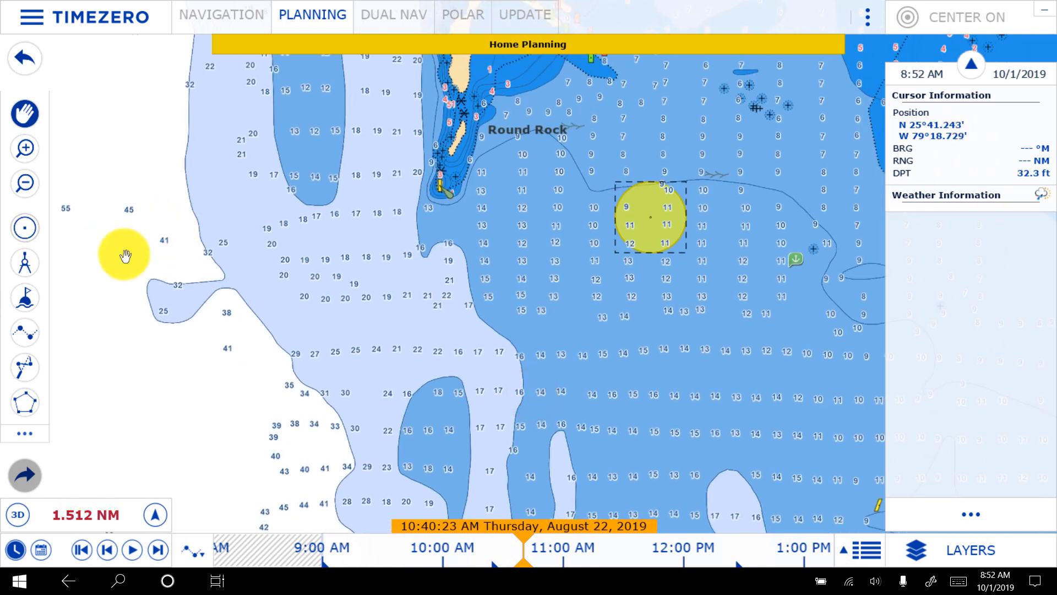
# - Create a route about 44.89 NM long from the circular boundary near Bimini to a point just east of the first route's fourth waypoint
pyautogui.click(20, 260)
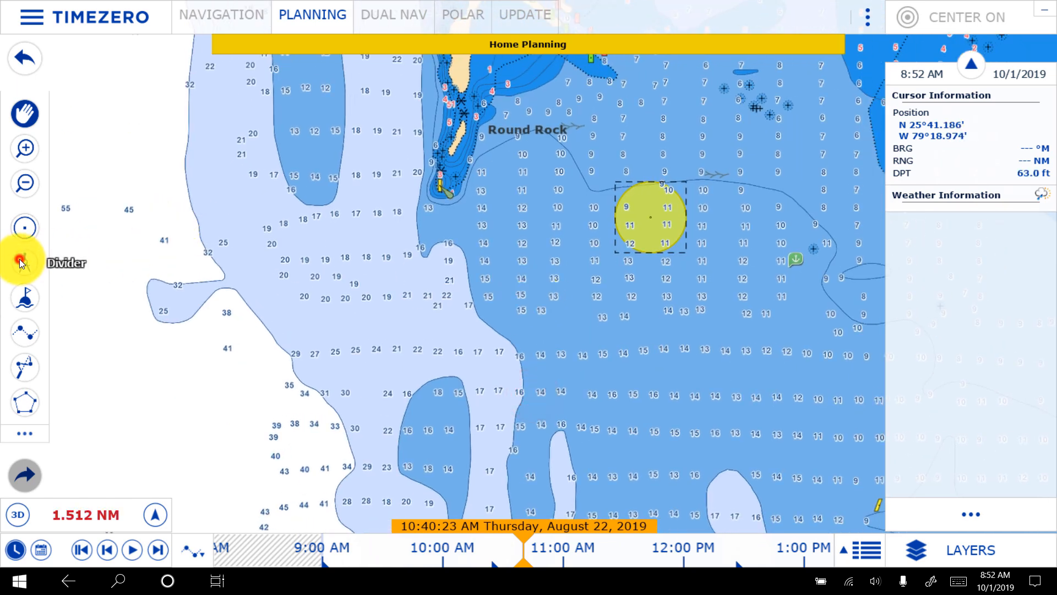
pyautogui.click(29, 310)
pyautogui.click(25, 336)
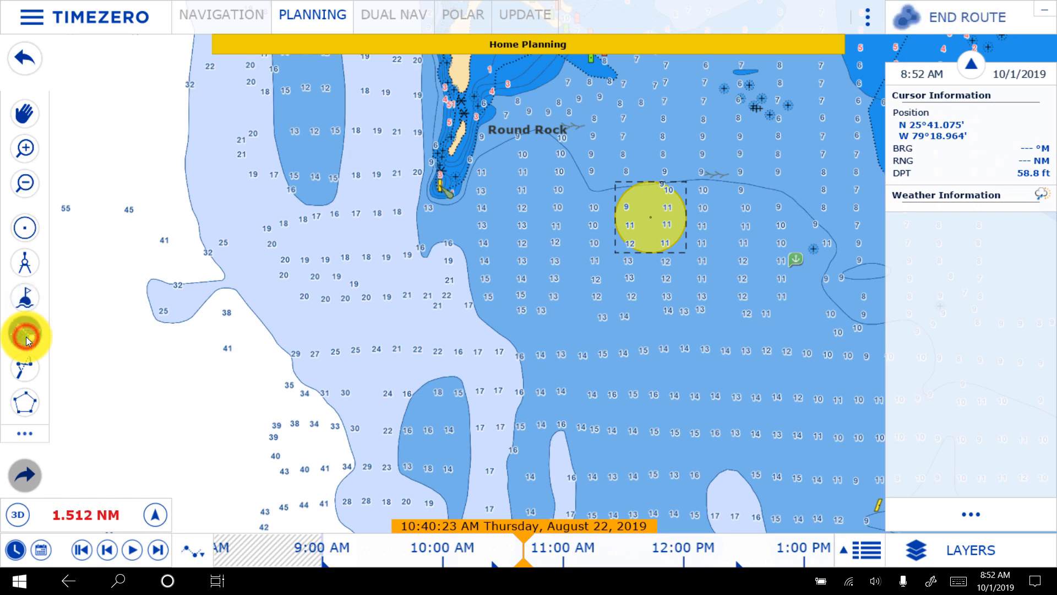
pyautogui.click(653, 221)
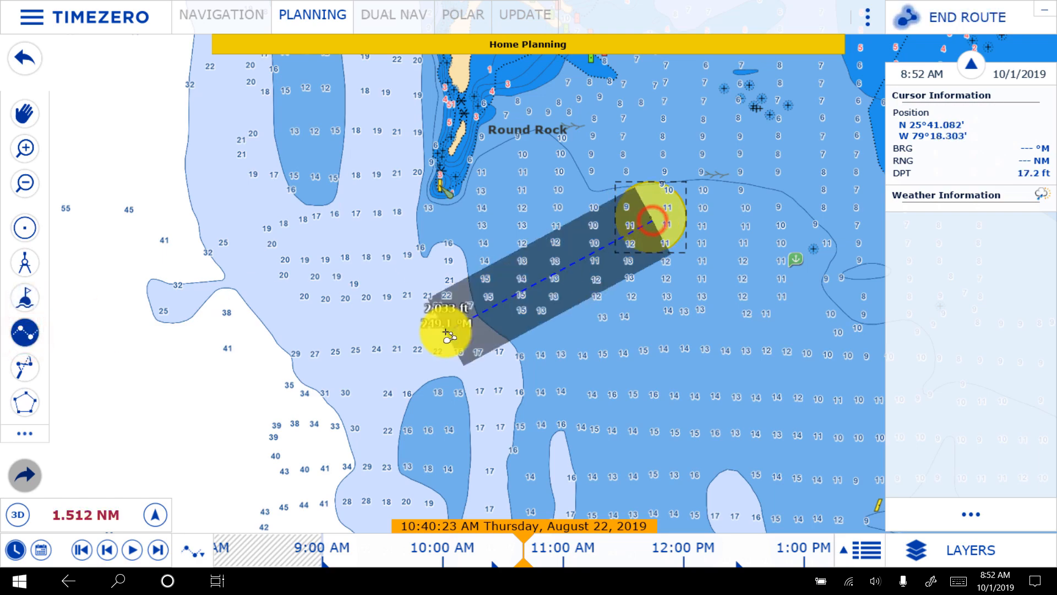
pyautogui.scroll(-5, 446, 334)
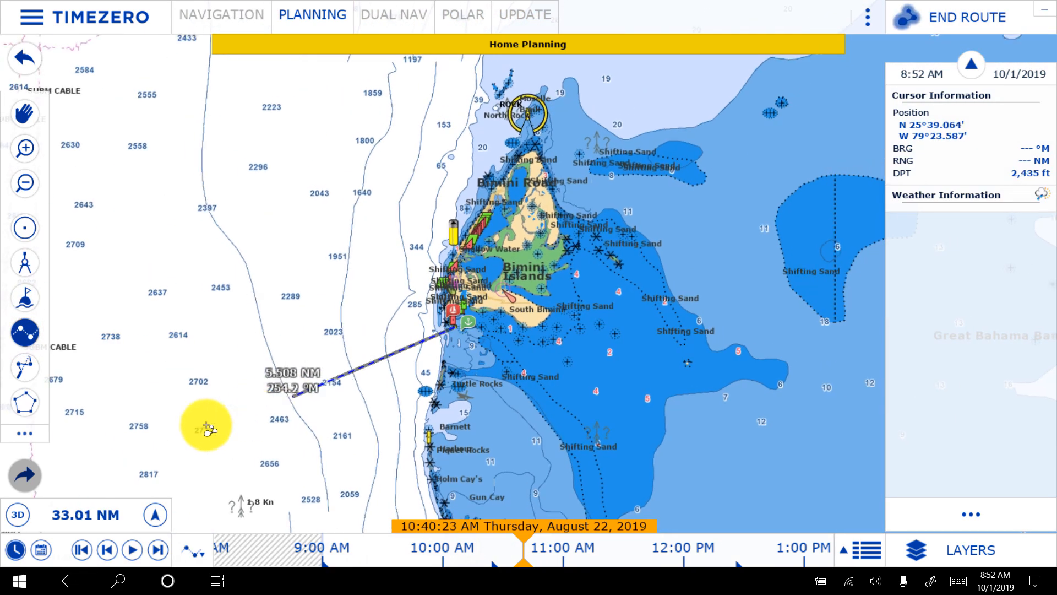
pyautogui.moveTo(440, 274); pyautogui.dragTo(760, 130)
pyautogui.moveTo(272, 314); pyautogui.dragTo(855, 114)
pyautogui.moveTo(432, 271); pyautogui.dragTo(627, 520)
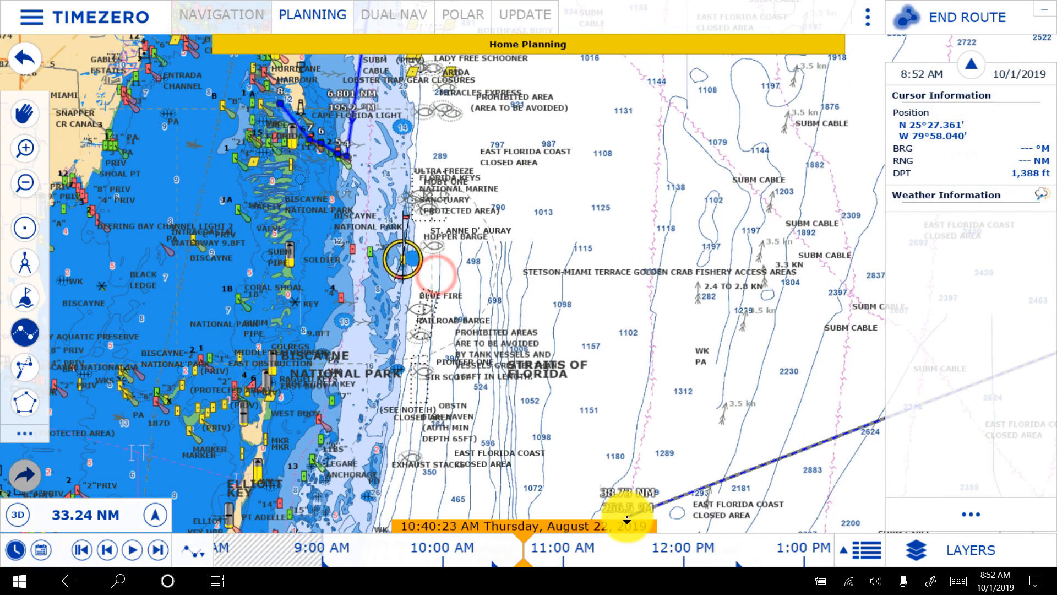
pyautogui.moveTo(432, 158); pyautogui.dragTo(492, 278)
pyautogui.scroll(5, 491, 278)
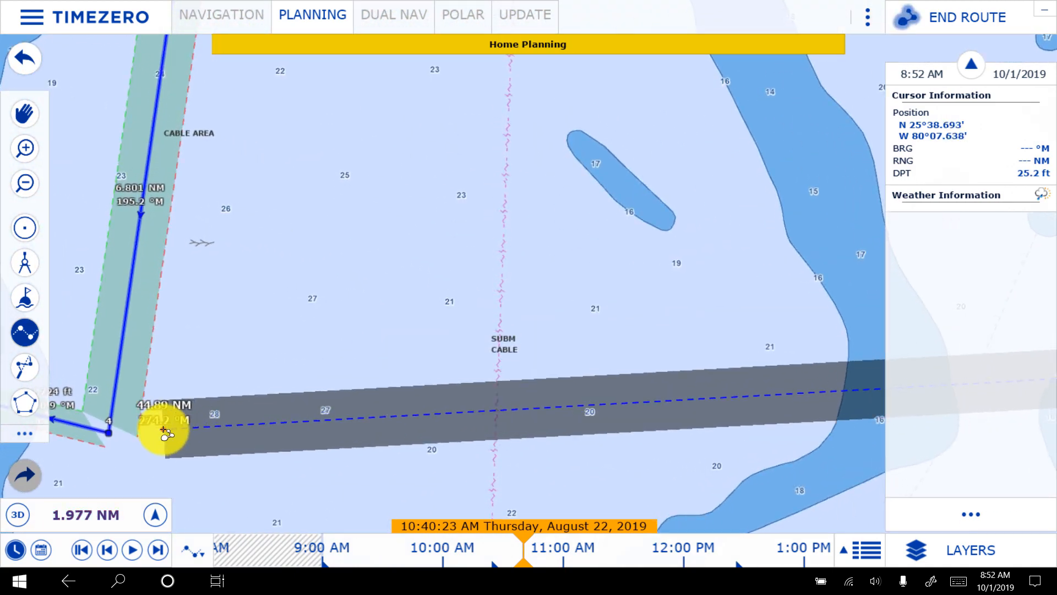
pyautogui.click(160, 425)
pyautogui.press('Escape')
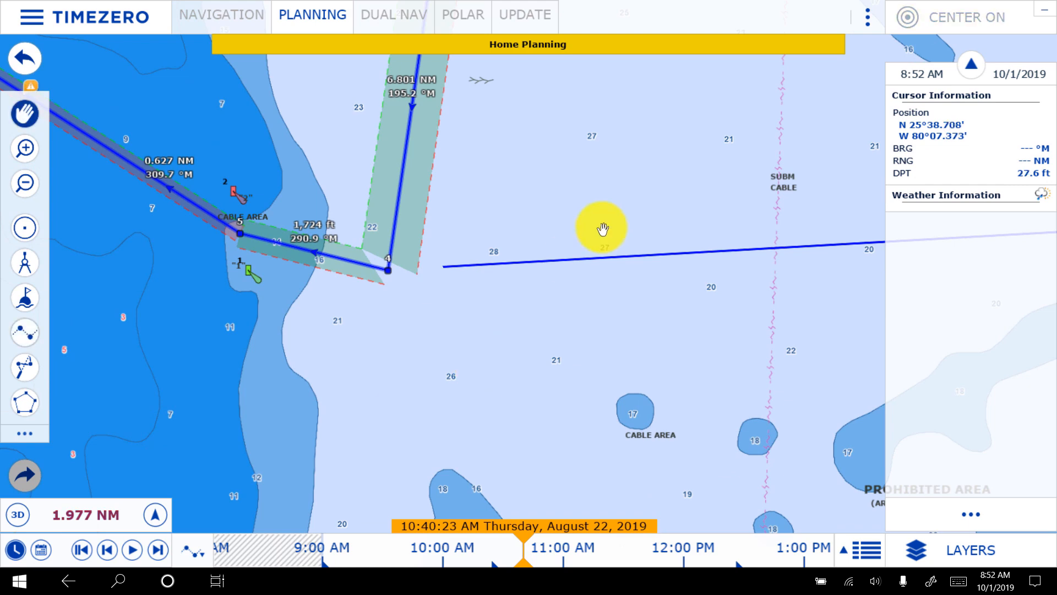
# - Reverse the new crossing route so that it runs east from off Cape Florida to the boundary near Bimini
pyautogui.rightClick(599, 256)
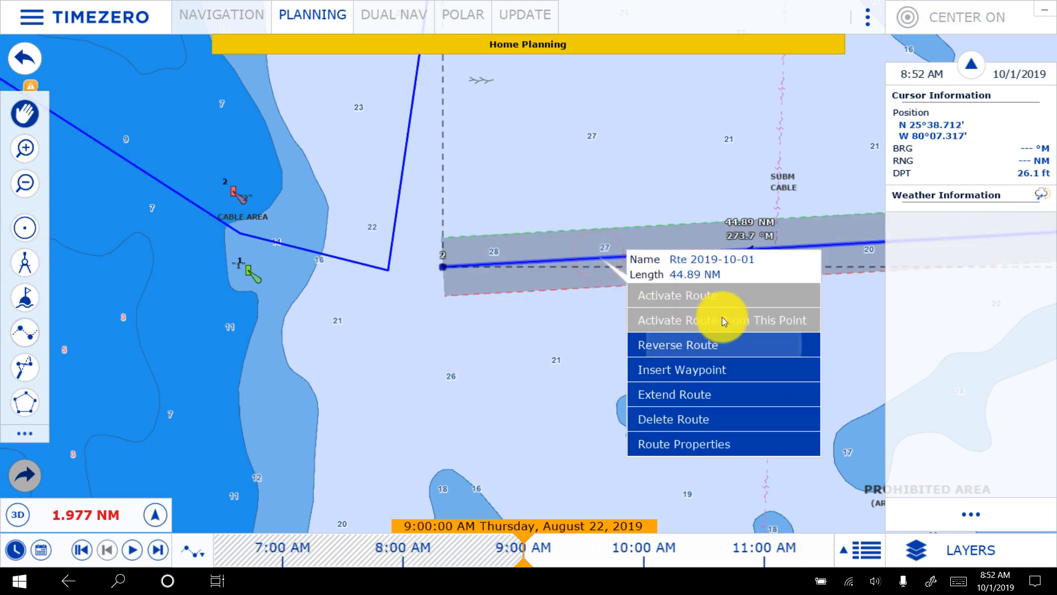
pyautogui.click(719, 341)
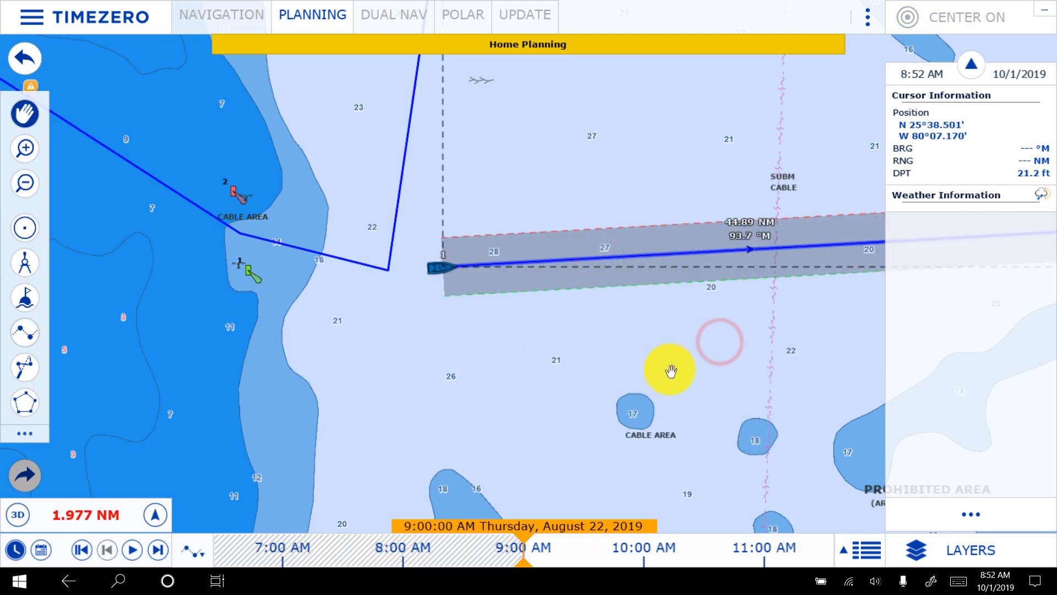
pyautogui.scroll(-3, 671, 370)
pyautogui.scroll(-3, 671, 370)
pyautogui.moveTo(777, 377); pyautogui.dragTo(15, 358)
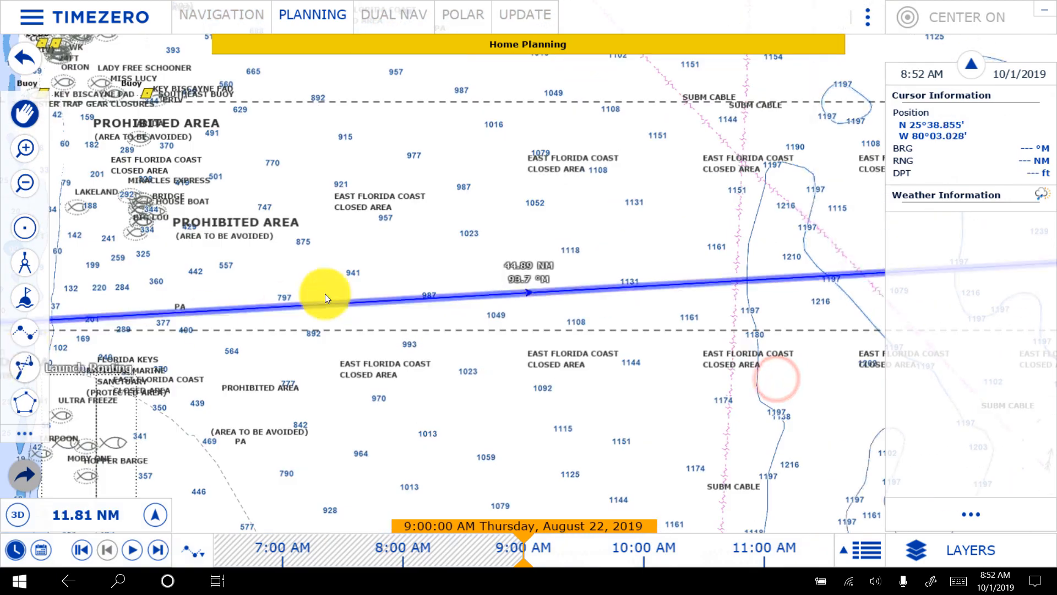
# - Insert a waypoint in the crossing route south of Round Rock, at the edge of the deeper water, about 1,738 ft before the anchorage endpoint
pyautogui.moveTo(513, 346); pyautogui.dragTo(112, 369)
pyautogui.moveTo(557, 334); pyautogui.dragTo(73, 354)
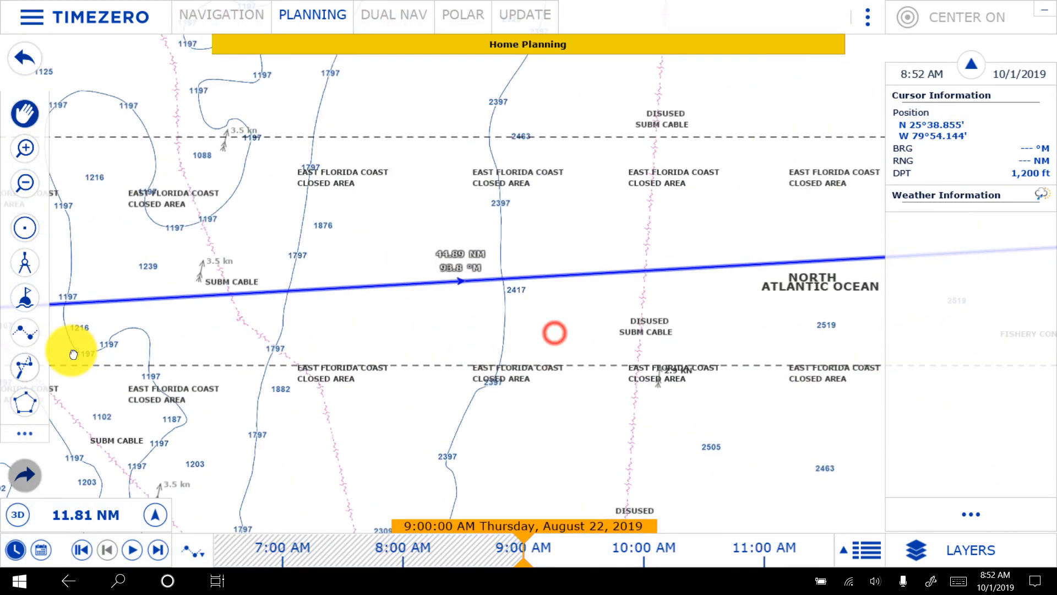
pyautogui.scroll(-2, 831, 319)
pyautogui.moveTo(831, 318); pyautogui.dragTo(2, 291)
pyautogui.moveTo(679, 279); pyautogui.dragTo(248, 260)
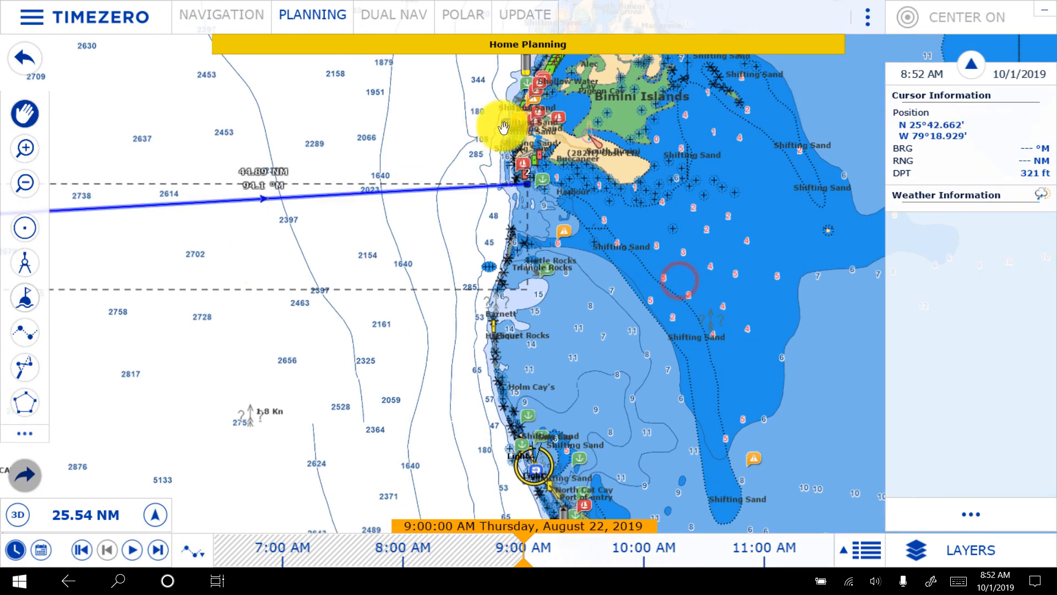
pyautogui.scroll(10, 505, 175)
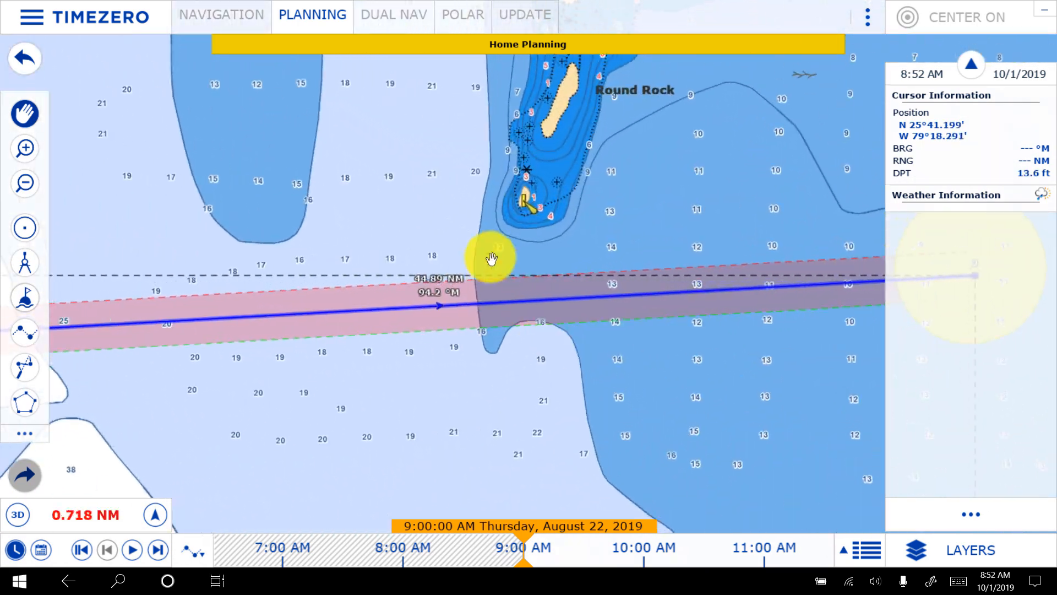
pyautogui.click(530, 303)
pyautogui.rightClick(530, 303)
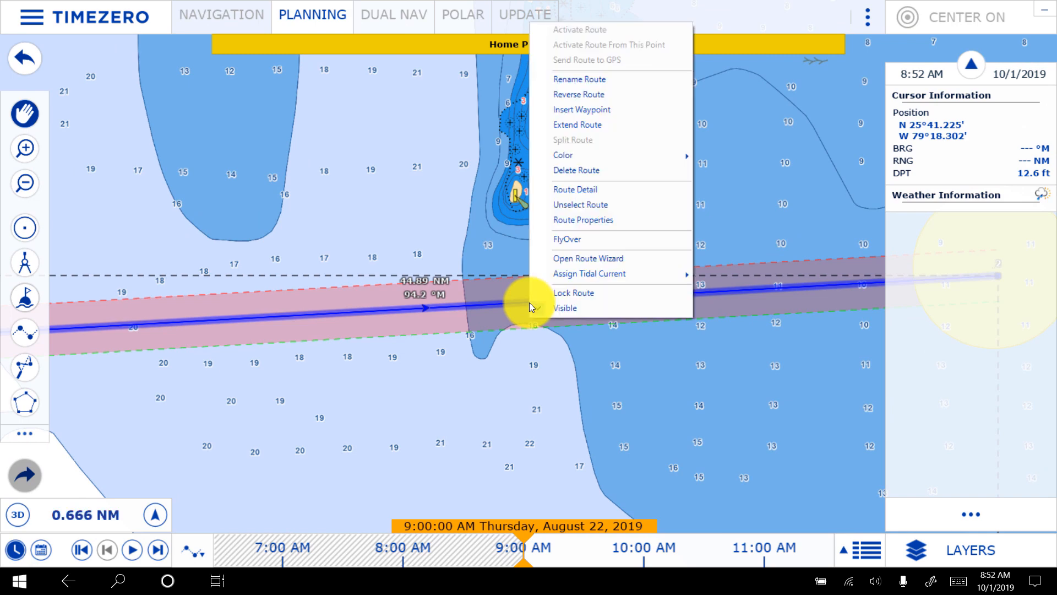
pyautogui.click(606, 109)
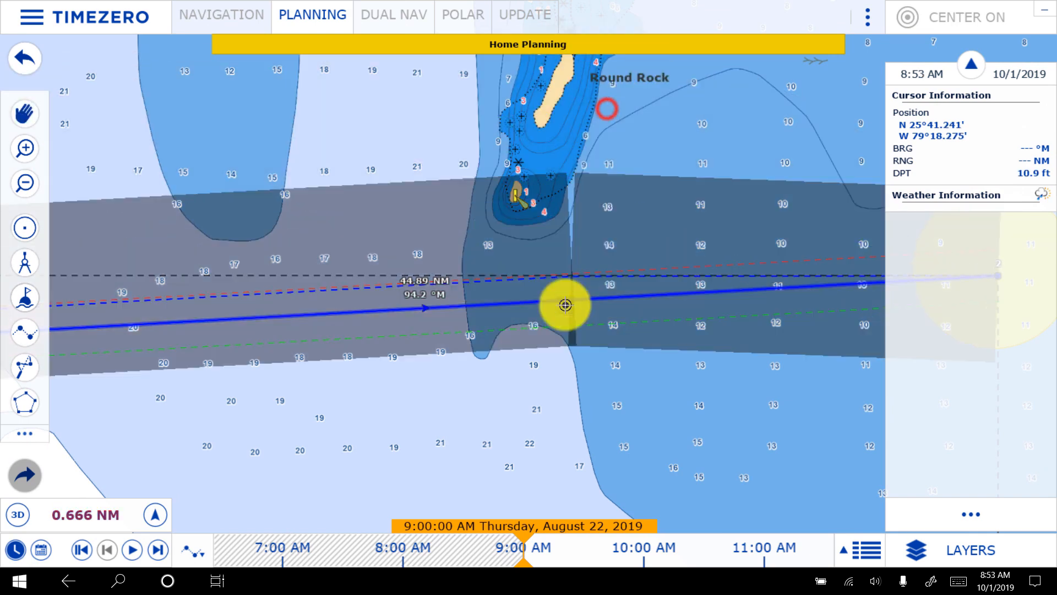
pyautogui.click(551, 408)
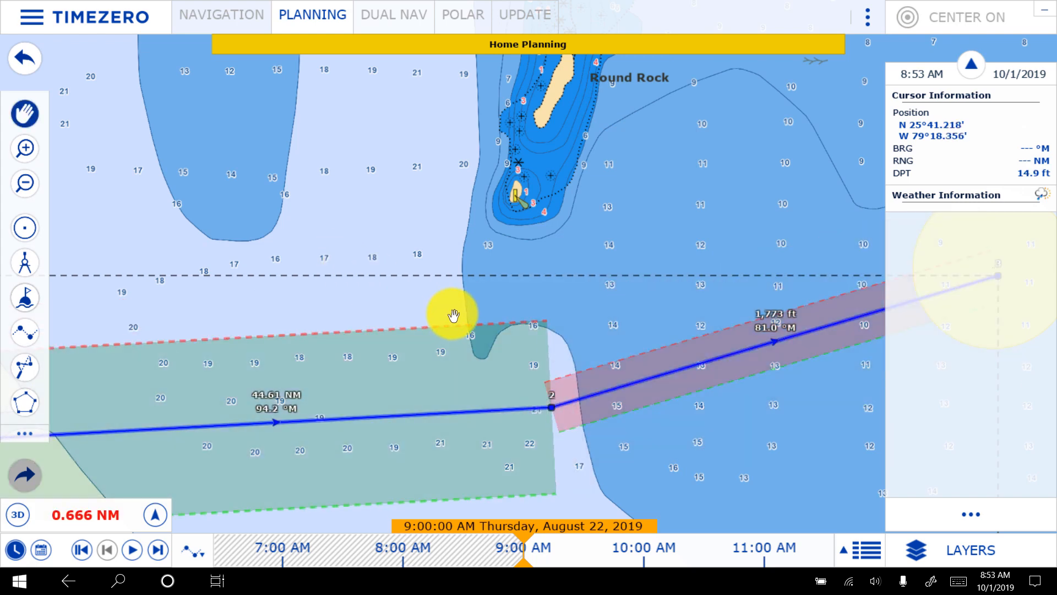
pyautogui.moveTo(747, 449); pyautogui.dragTo(483, 340)
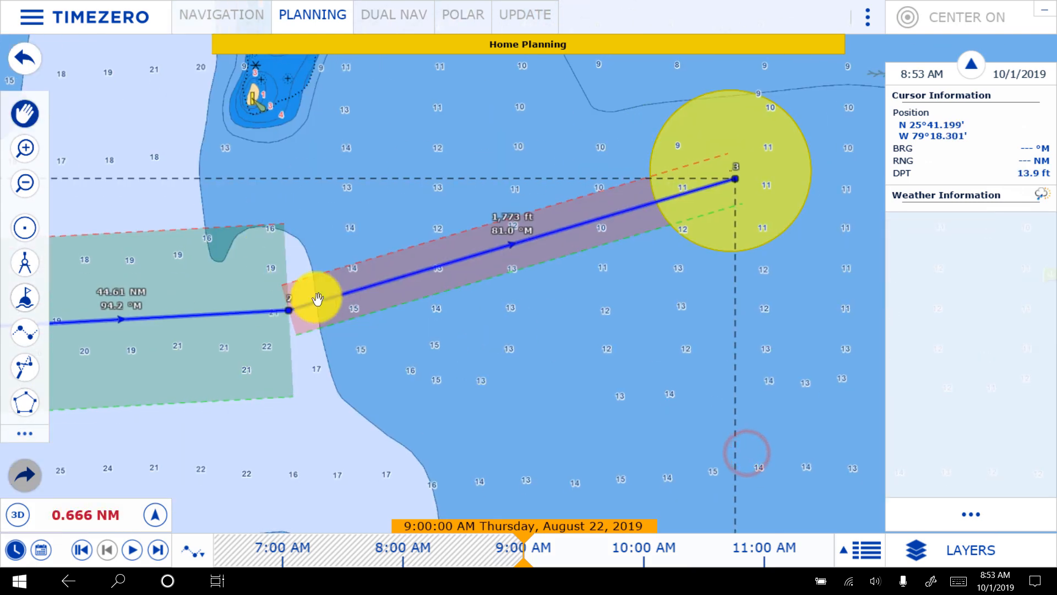
pyautogui.moveTo(280, 303); pyautogui.dragTo(317, 352)
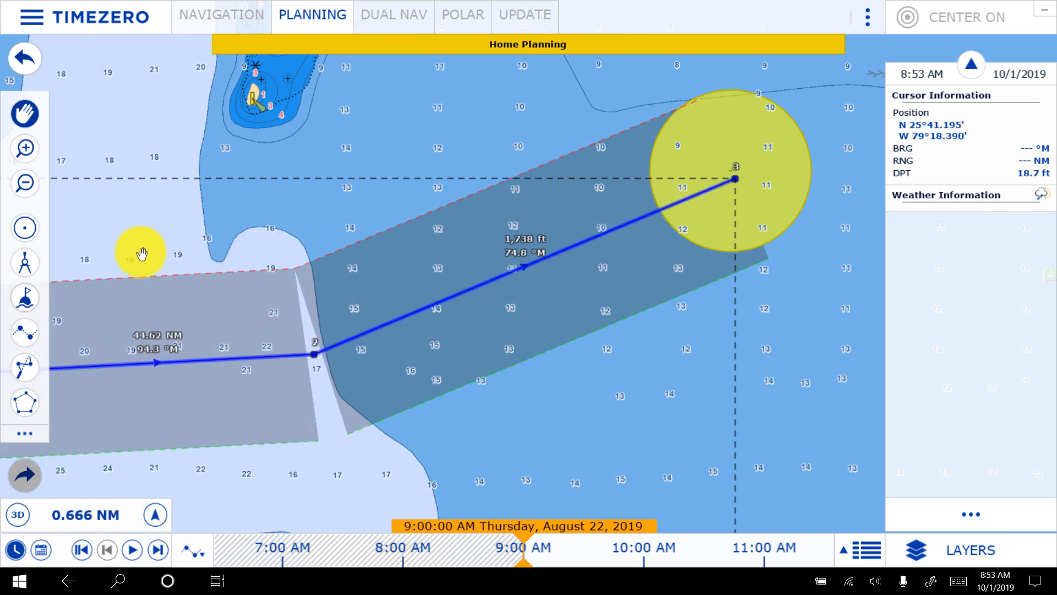
# - Change the color of the crossing route to magenta
pyautogui.scroll(-5, 295, 323)
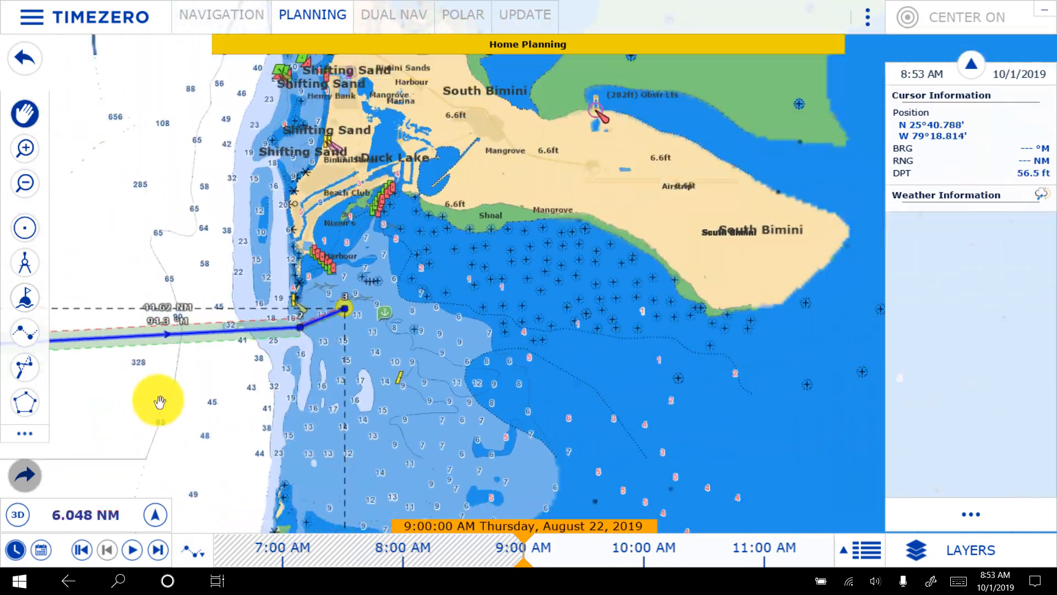
pyautogui.moveTo(159, 402); pyautogui.dragTo(790, 342)
pyautogui.scroll(-4, 524, 326)
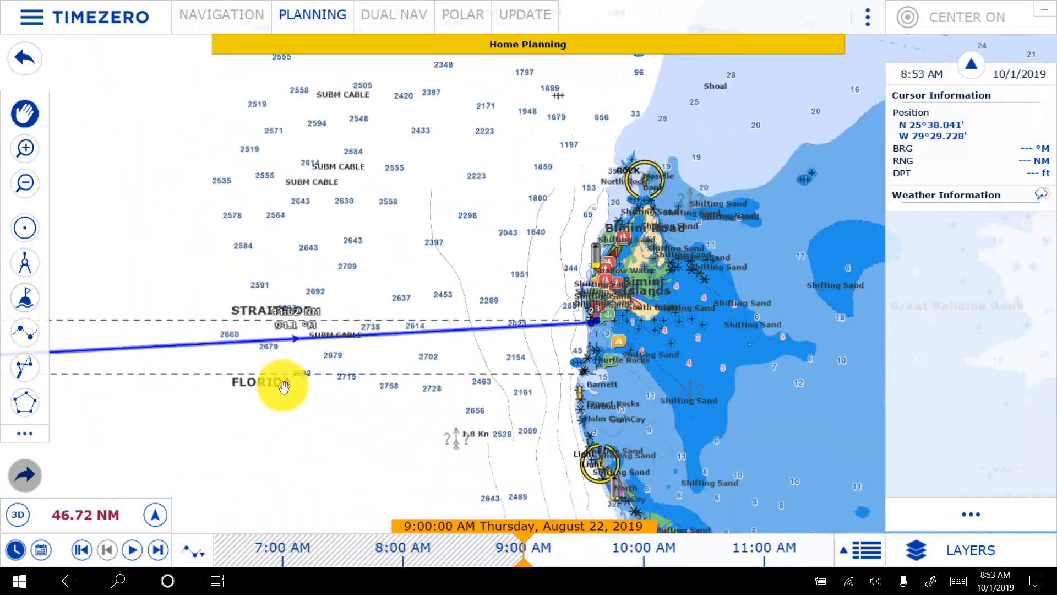
pyautogui.scroll(-1, 207, 396)
pyautogui.moveTo(207, 397); pyautogui.dragTo(720, 346)
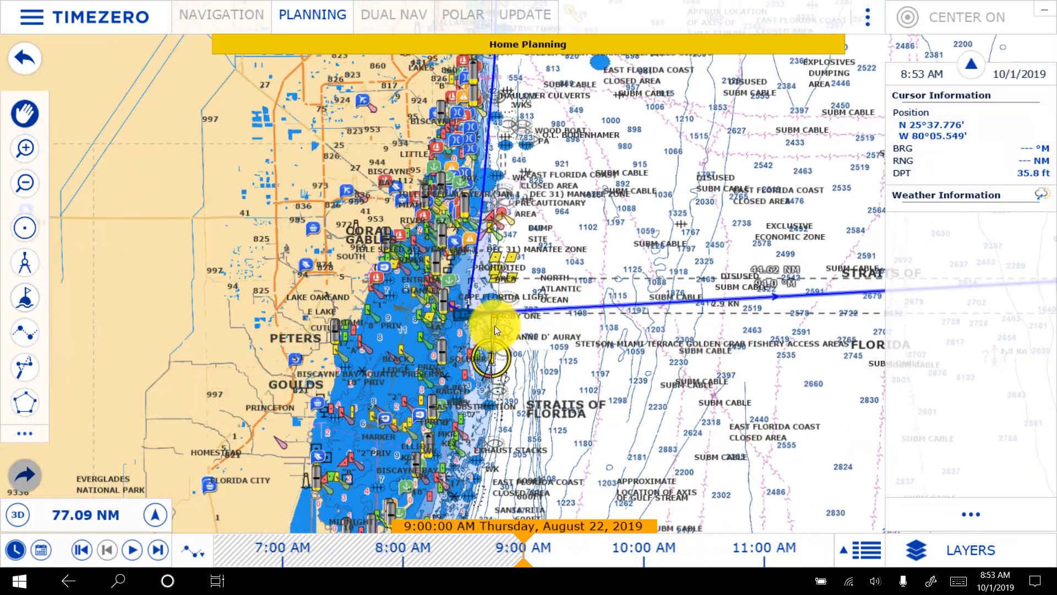
pyautogui.scroll(4, 494, 326)
pyautogui.scroll(1, 291, 242)
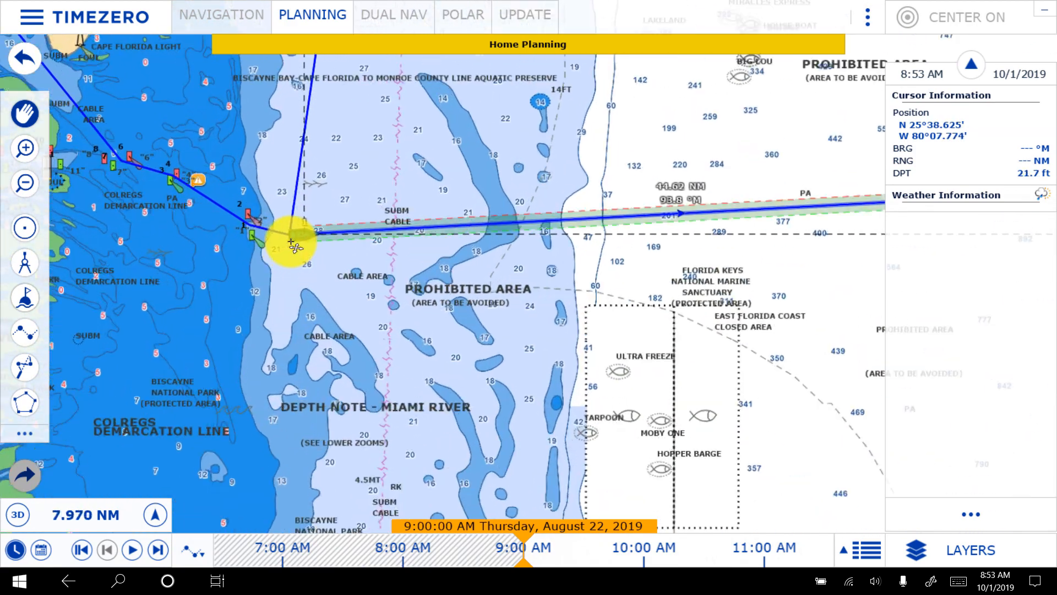
pyautogui.scroll(7, 291, 241)
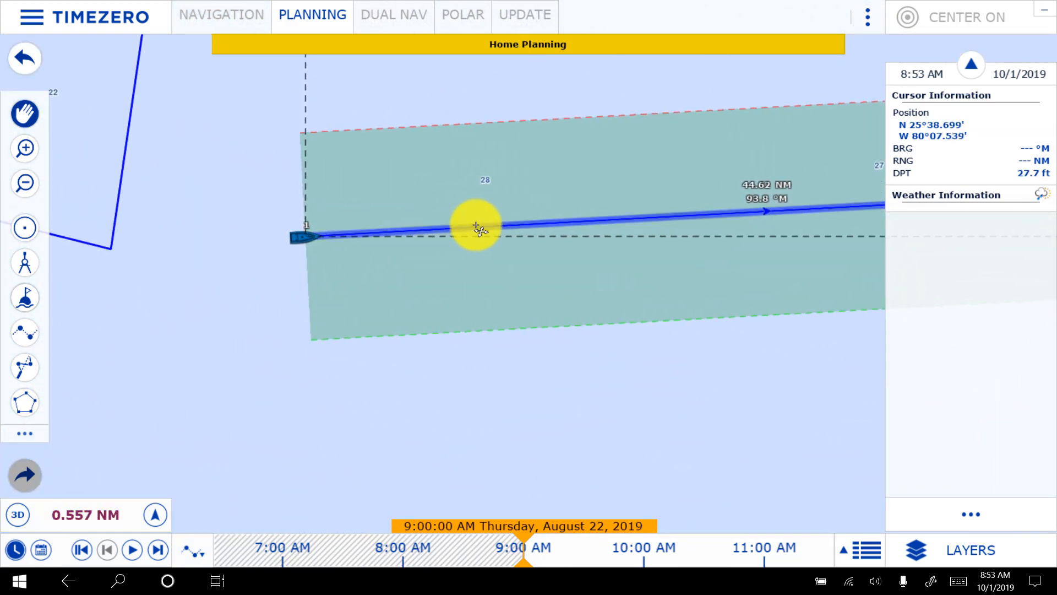
pyautogui.rightClick(477, 226)
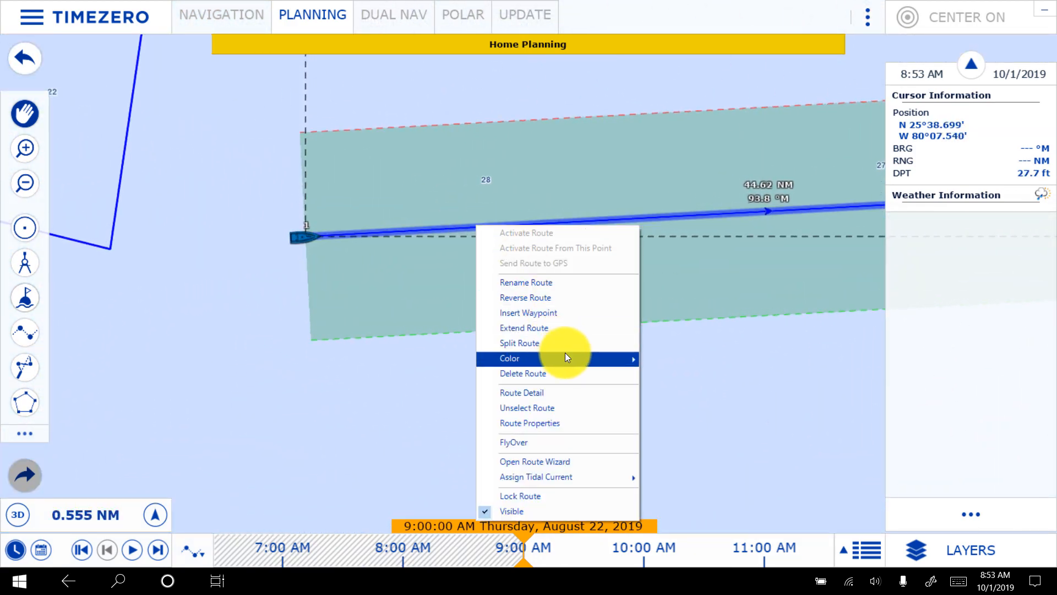
pyautogui.moveTo(565, 353)
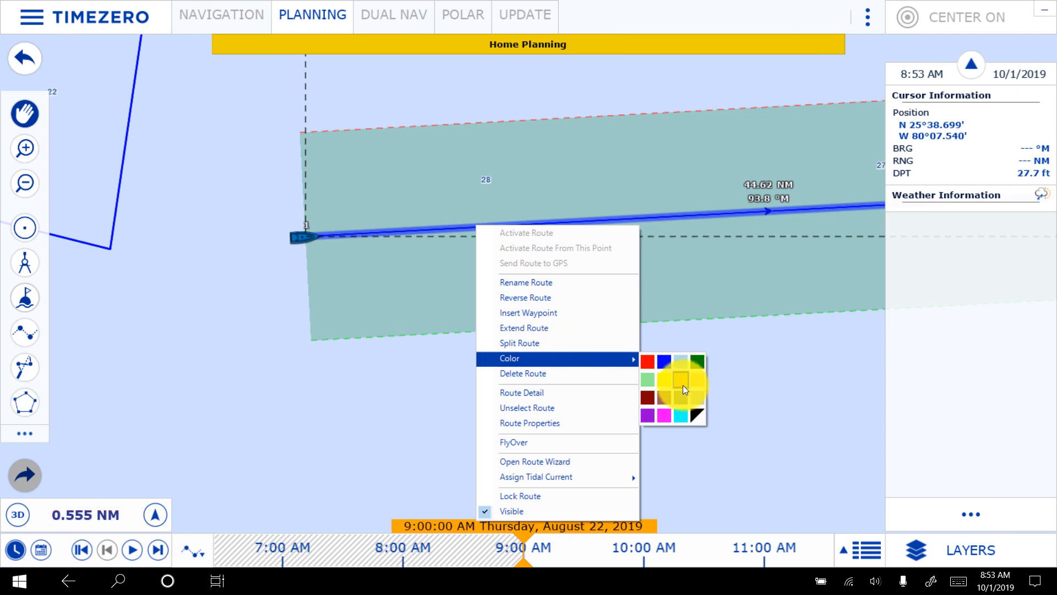
pyautogui.click(664, 416)
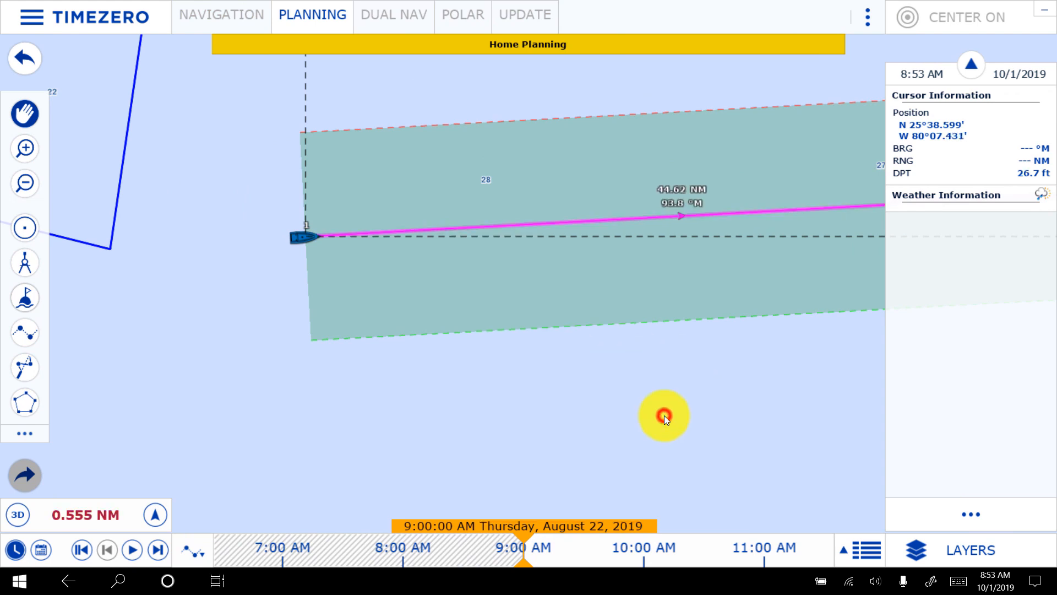
pyautogui.rightClick(301, 280)
pyautogui.click(218, 274)
# - Insert a waypoint in the magenta route about 464 ft east of its starting point
pyautogui.scroll(-3, 243, 305)
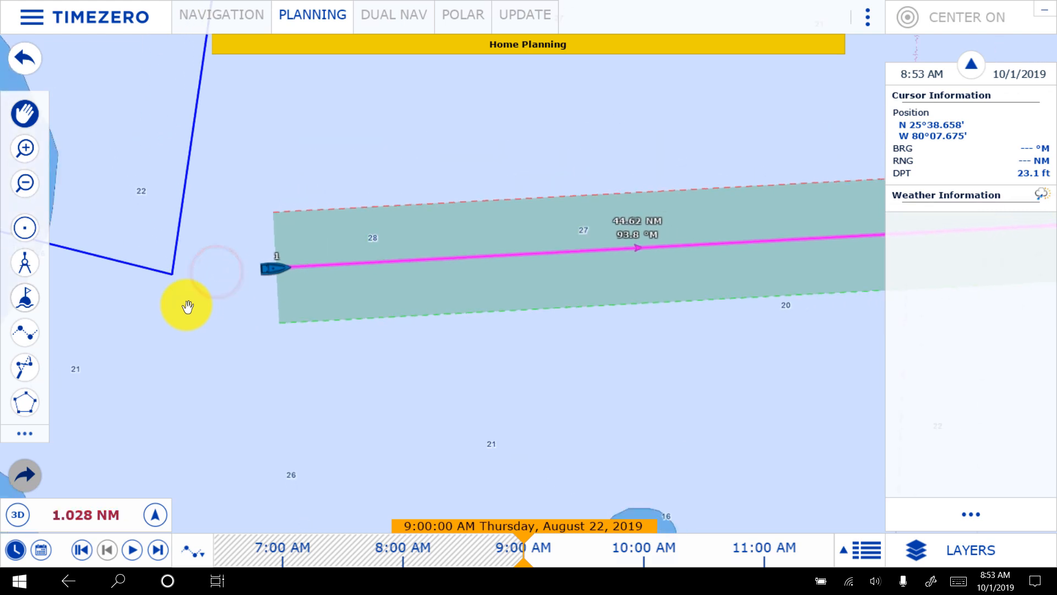
pyautogui.moveTo(143, 313); pyautogui.dragTo(525, 432)
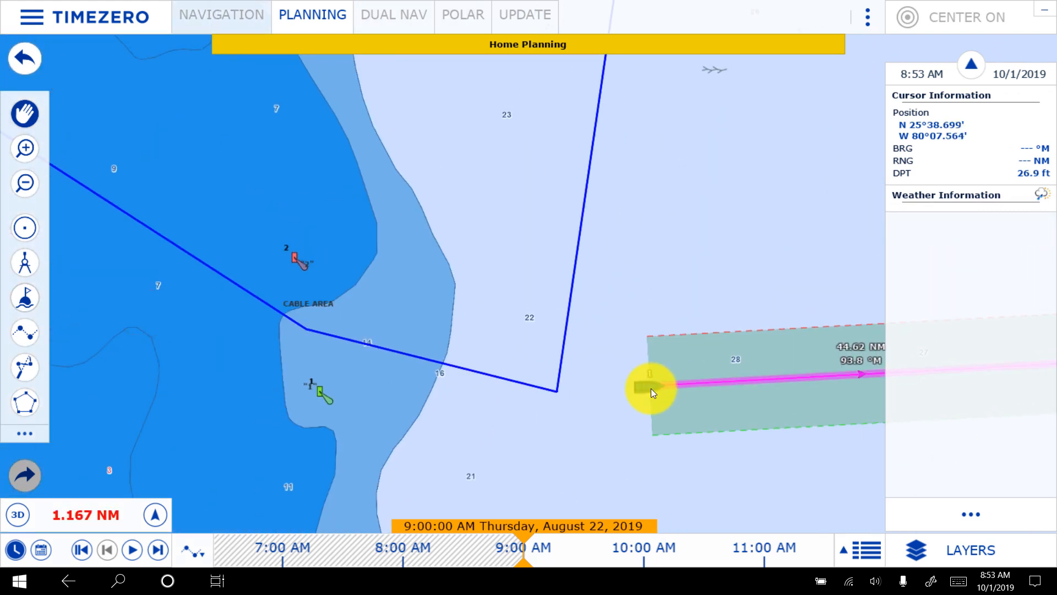
pyautogui.rightClick(709, 381)
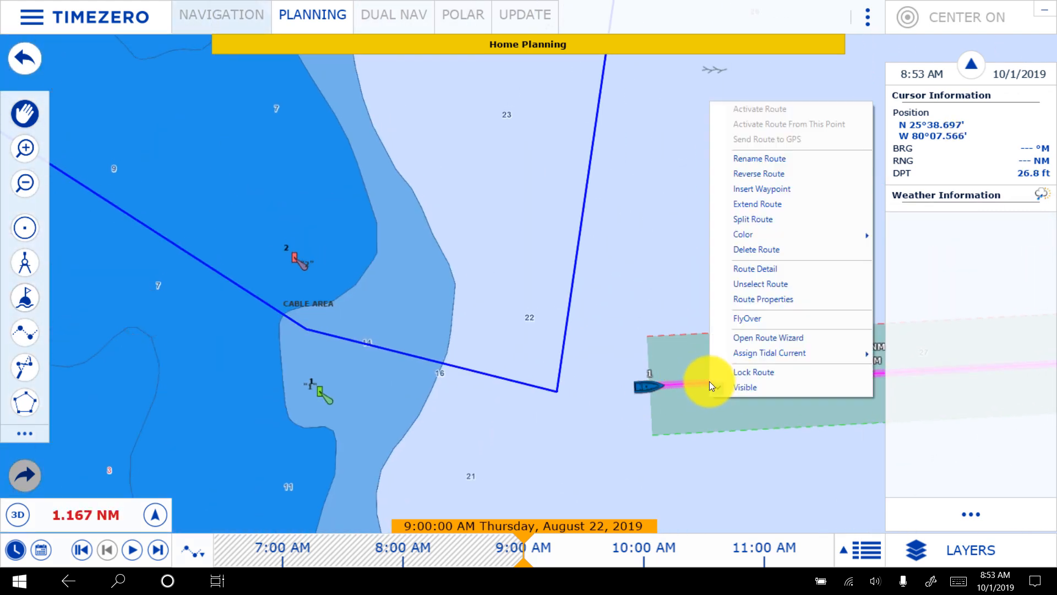
pyautogui.click(797, 187)
pyautogui.moveTo(704, 379); pyautogui.dragTo(716, 400)
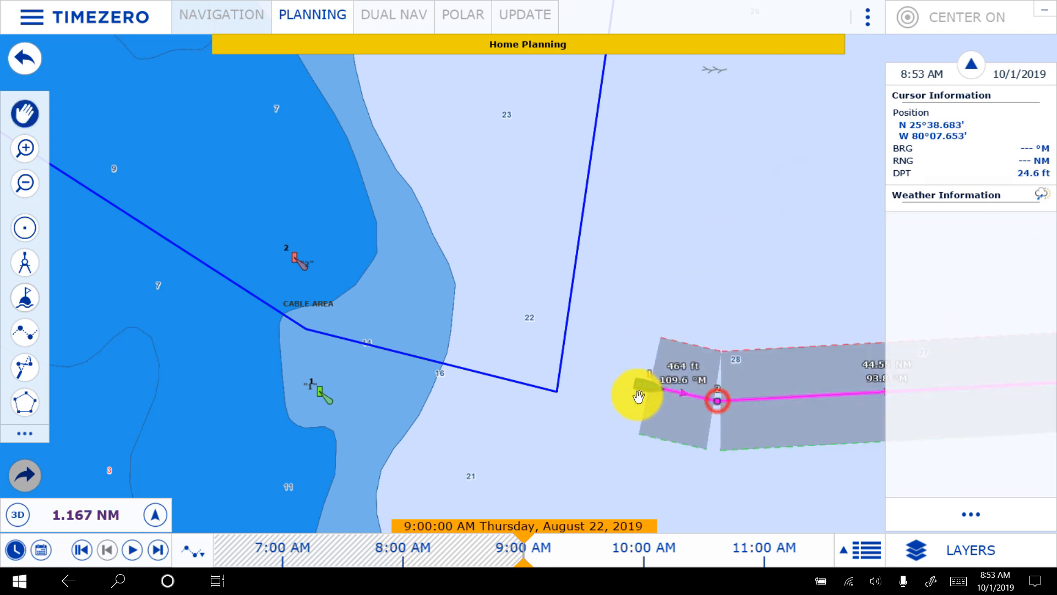
# - Move the magenta route's starting point to the anchorage boundary west of Cape Florida
pyautogui.moveTo(652, 384); pyautogui.dragTo(51, 169)
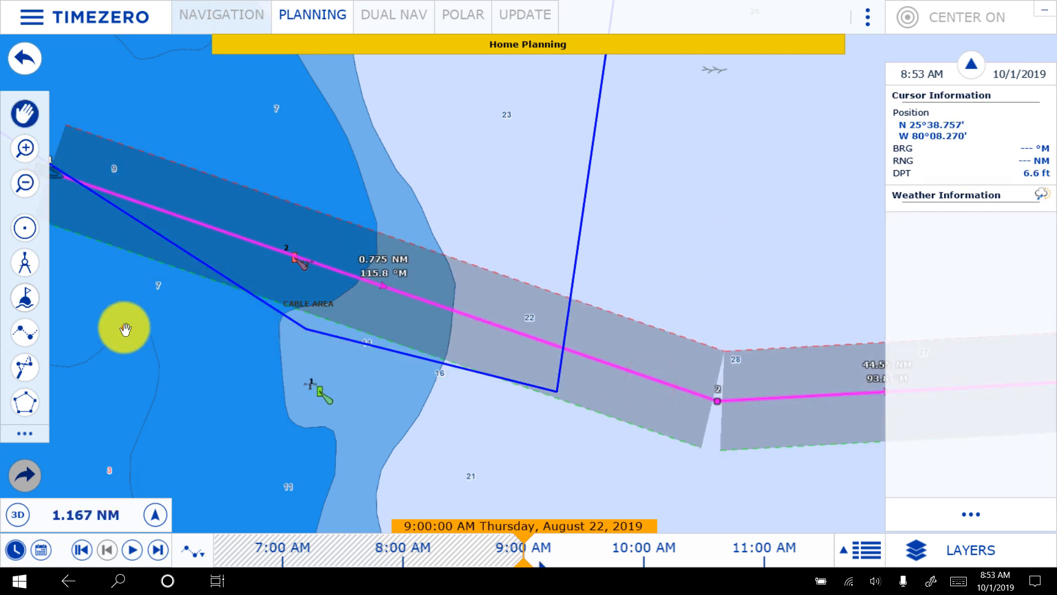
pyautogui.moveTo(126, 329); pyautogui.dragTo(590, 484)
pyautogui.scroll(-8, 368, 387)
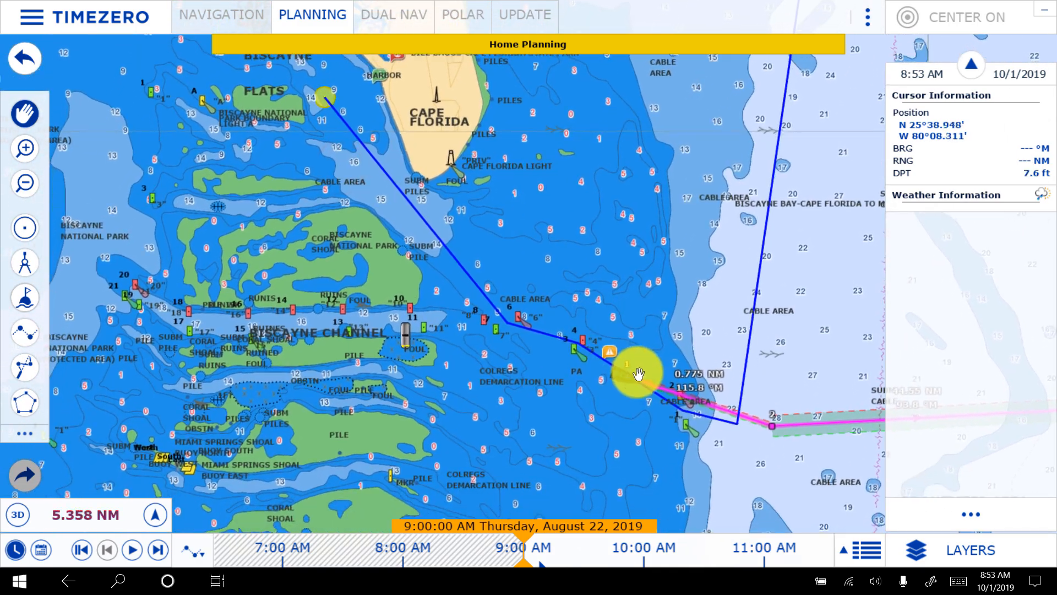
pyautogui.moveTo(621, 376)
pyautogui.mouseDown()
pyautogui.moveTo(230, 138)
pyautogui.moveTo(320, 112)
pyautogui.mouseUp()
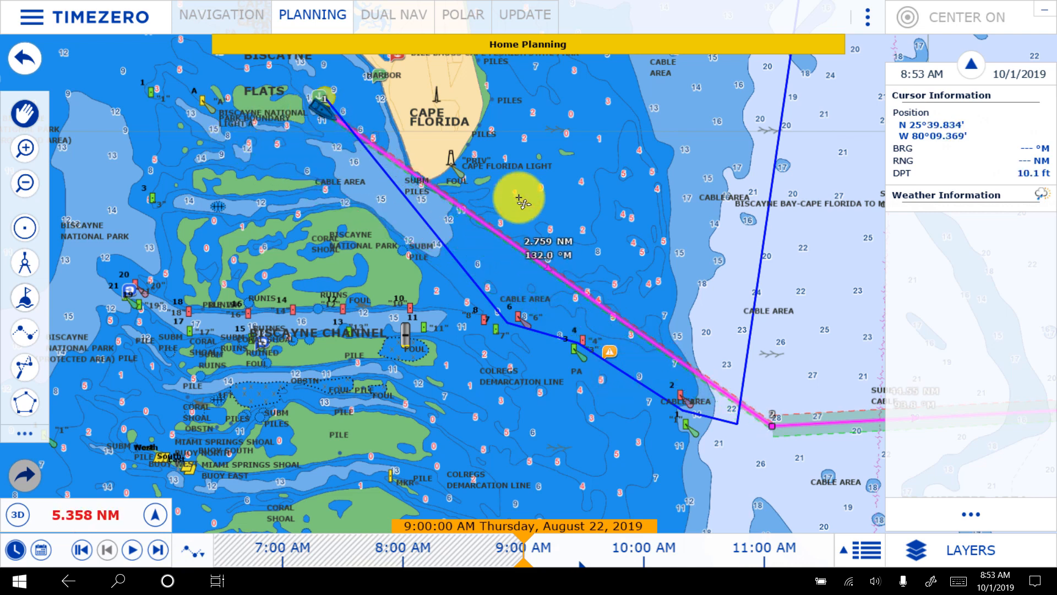
# - Insert two waypoints in the magenta route's first leg, one beside channel marker 7 and one beside marker 3
pyautogui.rightClick(507, 242)
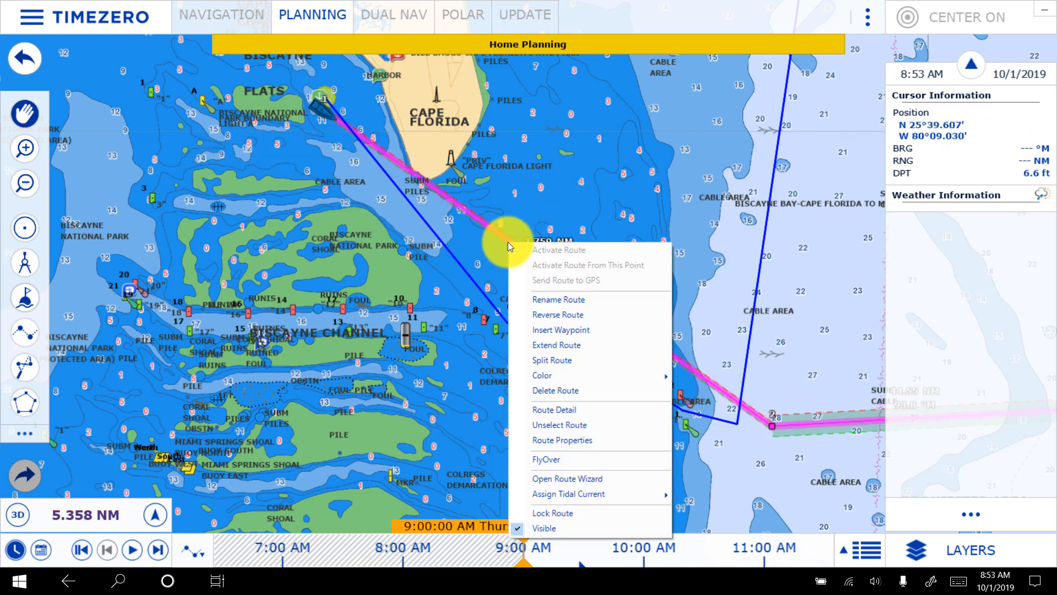
pyautogui.click(566, 326)
pyautogui.moveTo(566, 325); pyautogui.dragTo(496, 328)
pyautogui.rightClick(581, 359)
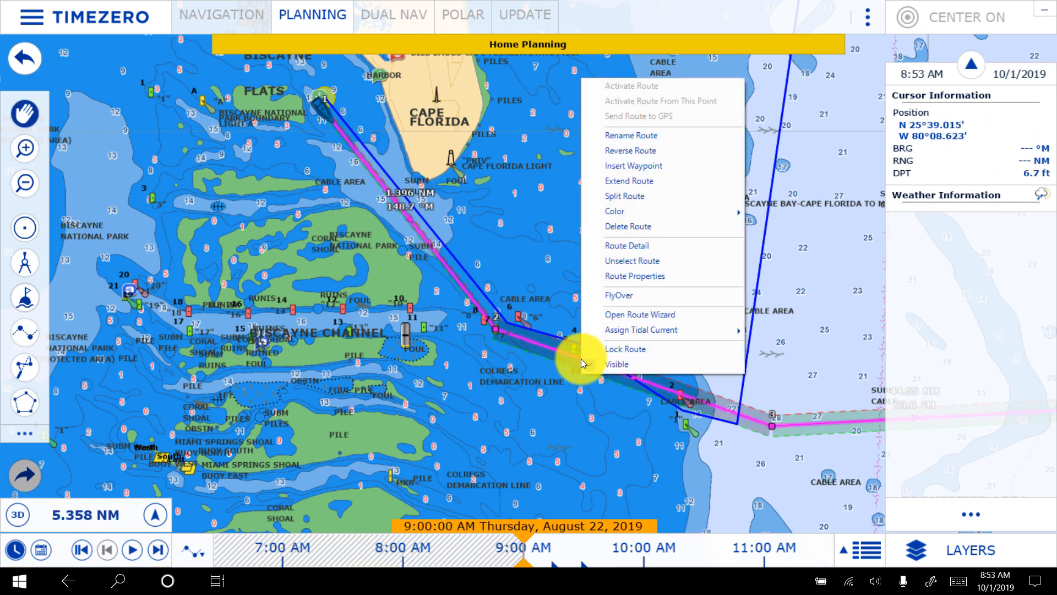
pyautogui.click(654, 166)
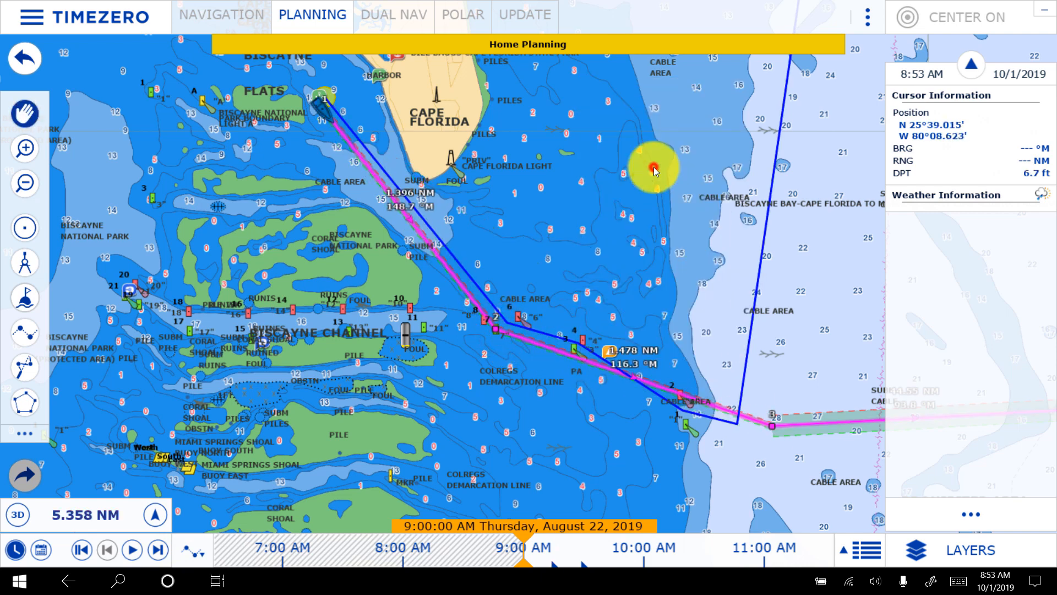
pyautogui.click(577, 347)
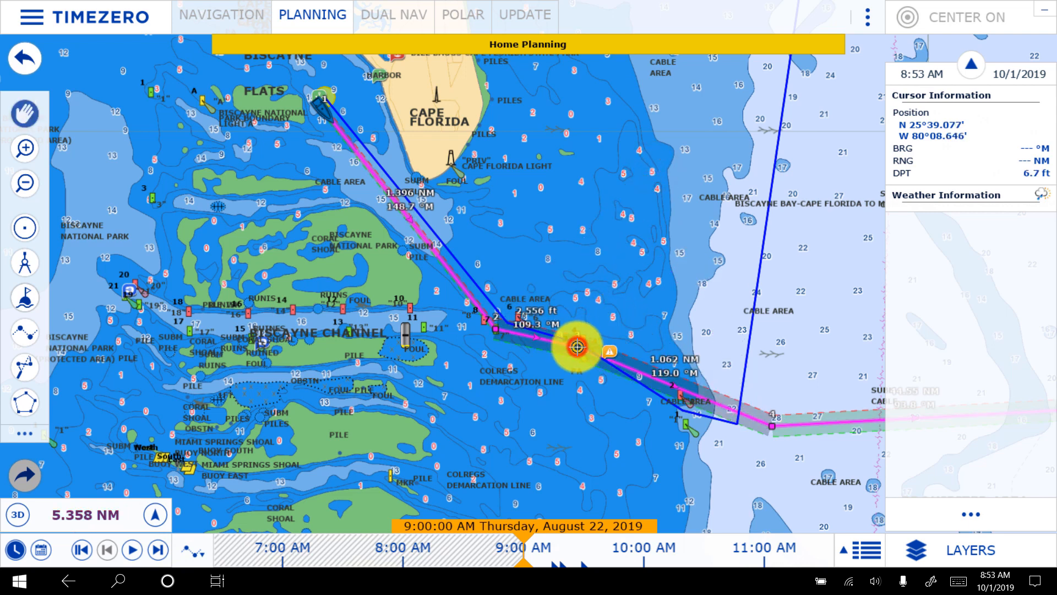
# - Move the magenta route's fourth waypoint to just south of the blue route's offshore corner and nudge the third waypoint between channel markers 3 and 4
pyautogui.rightClick(708, 388)
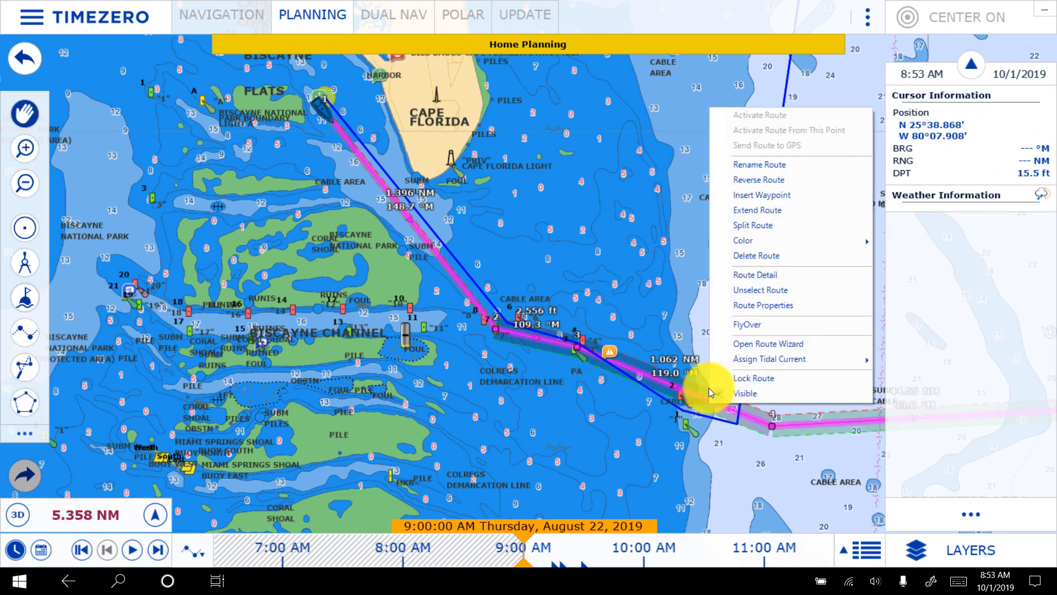
pyautogui.click(735, 446)
pyautogui.moveTo(774, 426); pyautogui.dragTo(733, 438)
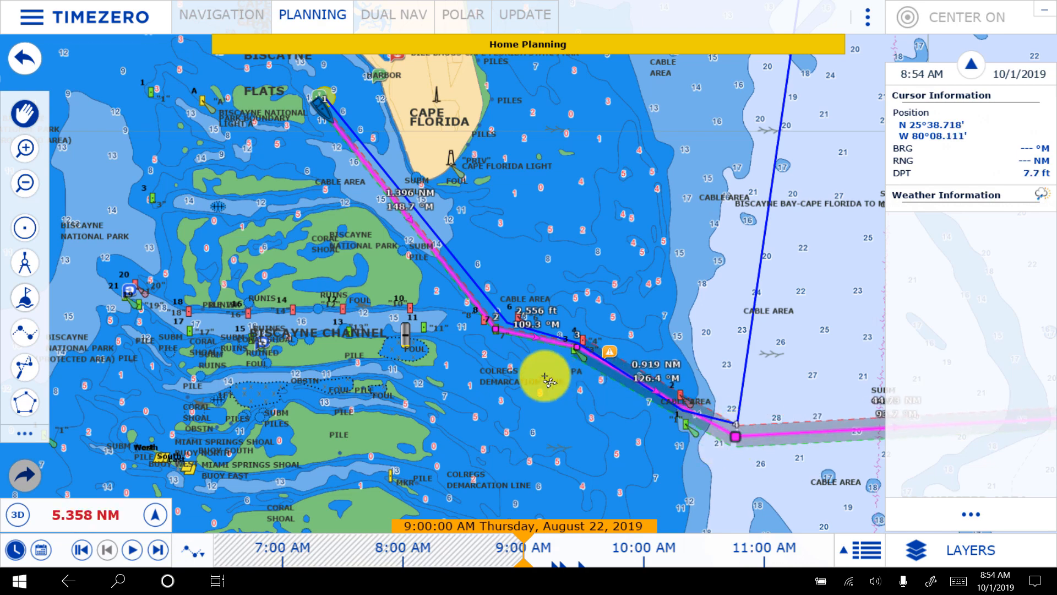
pyautogui.scroll(5, 567, 406)
pyautogui.moveTo(571, 197); pyautogui.dragTo(440, 484)
pyautogui.moveTo(510, 292)
pyautogui.mouseDown()
pyautogui.moveTo(512, 267)
pyautogui.moveTo(509, 278)
pyautogui.mouseUp()
# - Move the magenta route's second waypoint east of channel marker 7, just below the blue route's bend
pyautogui.moveTo(767, 286); pyautogui.dragTo(563, 95)
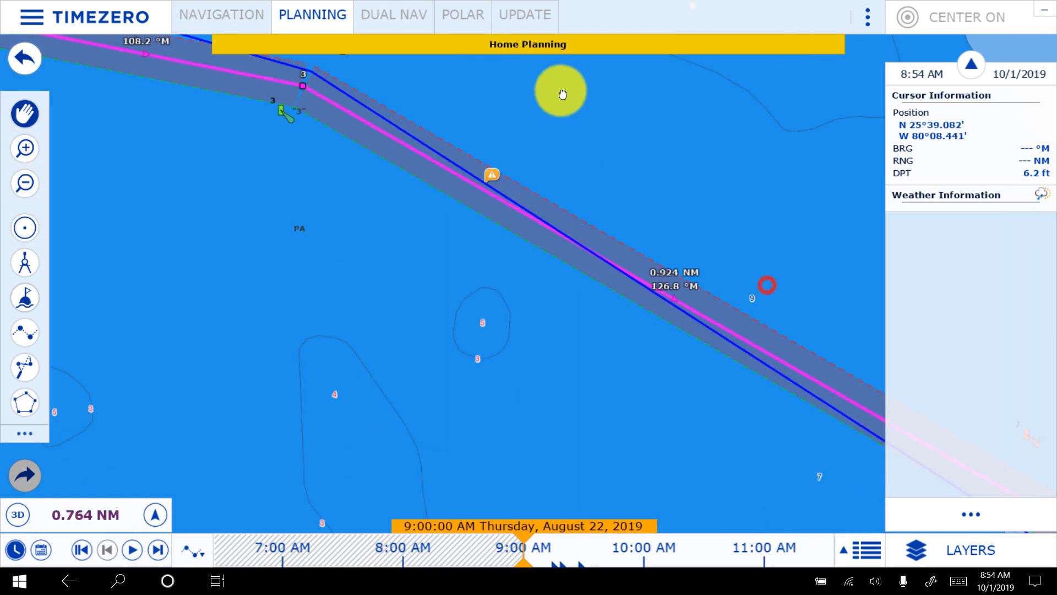
pyautogui.moveTo(769, 260); pyautogui.dragTo(619, 234)
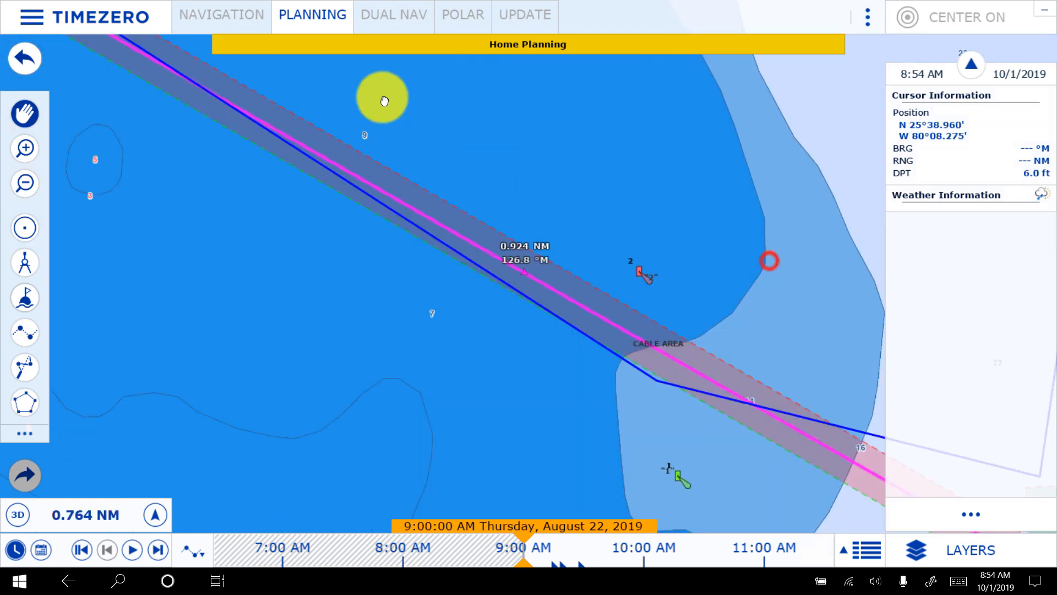
pyautogui.rightClick(742, 322)
pyautogui.click(736, 236)
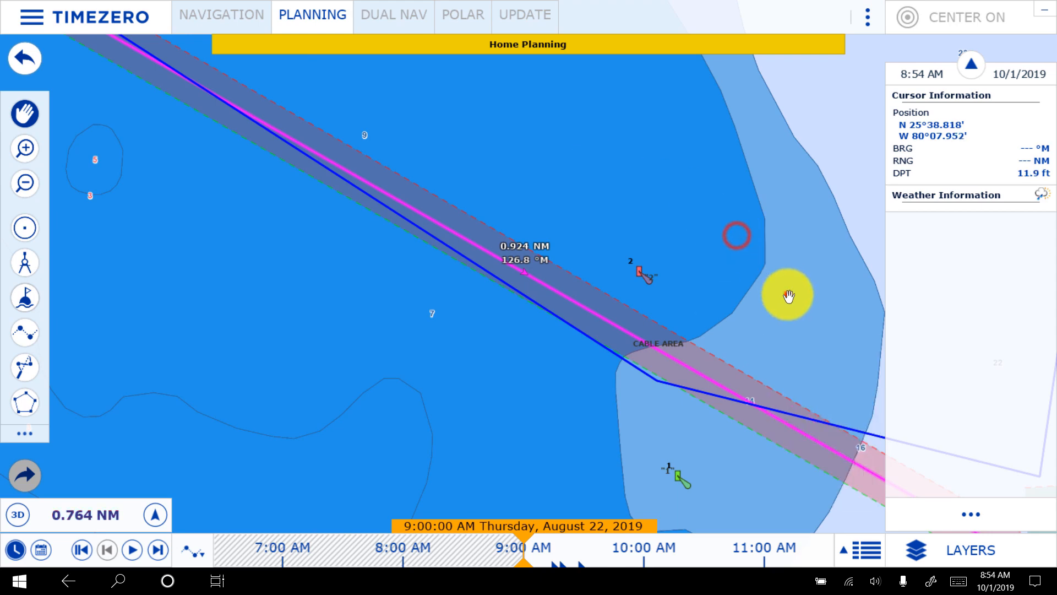
pyautogui.moveTo(789, 296)
pyautogui.mouseDown()
pyautogui.moveTo(642, 158)
pyautogui.moveTo(578, 136)
pyautogui.mouseUp()
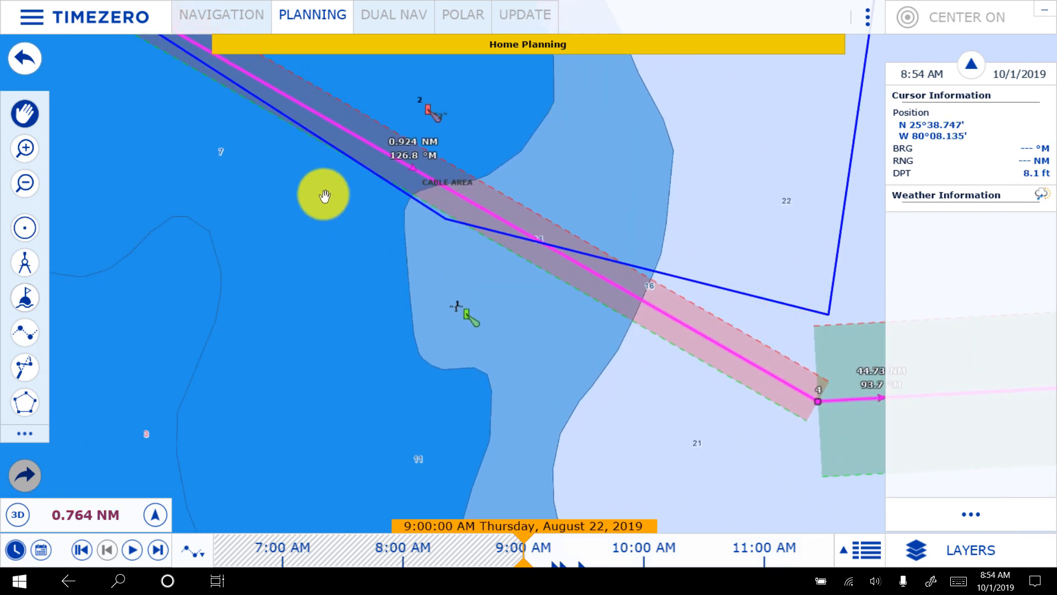
pyautogui.moveTo(303, 186); pyautogui.dragTo(918, 564)
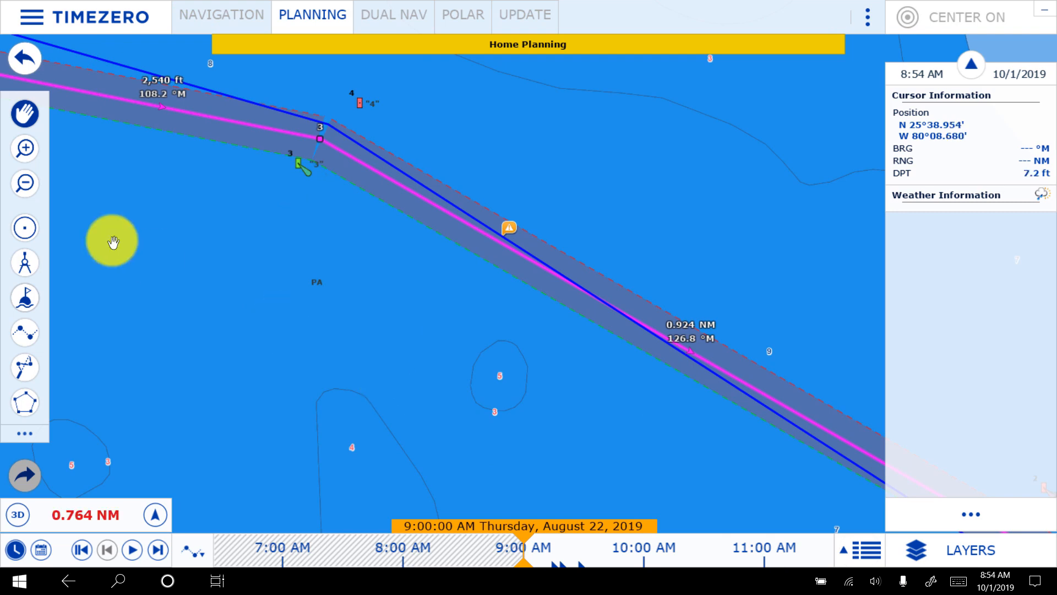
pyautogui.moveTo(176, 227); pyautogui.dragTo(824, 434)
pyautogui.moveTo(445, 273); pyautogui.dragTo(431, 444)
pyautogui.click(473, 410)
pyautogui.moveTo(477, 406)
pyautogui.mouseDown()
pyautogui.moveTo(500, 337)
pyautogui.moveTo(551, 380)
pyautogui.mouseUp()
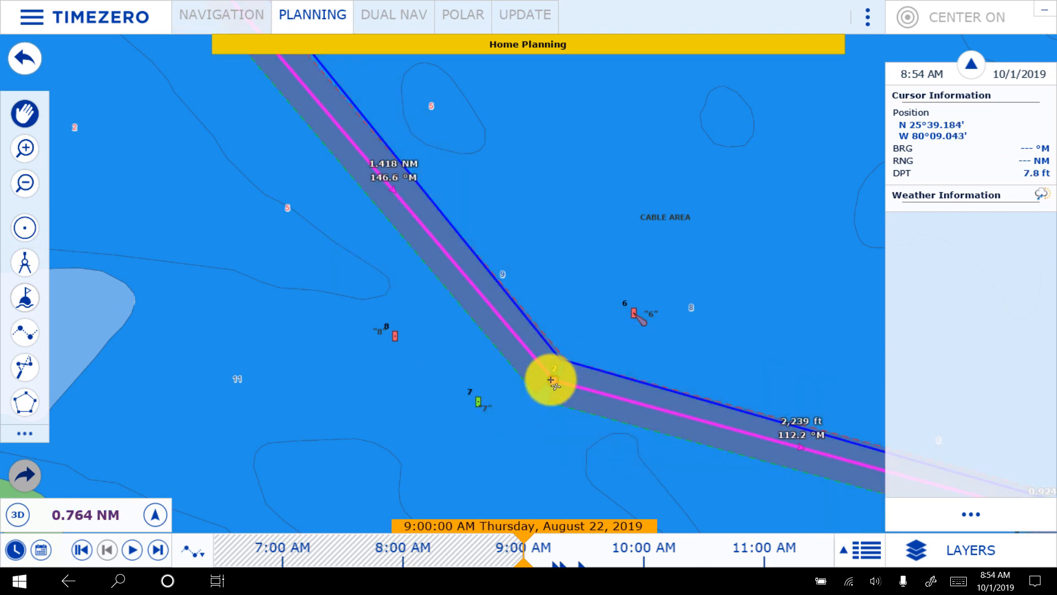
# - Move the magenta route's starting point east to just outside the circular anchorage boundary's southeast edge, beside the blue route
pyautogui.moveTo(286, 197); pyautogui.dragTo(618, 493)
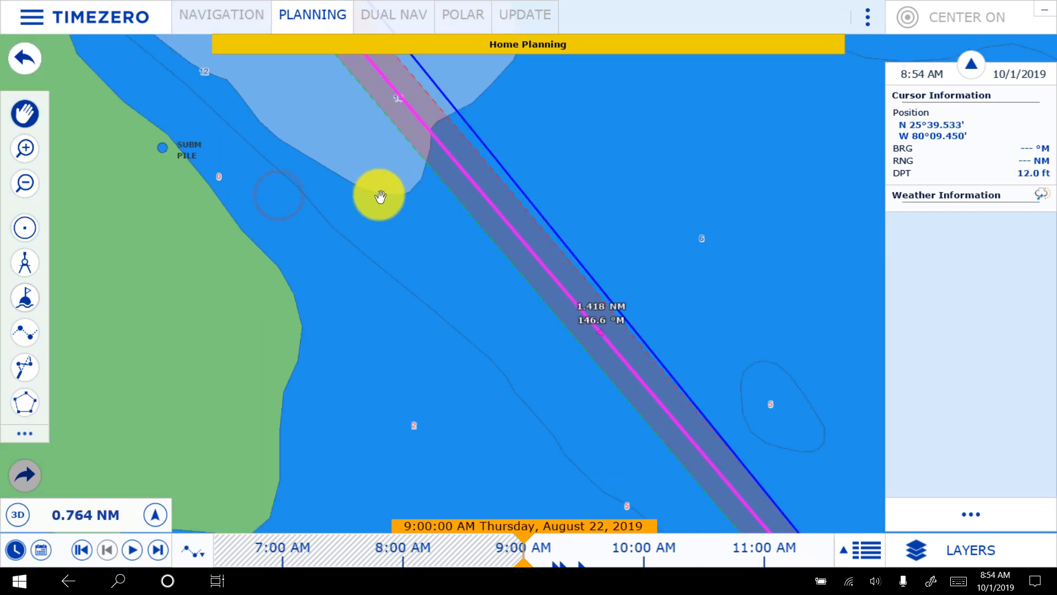
pyautogui.moveTo(378, 195); pyautogui.dragTo(662, 571)
pyautogui.moveTo(348, 297); pyautogui.dragTo(625, 576)
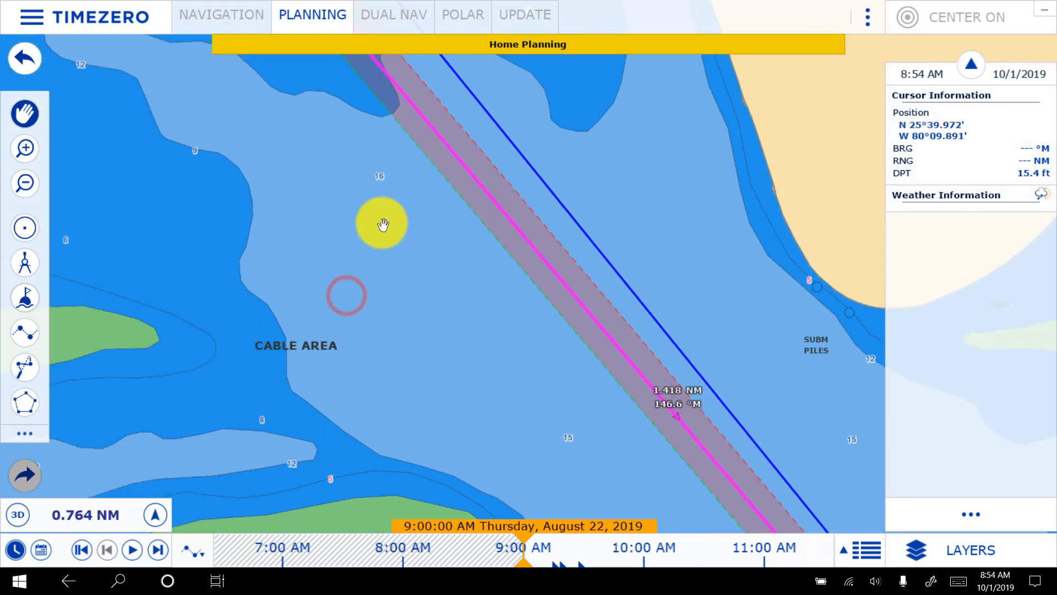
pyautogui.moveTo(378, 224); pyautogui.dragTo(661, 567)
pyautogui.moveTo(476, 348); pyautogui.dragTo(434, 491)
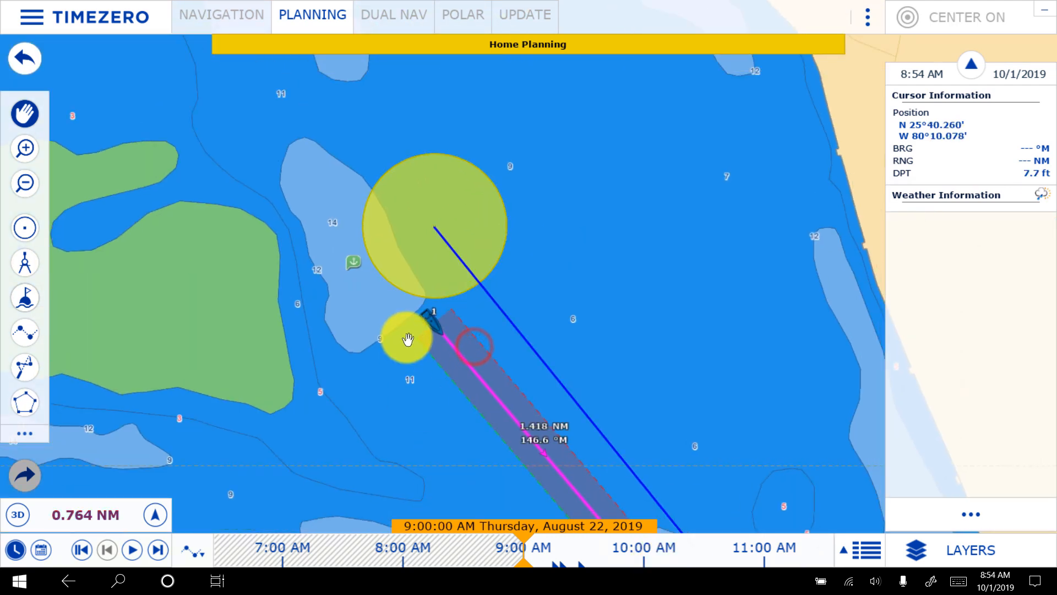
pyautogui.moveTo(428, 317); pyautogui.dragTo(478, 304)
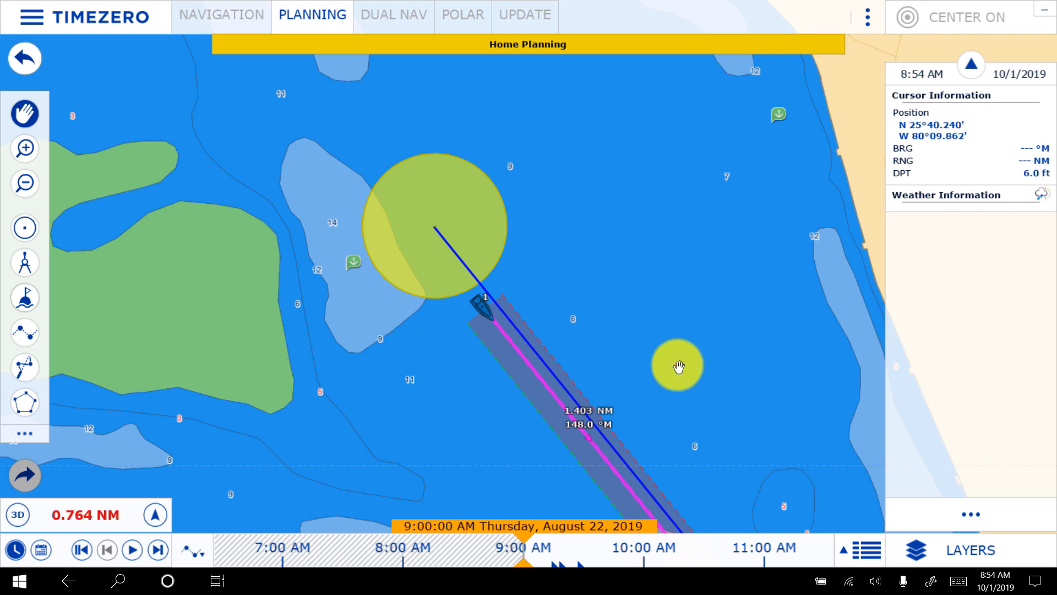
# - Examine the magenta route from its starting point through the marked channel to its fourth waypoint and the offshore waters beyond
pyautogui.moveTo(678, 365); pyautogui.dragTo(484, 31)
pyautogui.moveTo(695, 308); pyautogui.dragTo(456, 30)
pyautogui.moveTo(615, 265); pyautogui.dragTo(377, 5)
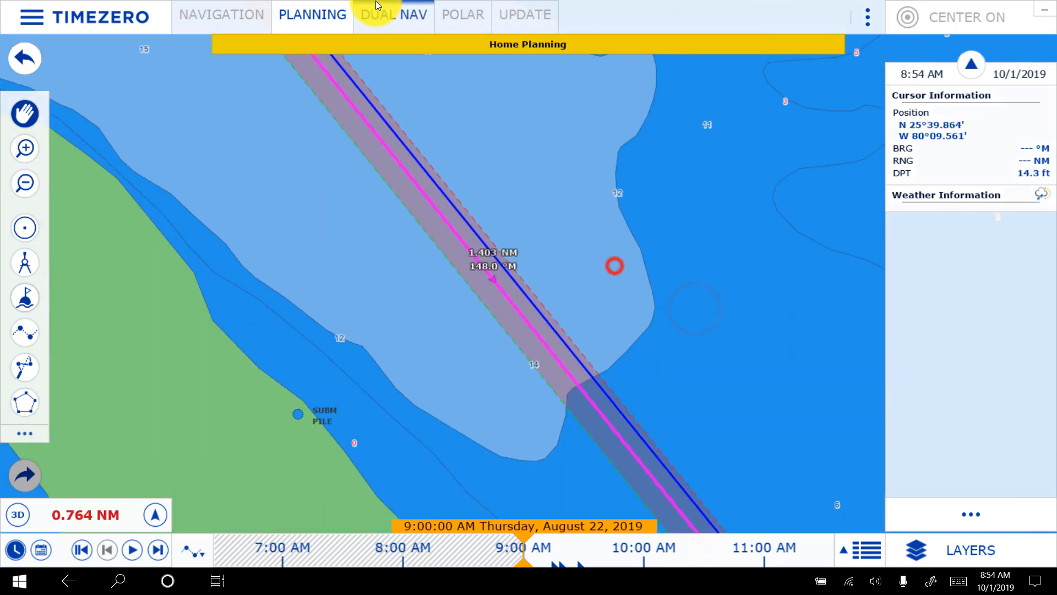
pyautogui.moveTo(606, 305); pyautogui.dragTo(366, 55)
pyautogui.moveTo(627, 358); pyautogui.dragTo(576, 258)
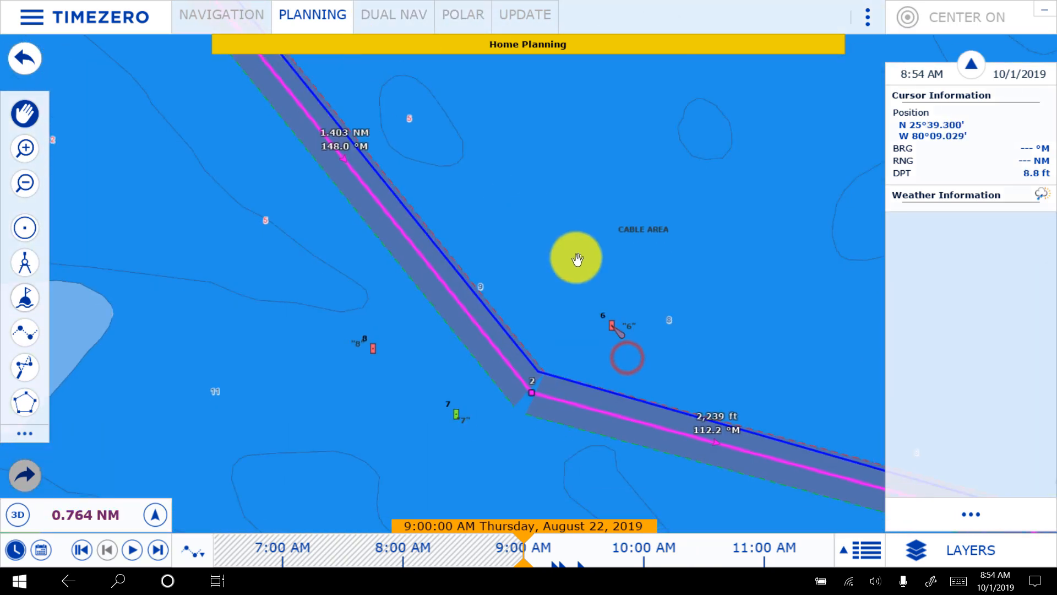
pyautogui.rightClick(738, 384)
pyautogui.click(626, 257)
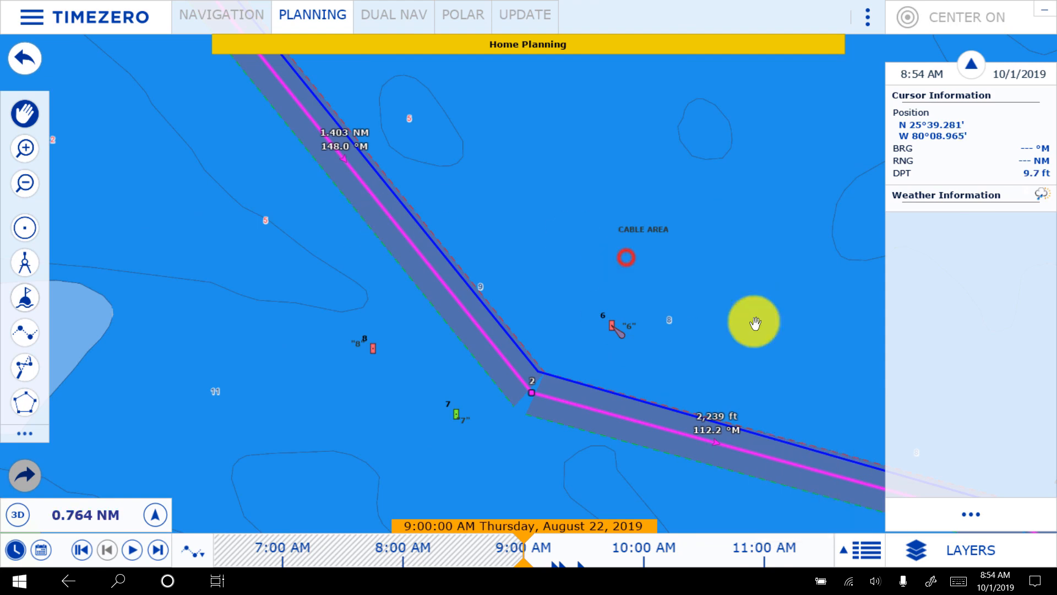
pyautogui.moveTo(826, 373); pyautogui.dragTo(360, 178)
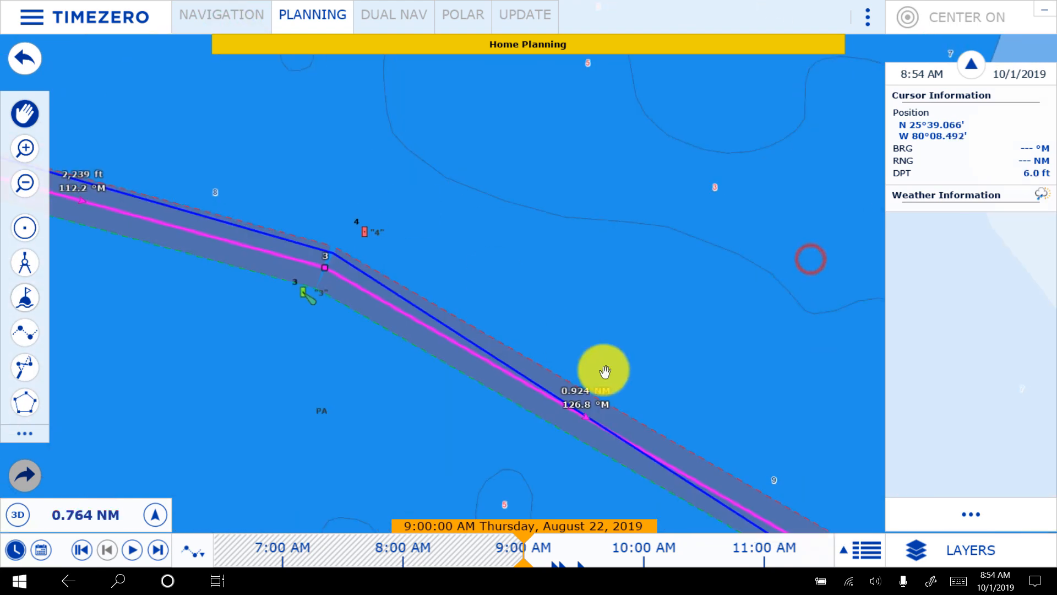
pyautogui.moveTo(778, 444); pyautogui.dragTo(417, 245)
pyautogui.moveTo(777, 385); pyautogui.dragTo(368, 149)
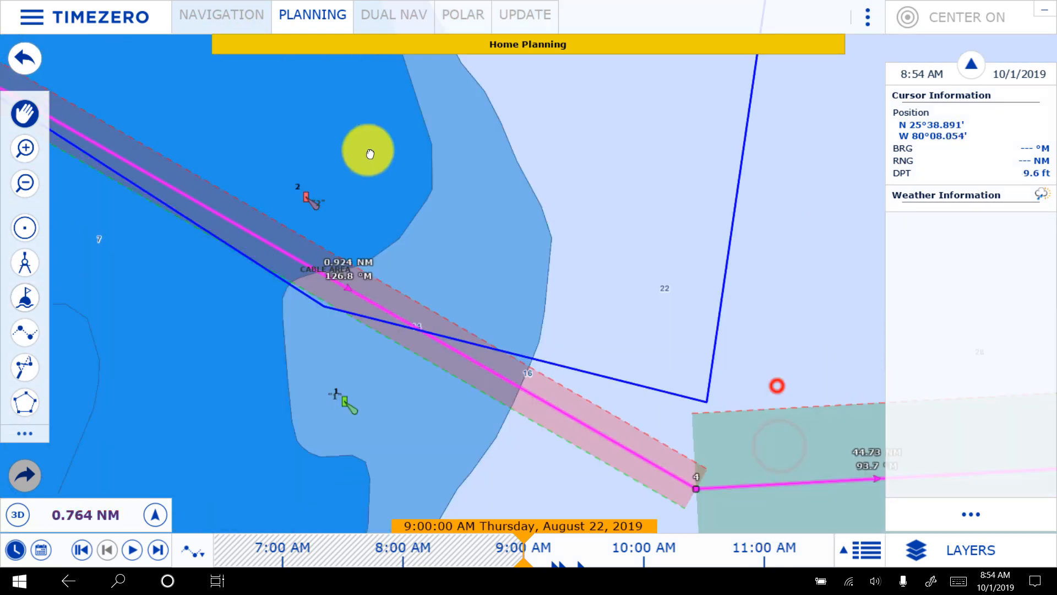
pyautogui.moveTo(715, 255); pyautogui.dragTo(500, 137)
pyautogui.scroll(-3, 503, 138)
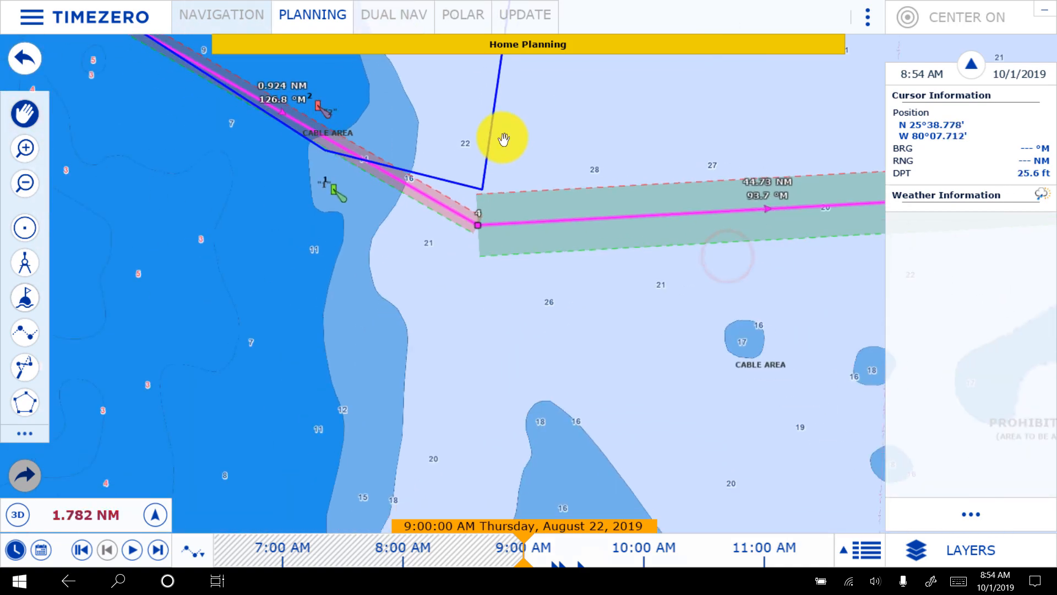
pyautogui.scroll(-4, 503, 137)
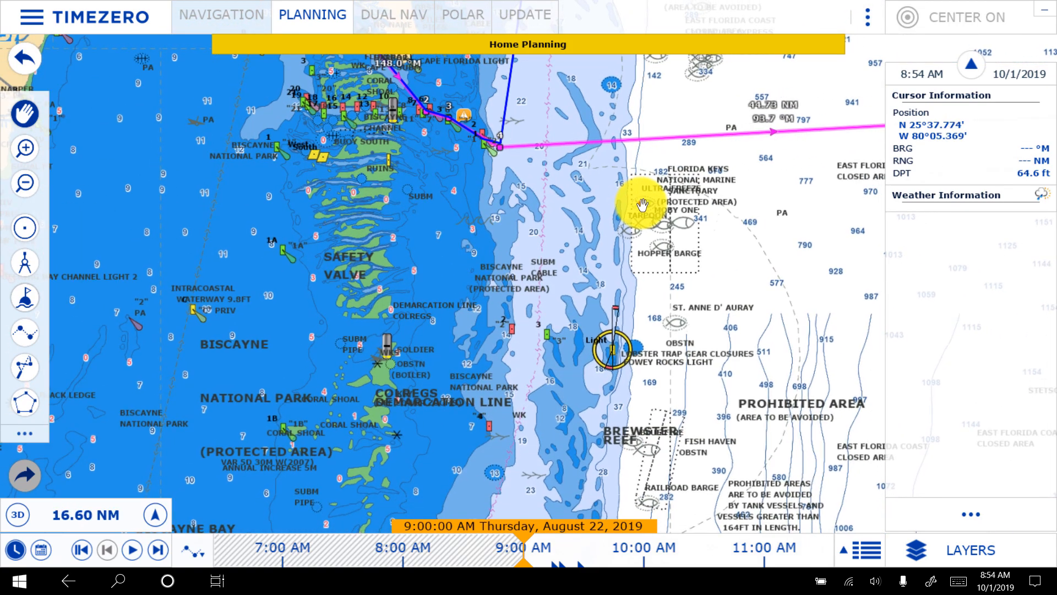
pyautogui.click(640, 204)
# - Open the magenta route's details and set its departure time to 4:00:00 AM on 8/22/2019
pyautogui.moveTo(749, 171); pyautogui.dragTo(566, 279)
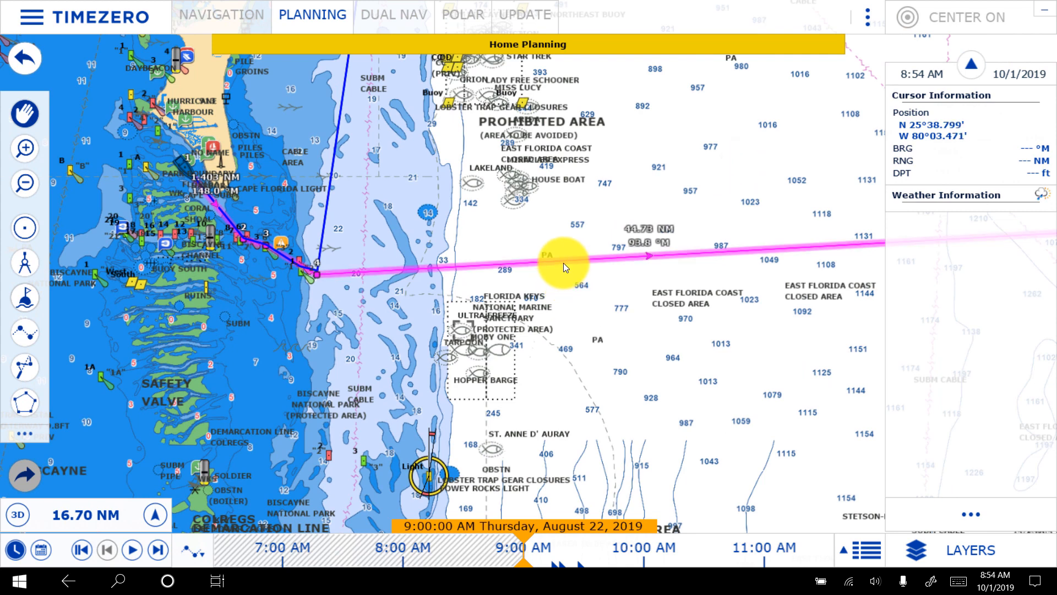
pyautogui.rightClick(563, 263)
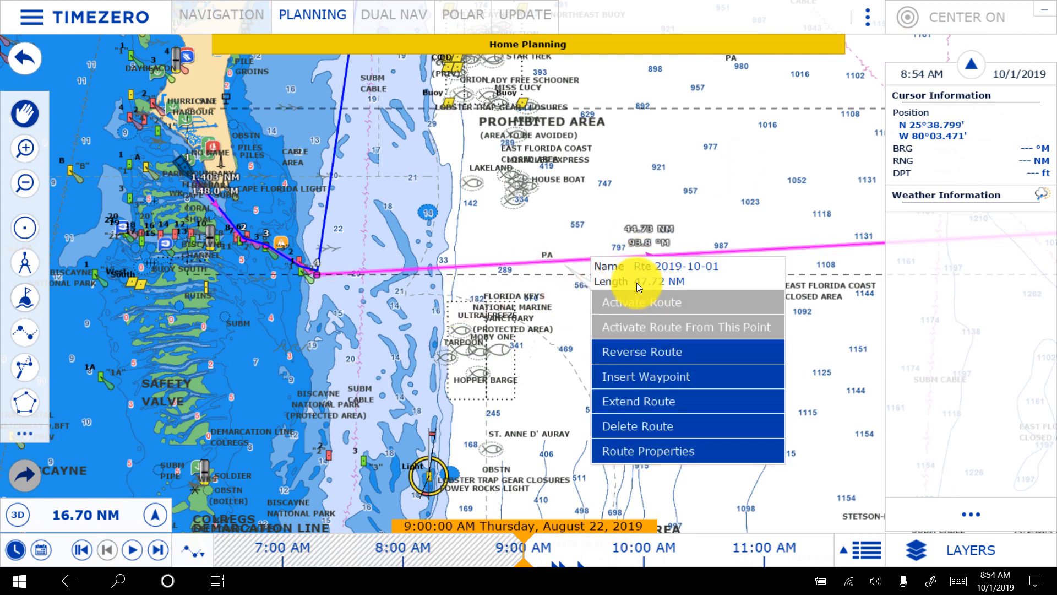
pyautogui.click(864, 547)
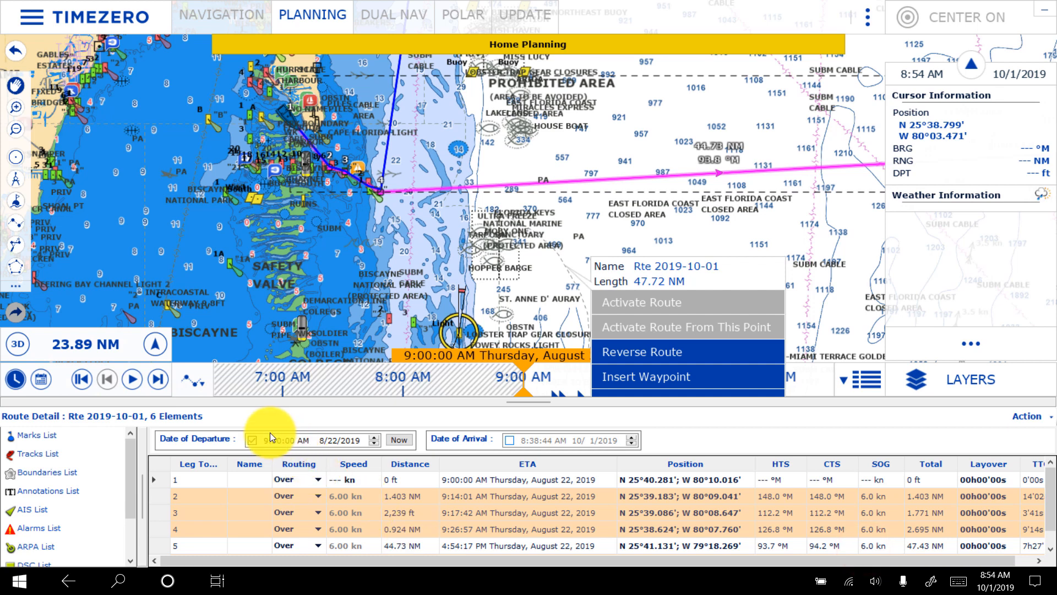
pyautogui.click(264, 441)
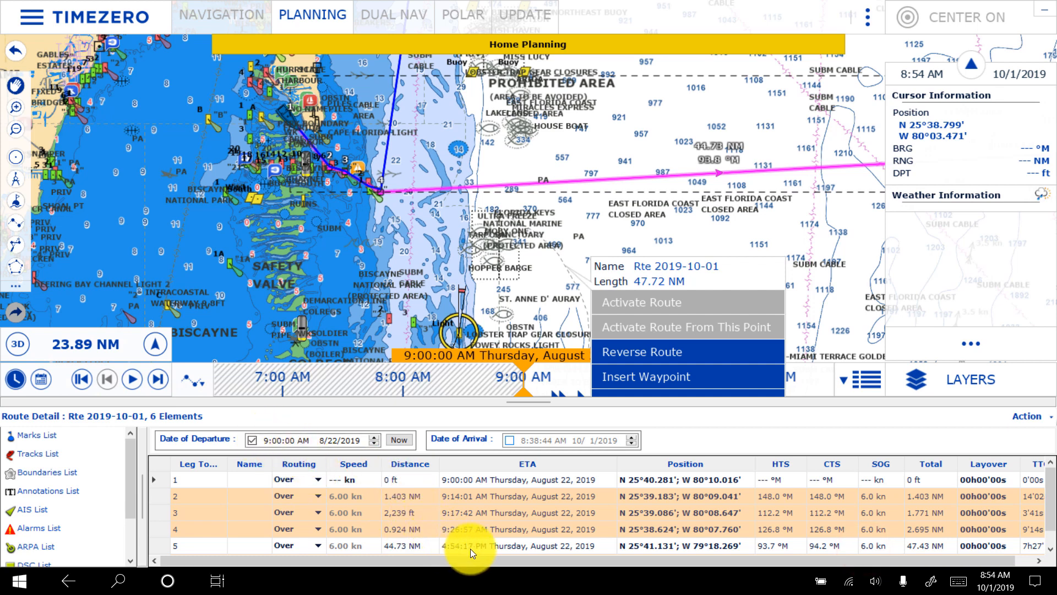
pyautogui.click(266, 441)
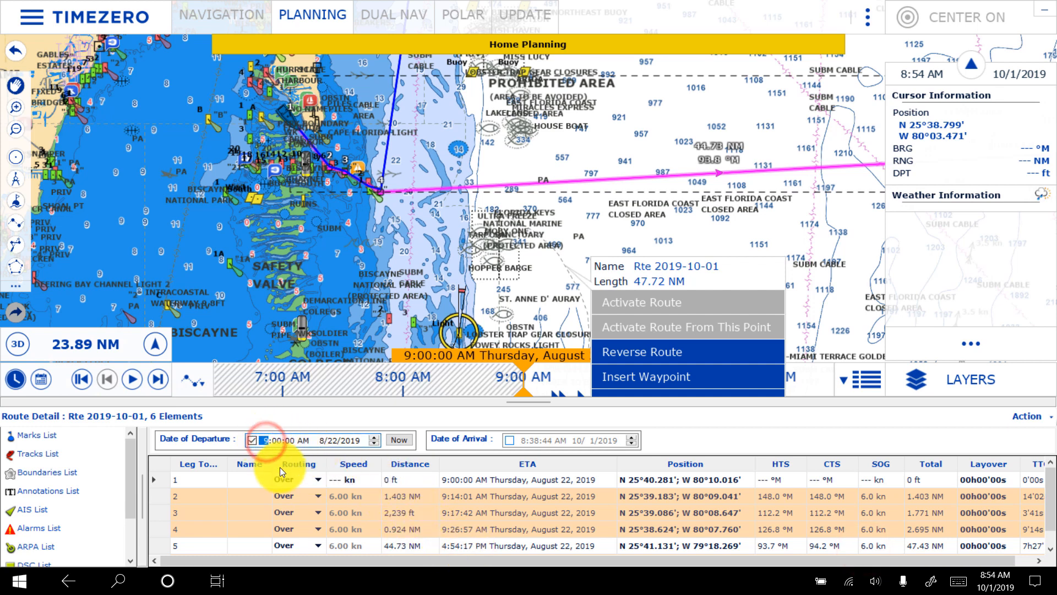
pyautogui.press('Tab')
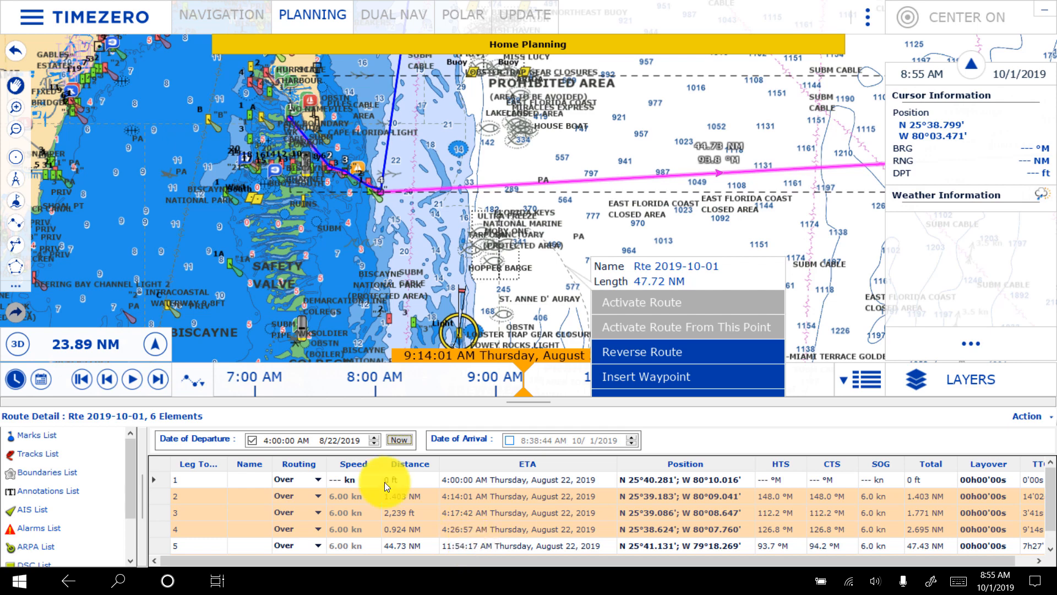
pyautogui.click(772, 221)
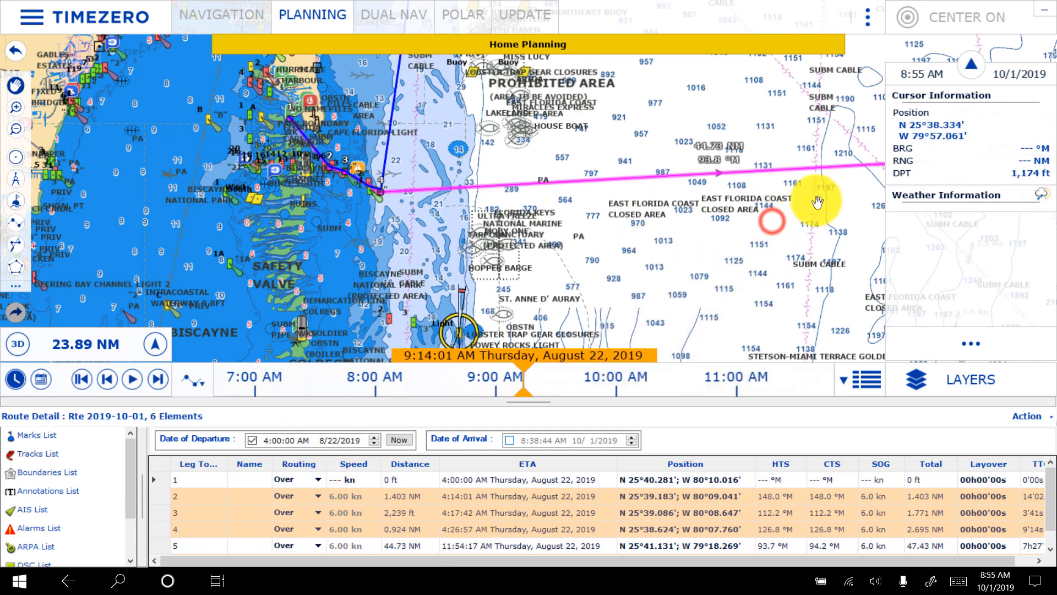
# - Examine the magenta crossing to its final waypoint near Round Rock, the cays to the south, and the wider waters toward Nassau
pyautogui.moveTo(814, 199); pyautogui.dragTo(431, 236)
pyautogui.moveTo(727, 255); pyautogui.dragTo(202, 222)
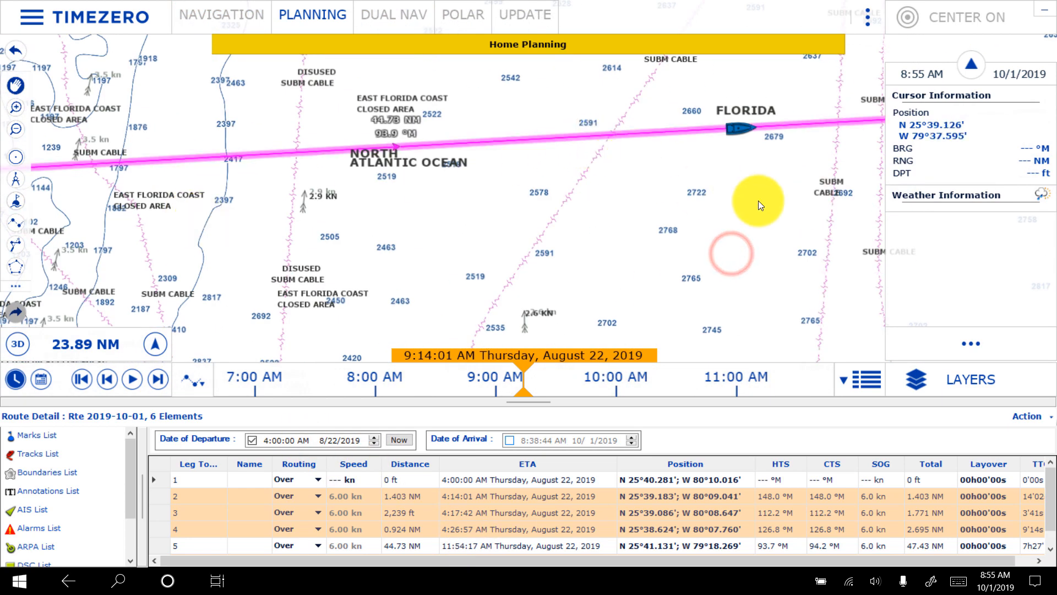
pyautogui.moveTo(757, 197); pyautogui.dragTo(259, 202)
pyautogui.moveTo(739, 183); pyautogui.dragTo(243, 318)
pyautogui.scroll(5, 450, 254)
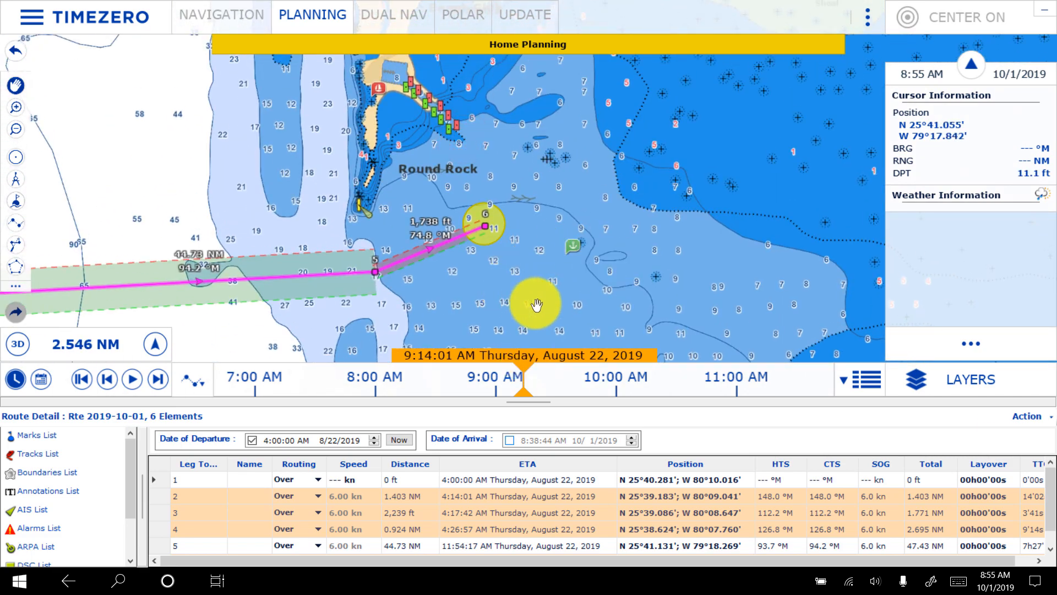
pyautogui.moveTo(537, 305); pyautogui.dragTo(564, 110)
pyautogui.scroll(-3, 564, 110)
pyautogui.moveTo(567, 223); pyautogui.dragTo(536, 91)
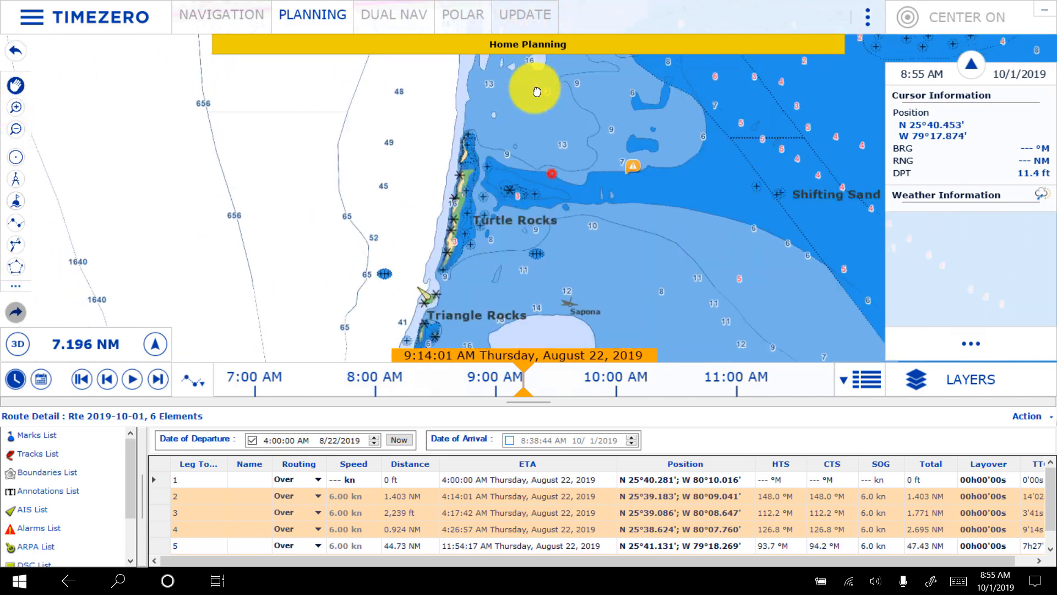
pyautogui.moveTo(510, 255); pyautogui.dragTo(472, 59)
pyautogui.scroll(-1, 476, 171)
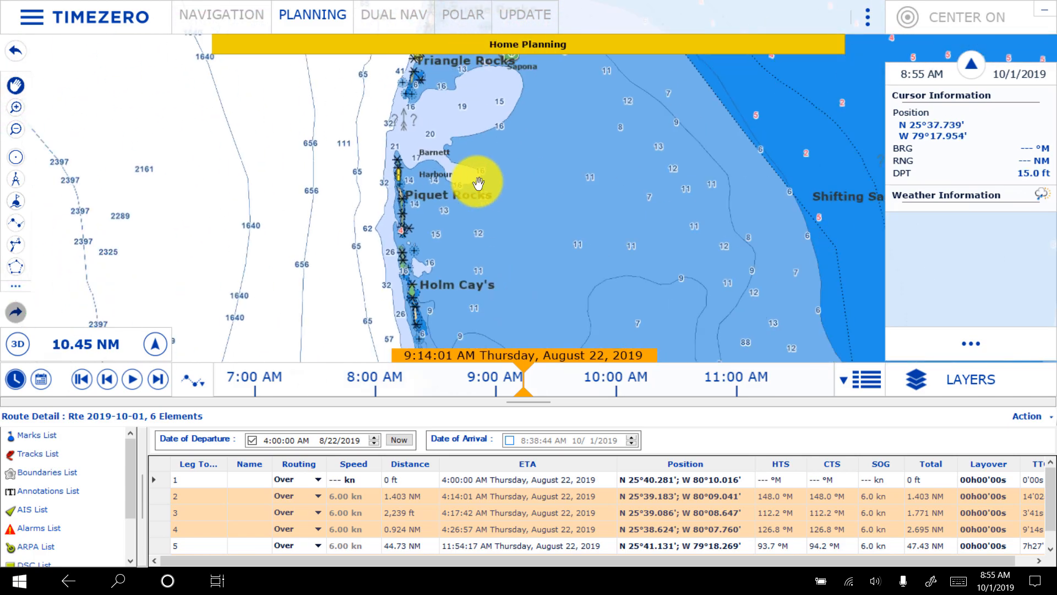
pyautogui.scroll(-5, 479, 183)
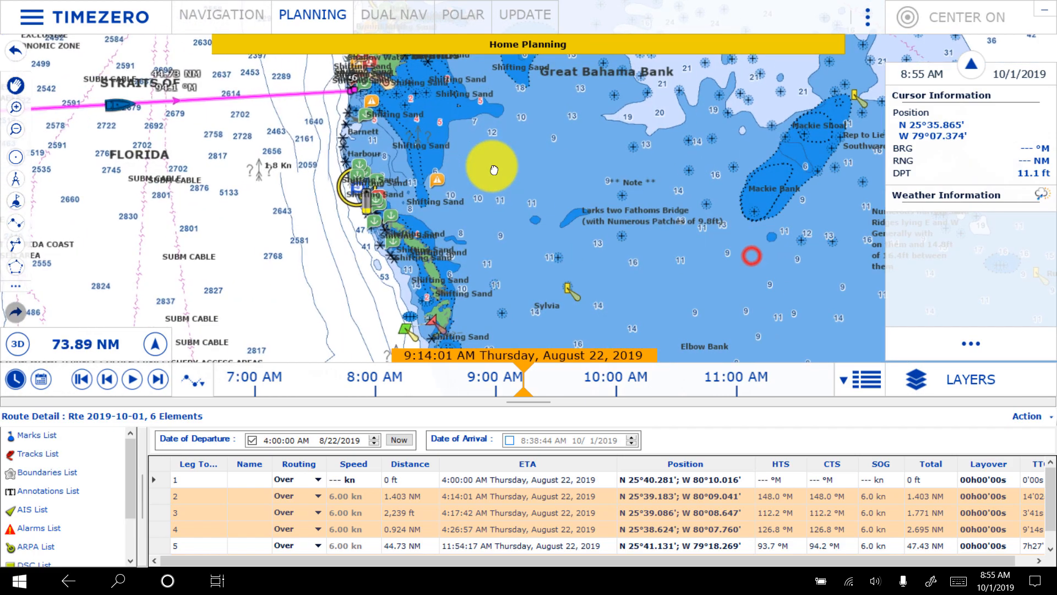
pyautogui.moveTo(494, 170); pyautogui.dragTo(450, 138)
pyautogui.scroll(-4, 512, 213)
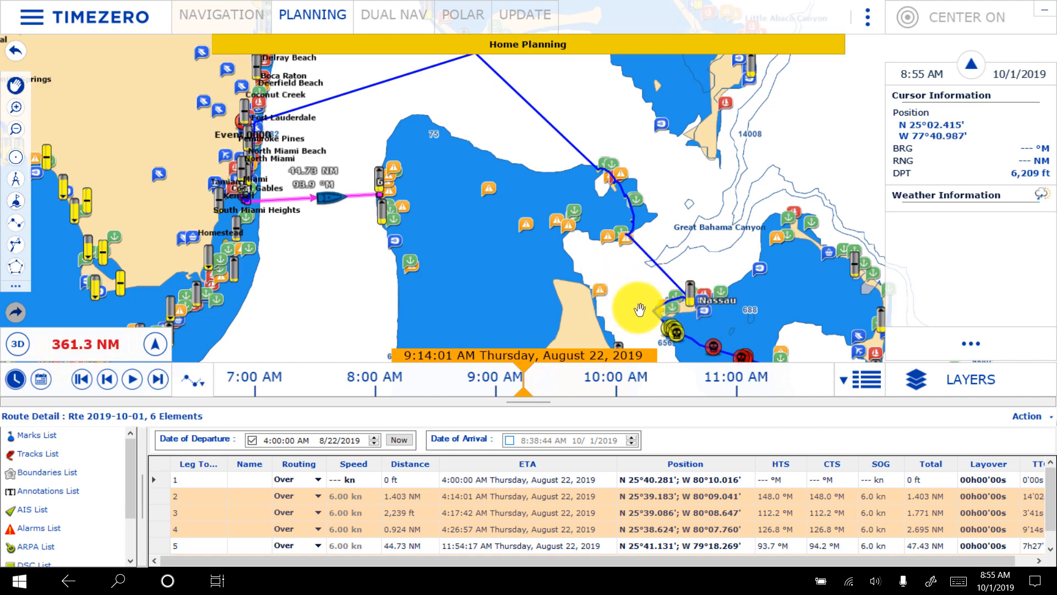
pyautogui.moveTo(603, 245); pyautogui.dragTo(607, 329)
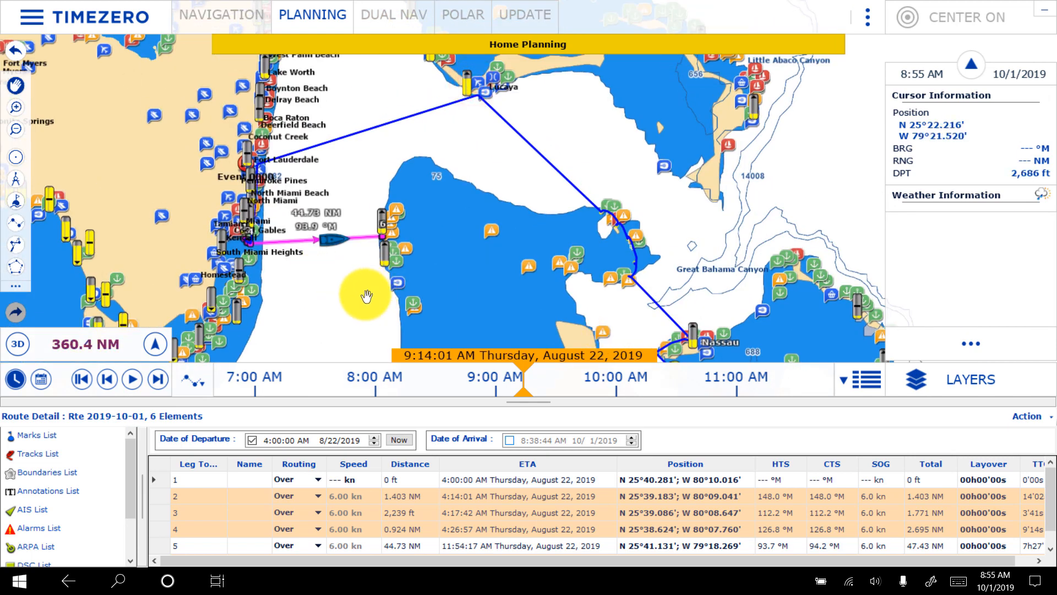
# - Locate the Gun Cay East anchorage on the chart, review its details, and close them
pyautogui.scroll(5, 364, 296)
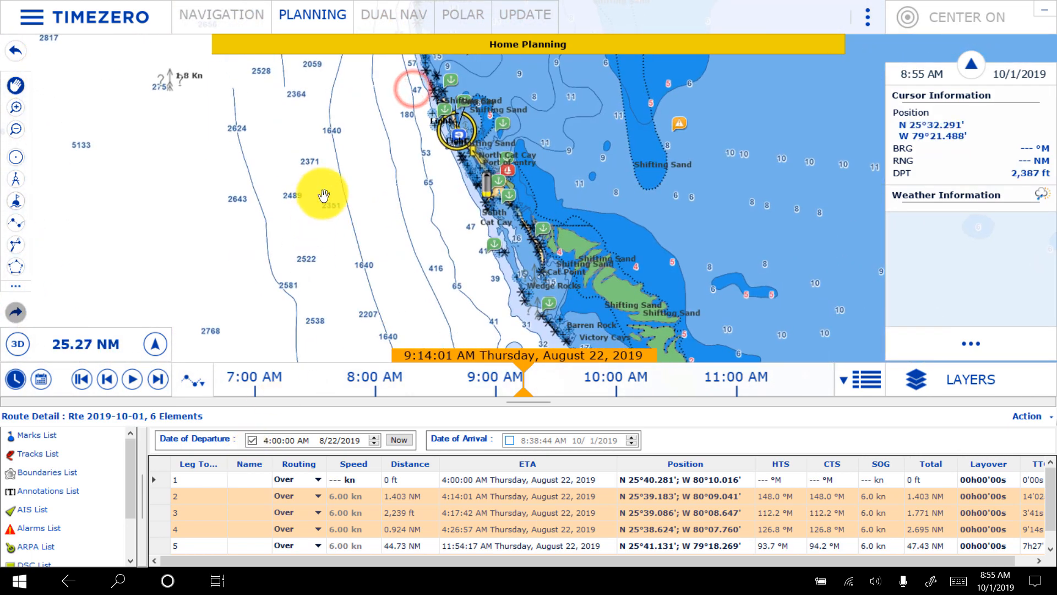
pyautogui.moveTo(333, 160); pyautogui.dragTo(240, 410)
pyautogui.moveTo(443, 235); pyautogui.dragTo(471, 110)
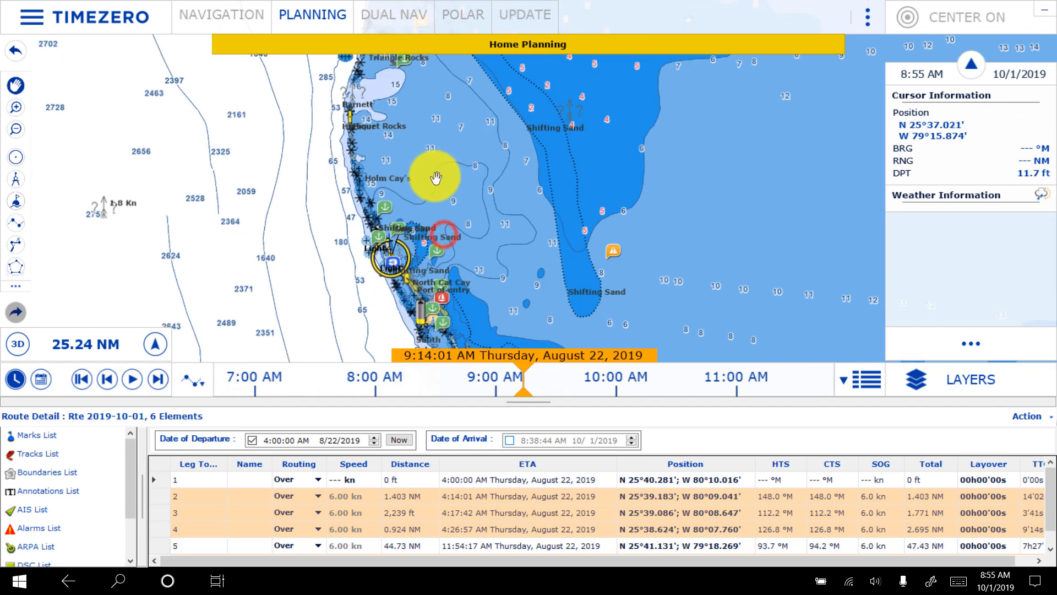
pyautogui.scroll(5, 365, 223)
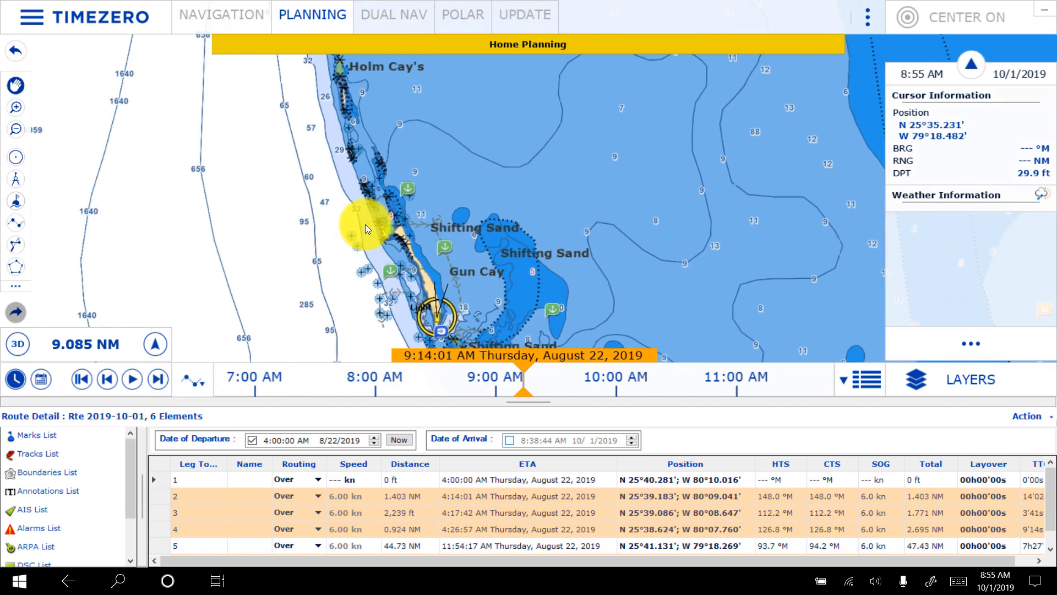
pyautogui.moveTo(615, 257); pyautogui.dragTo(404, 279)
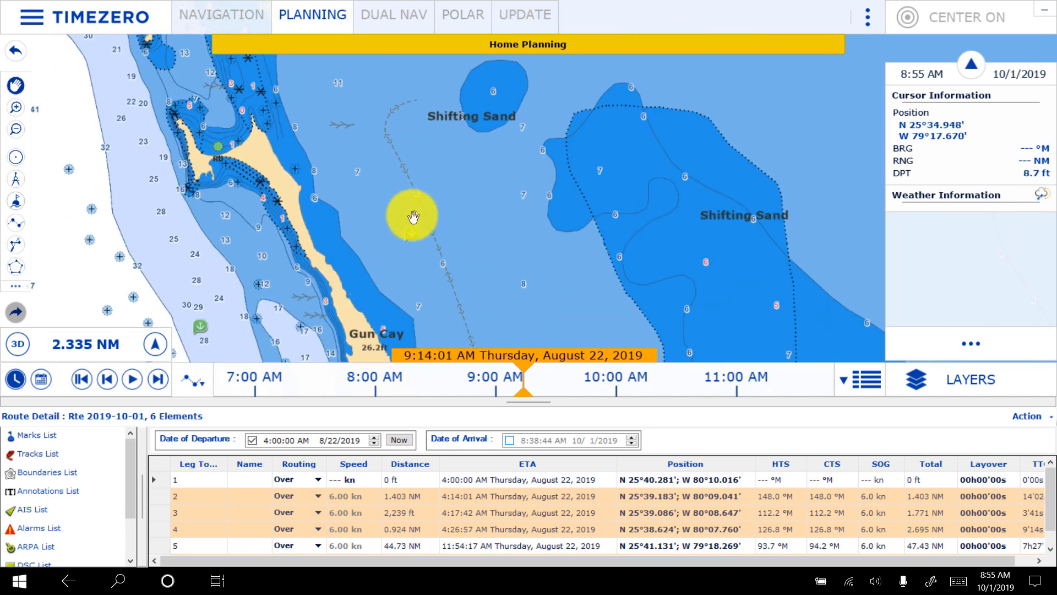
pyautogui.click(413, 234)
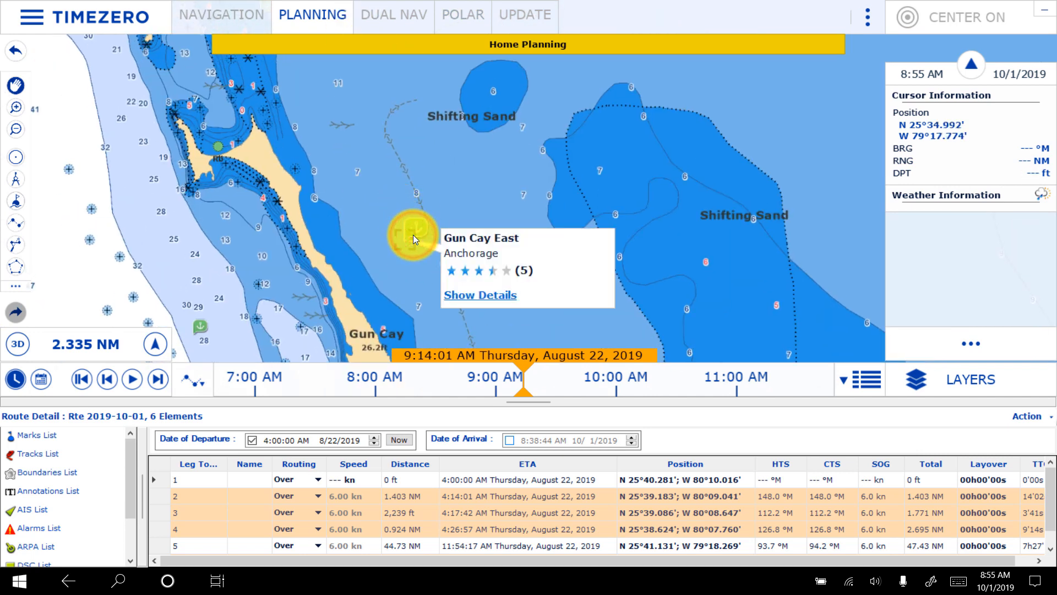
pyautogui.click(498, 292)
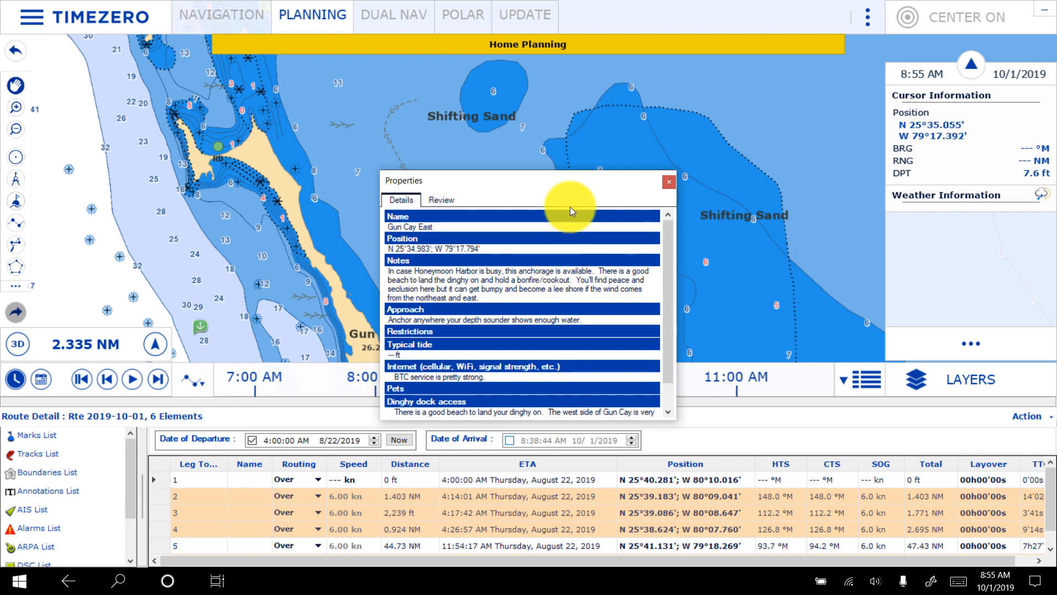
pyautogui.click(671, 182)
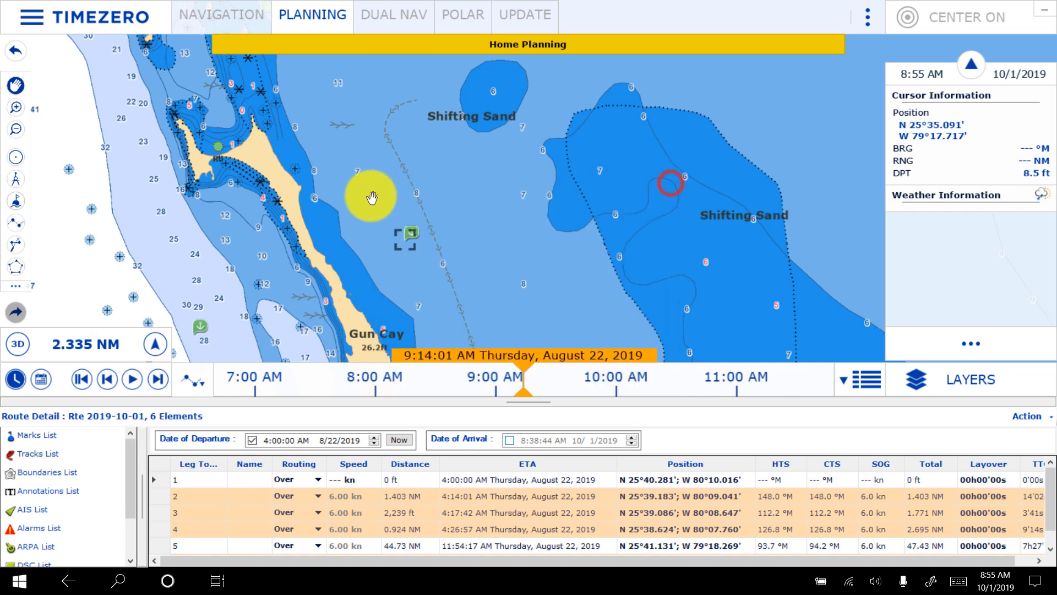
# - Draw a small circular boundary east of Gun Cay, just northwest of the Gun Cay East anchorage marker
pyautogui.rightClick(387, 211)
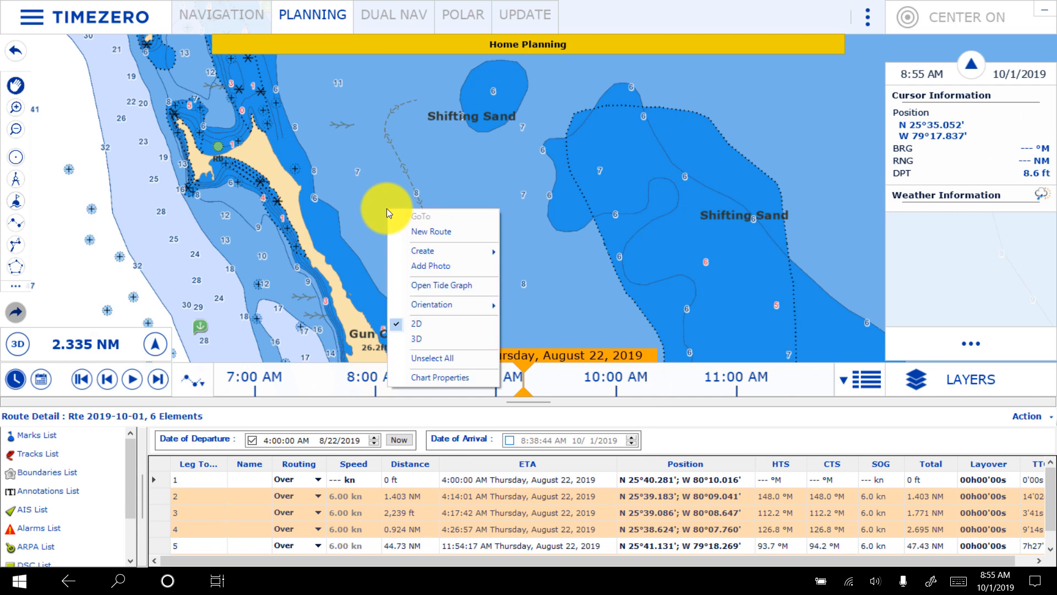
pyautogui.click(351, 190)
pyautogui.click(15, 157)
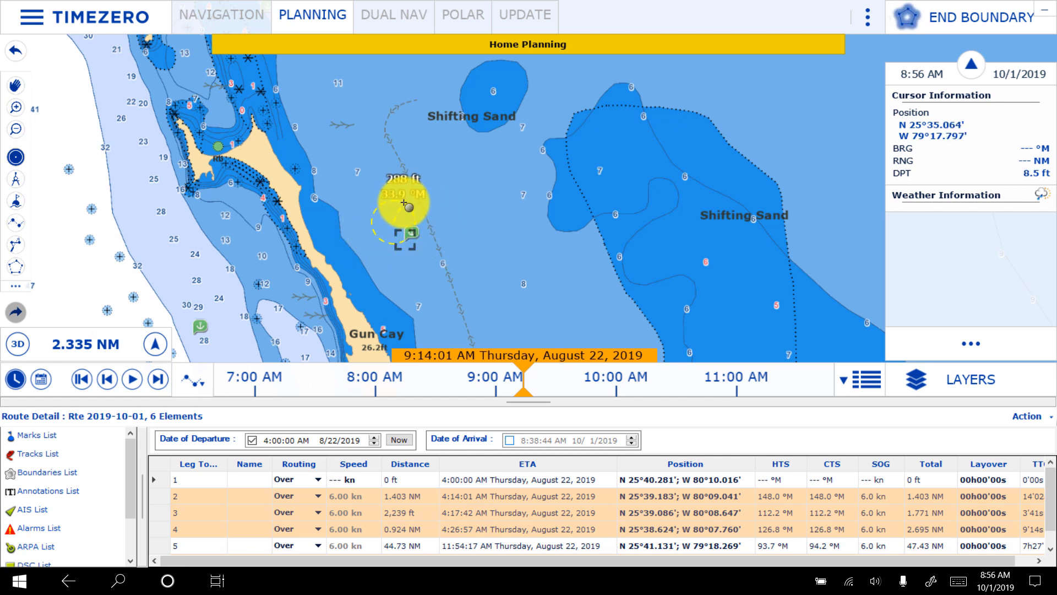
pyautogui.click(405, 203)
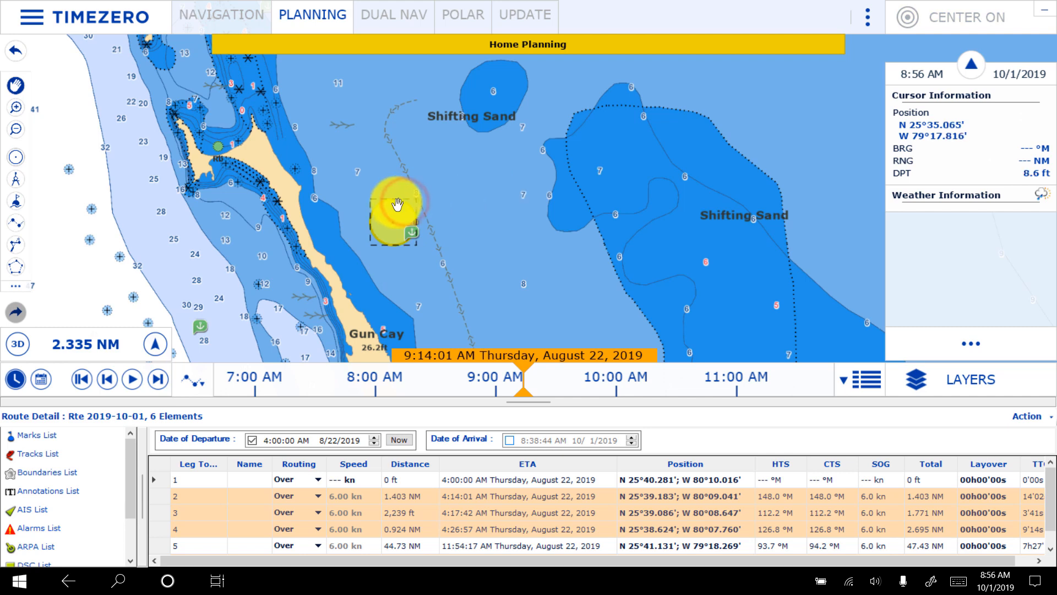
# - Shift the circular boundary east of Gun Cay slightly south, so the Gun Cay East anchorage marker lies at its edge
pyautogui.moveTo(397, 212); pyautogui.dragTo(391, 226)
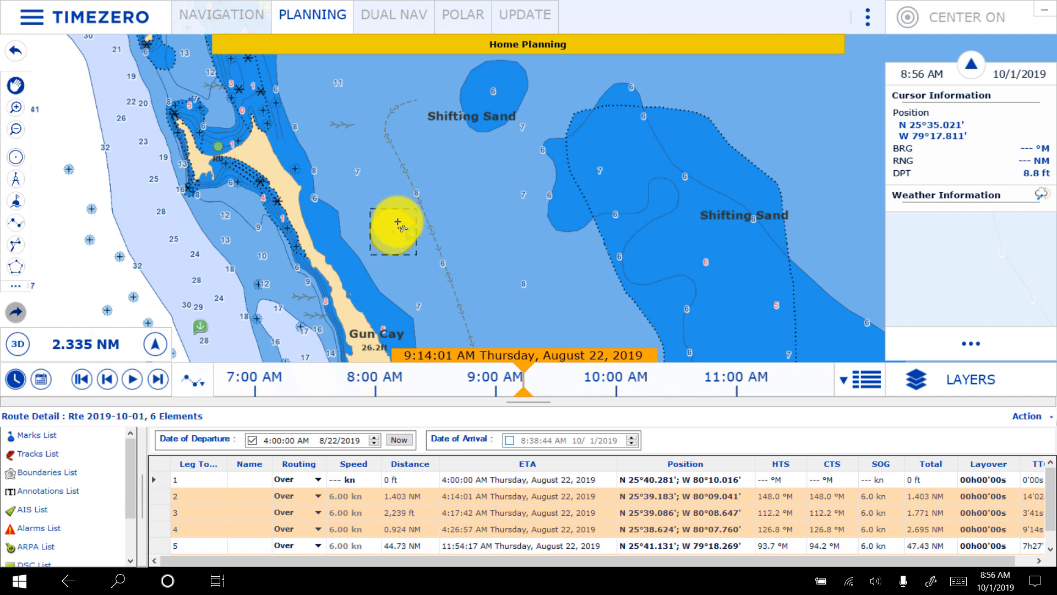
pyautogui.moveTo(417, 108); pyautogui.dragTo(429, 165)
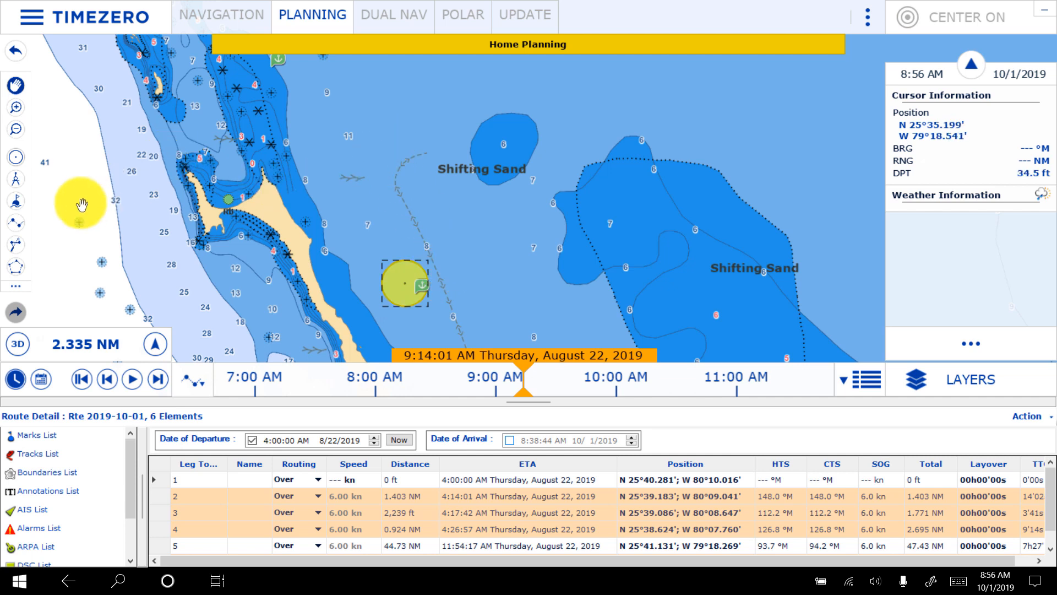
# - Start a route inside the circular boundary, running north to the gap south of Holm Cay's and west through it to deeper water
pyautogui.click(12, 223)
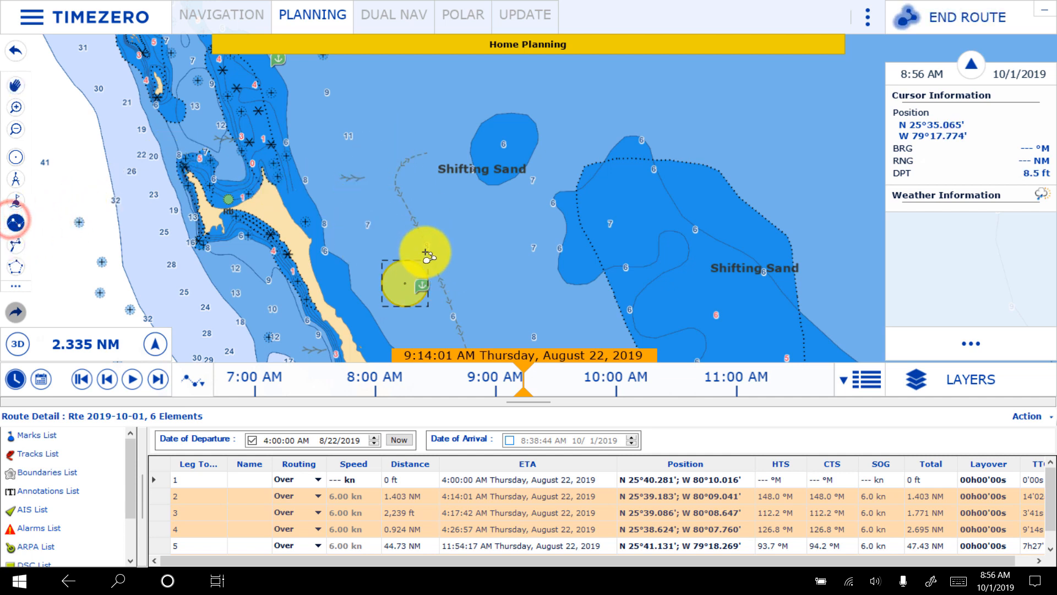
pyautogui.moveTo(392, 98); pyautogui.dragTo(406, 425)
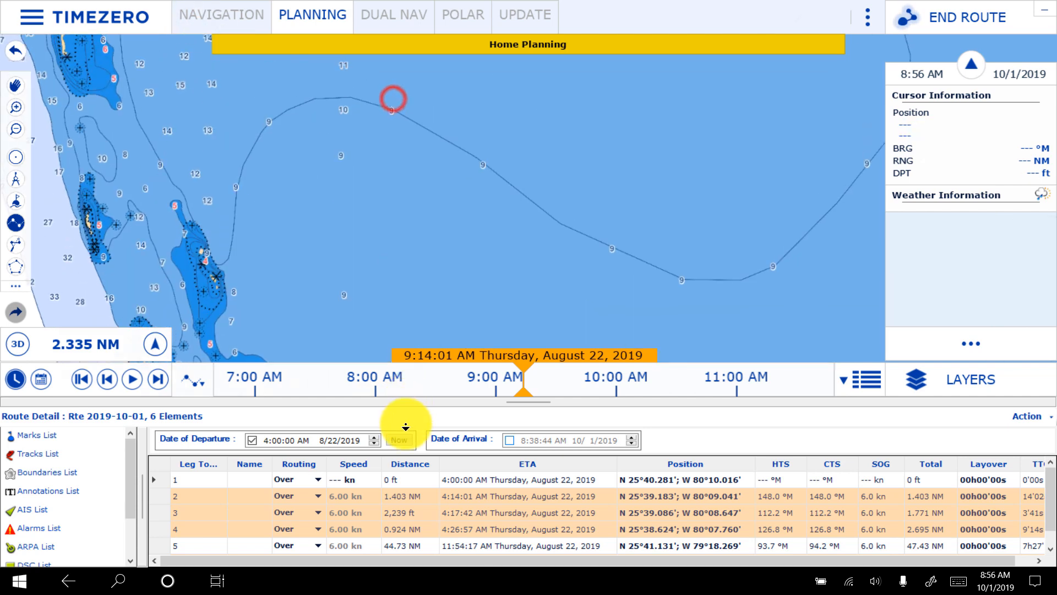
pyautogui.click(243, 133)
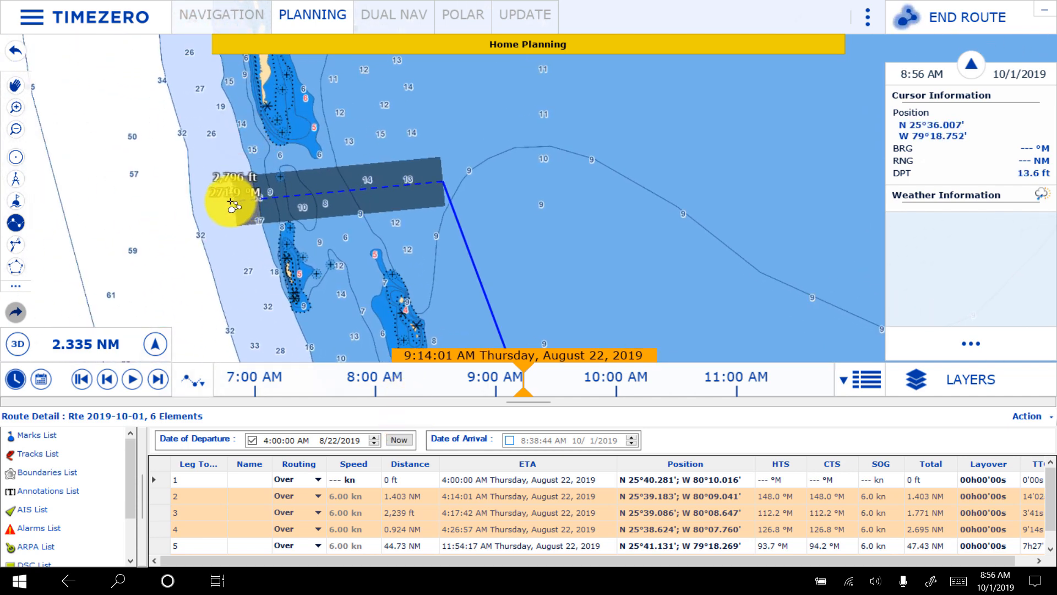
pyautogui.click(202, 201)
pyautogui.moveTo(298, 92); pyautogui.dragTo(292, 437)
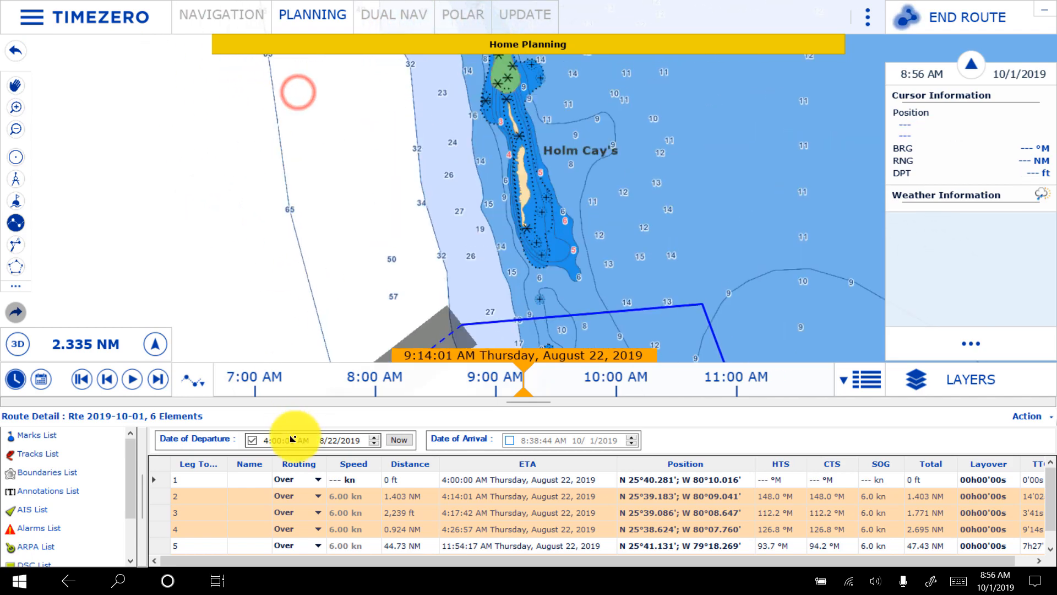
pyautogui.moveTo(374, 180); pyautogui.dragTo(394, 437)
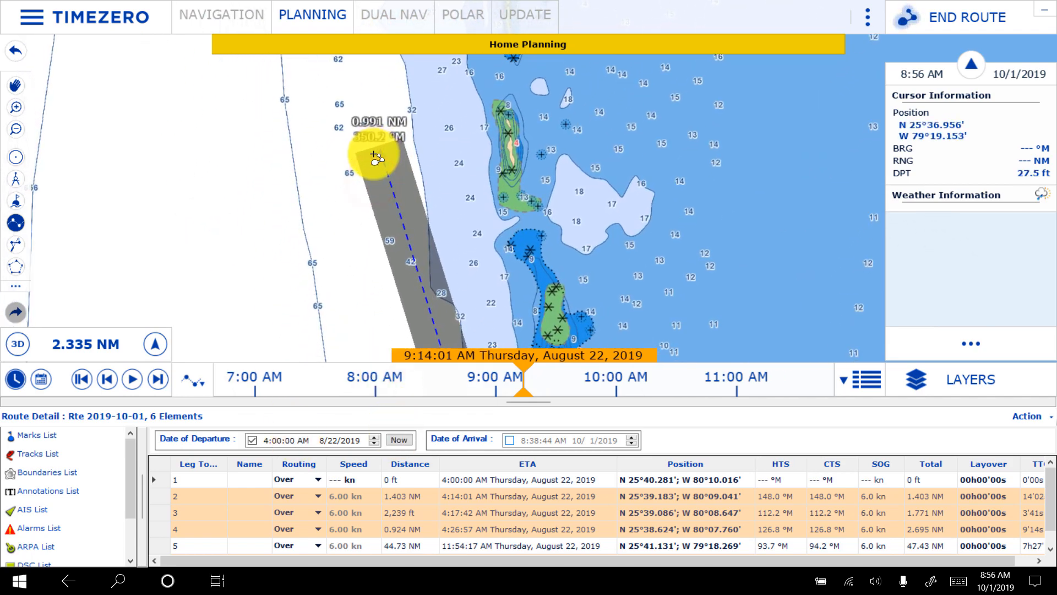
# - Continue the route north through an offshore waypoint to the magenta route's destination area south of Bimini, and end it there
pyautogui.scroll(-10, 339, 99)
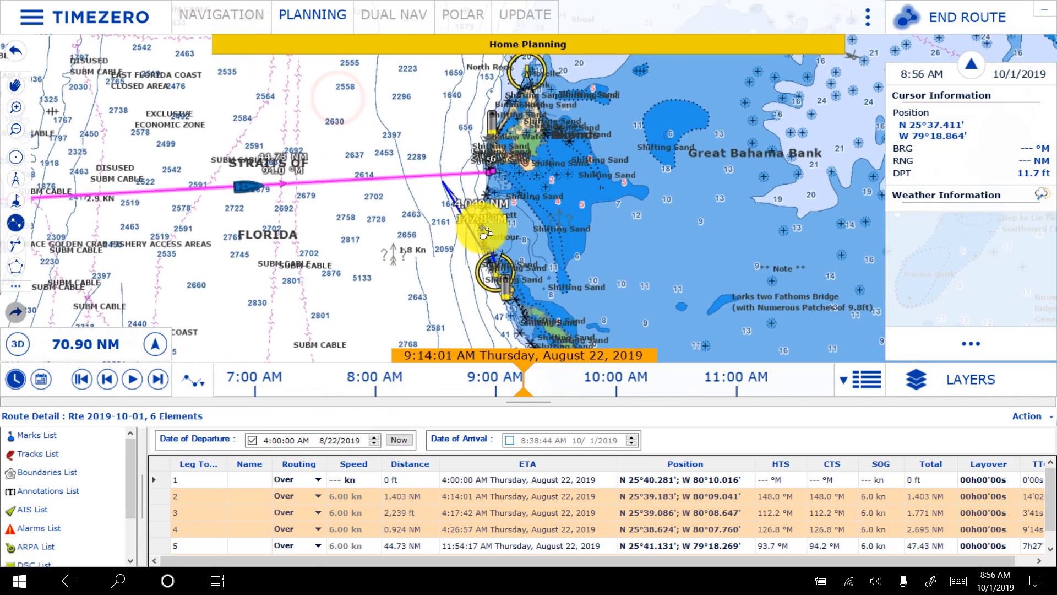
pyautogui.scroll(5, 473, 190)
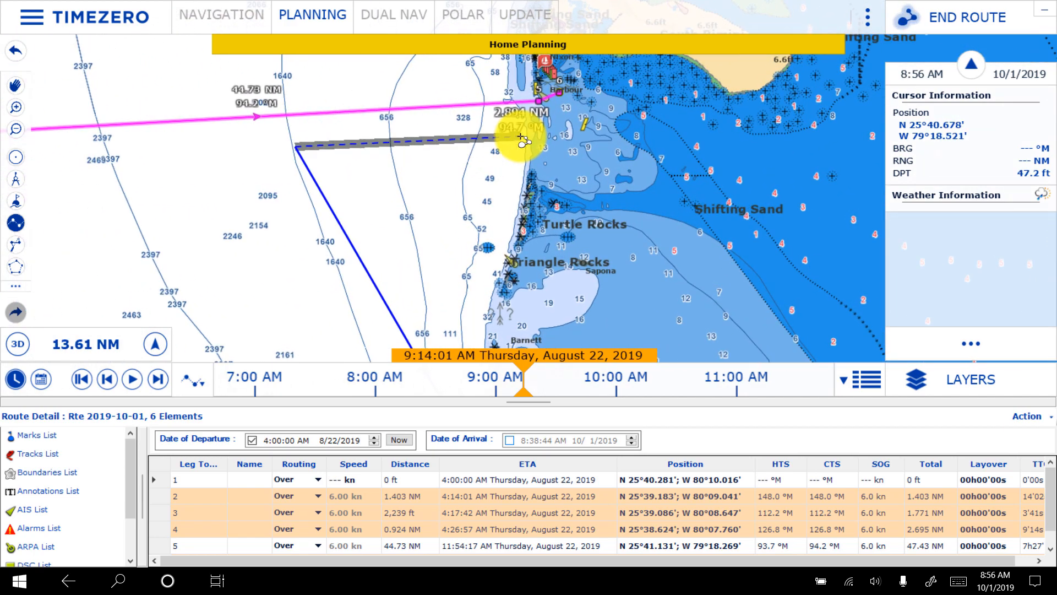
pyautogui.scroll(3, 519, 135)
pyautogui.moveTo(537, 205); pyautogui.dragTo(549, 177)
pyautogui.click(597, 111)
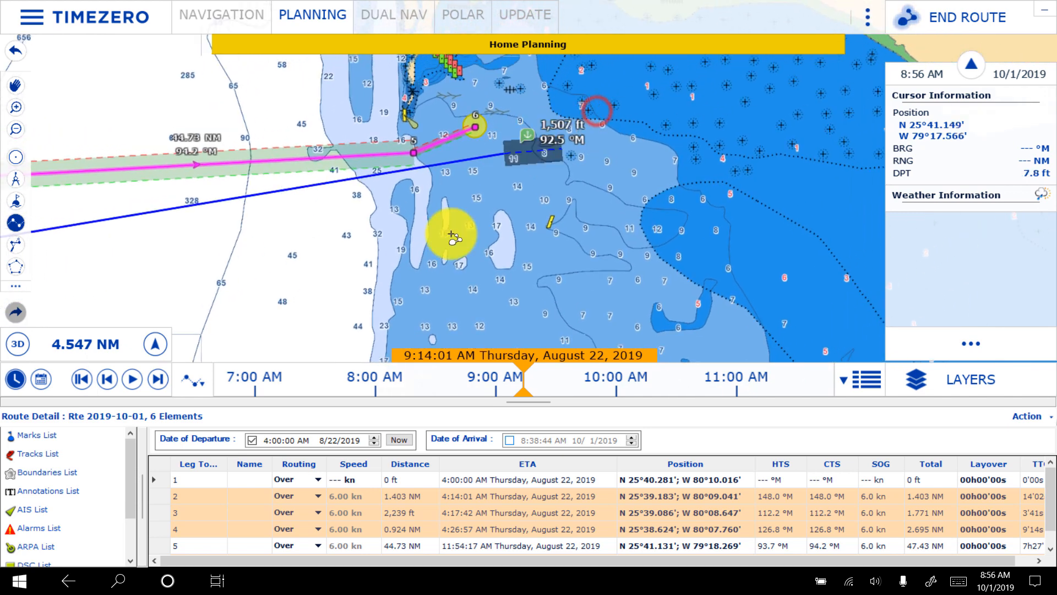
pyautogui.press('Escape')
# - Move the blue route's far offshore waypoint east to just northwest of Turtle Rocks, at N 25°40.269', W 79°18.936'
pyautogui.moveTo(161, 306); pyautogui.dragTo(814, 147)
pyautogui.rightClick(398, 141)
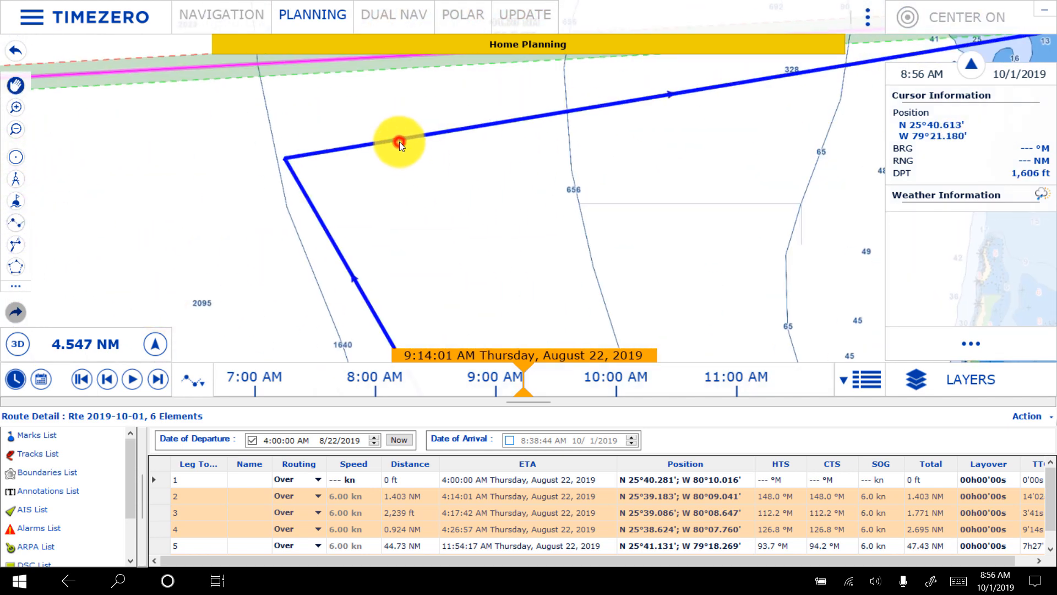
pyautogui.moveTo(285, 160); pyautogui.dragTo(845, 213)
pyautogui.moveTo(783, 193); pyautogui.dragTo(309, 219)
pyautogui.moveTo(380, 237); pyautogui.dragTo(404, 248)
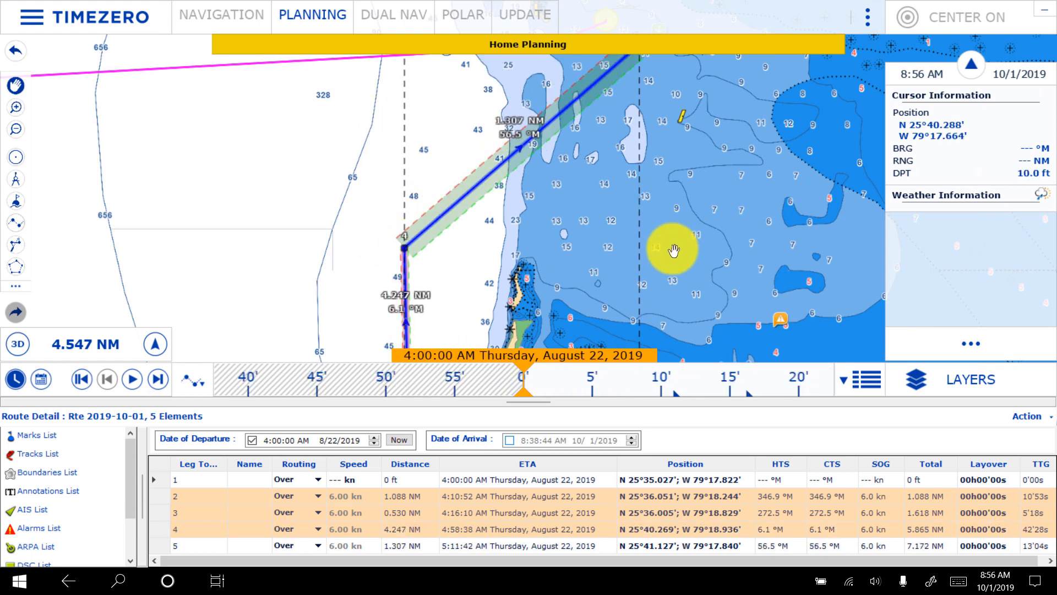
# - Insert a waypoint in the long north-south leg, in deep water west of Piquet Rocks at N 25°37.778', W 79°19.326'
pyautogui.rightClick(715, 250)
pyautogui.click(642, 211)
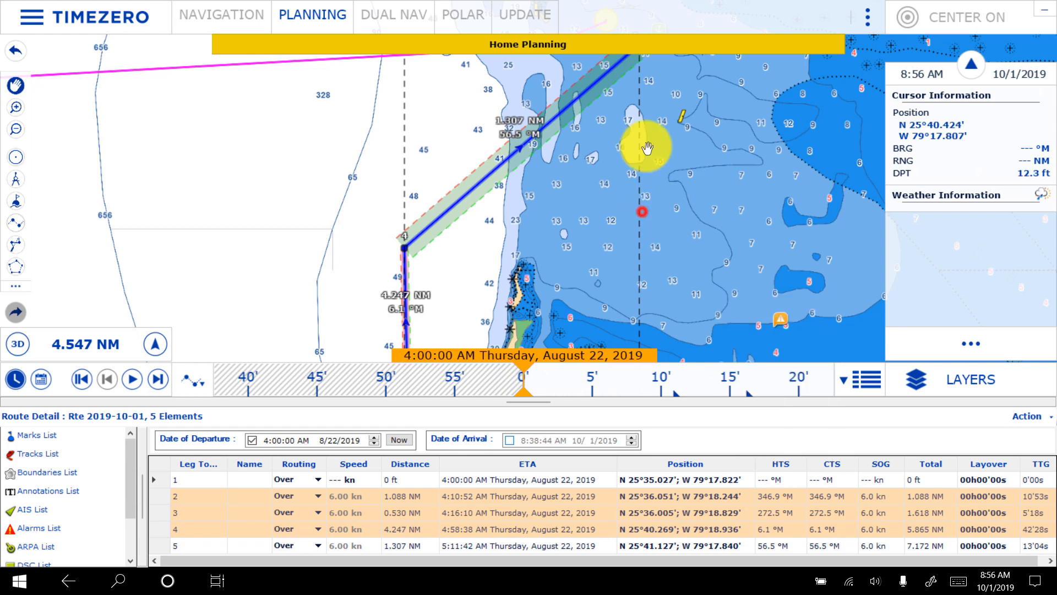
pyautogui.moveTo(773, 248); pyautogui.dragTo(678, 11)
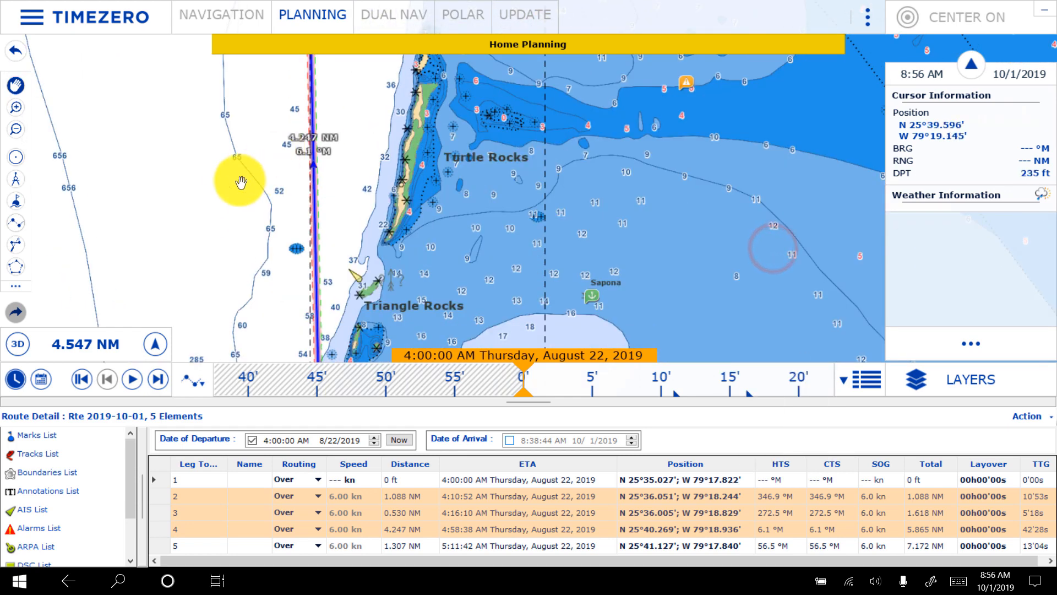
pyautogui.scroll(-3, 229, 229)
pyautogui.moveTo(262, 218); pyautogui.dragTo(274, 142)
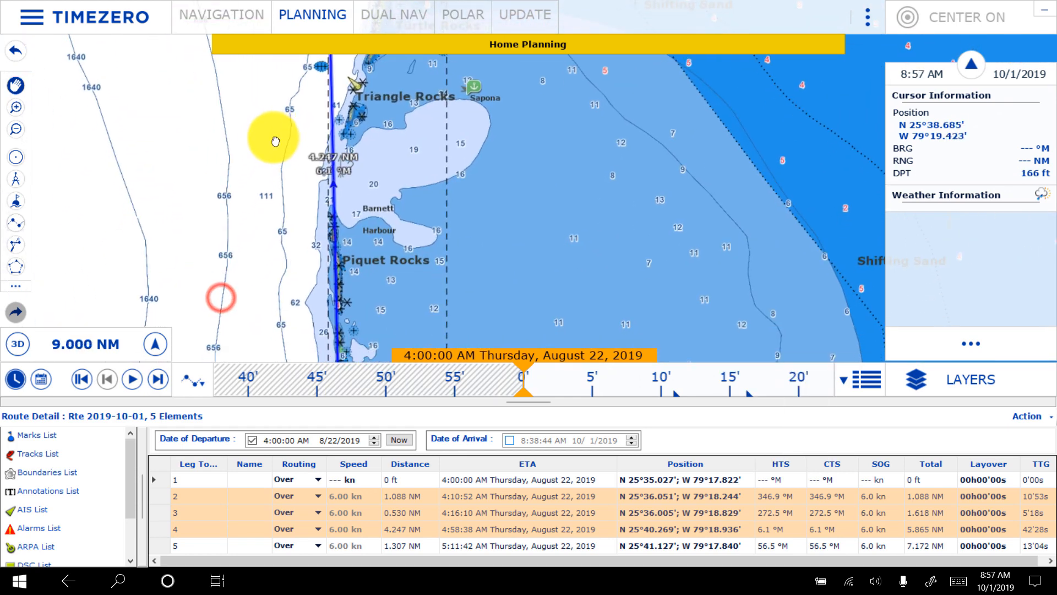
pyautogui.rightClick(332, 151)
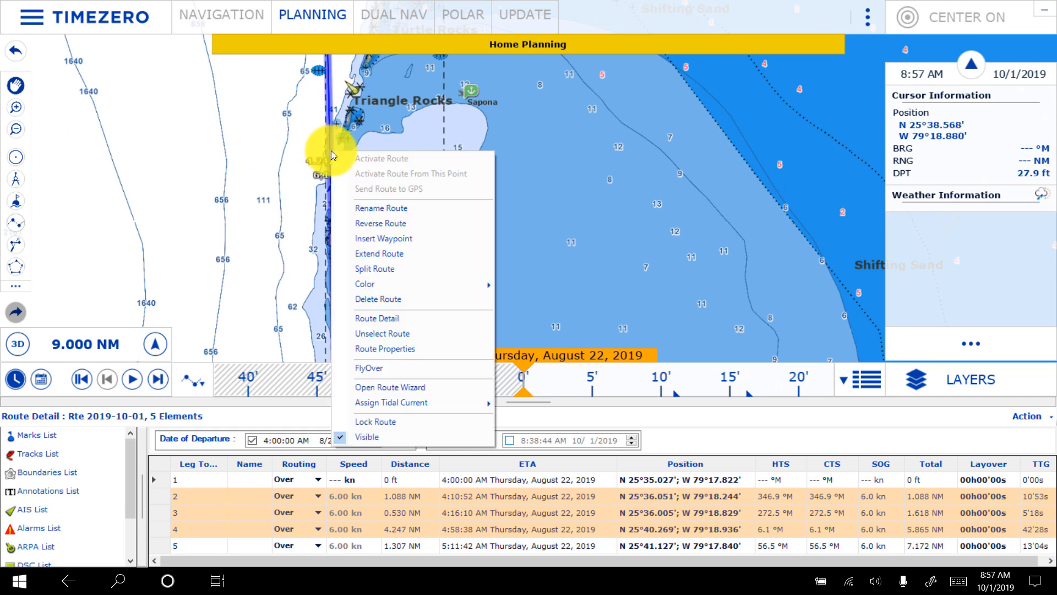
pyautogui.click(390, 236)
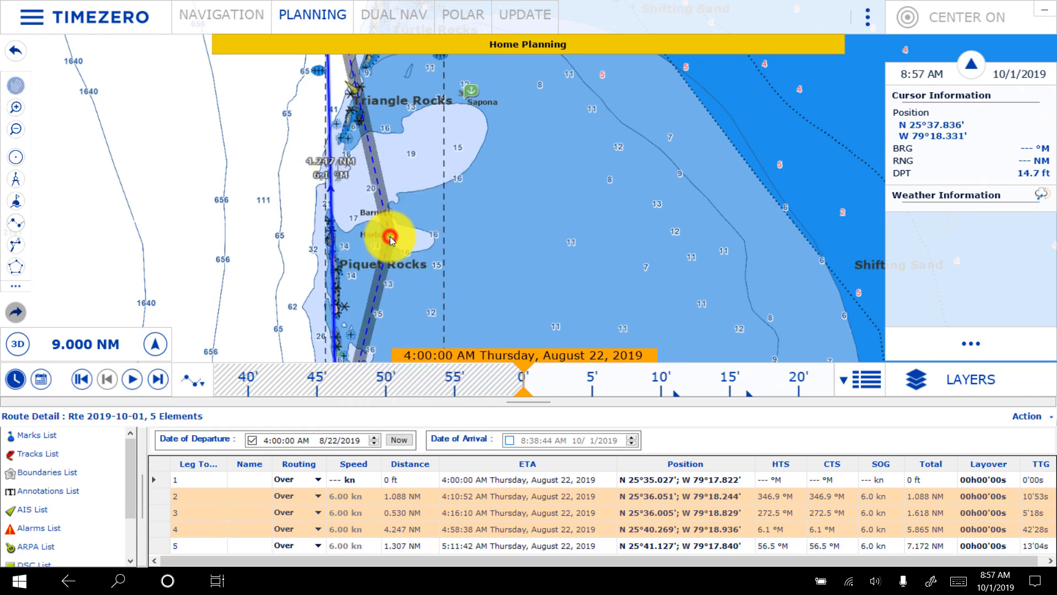
pyautogui.click(284, 243)
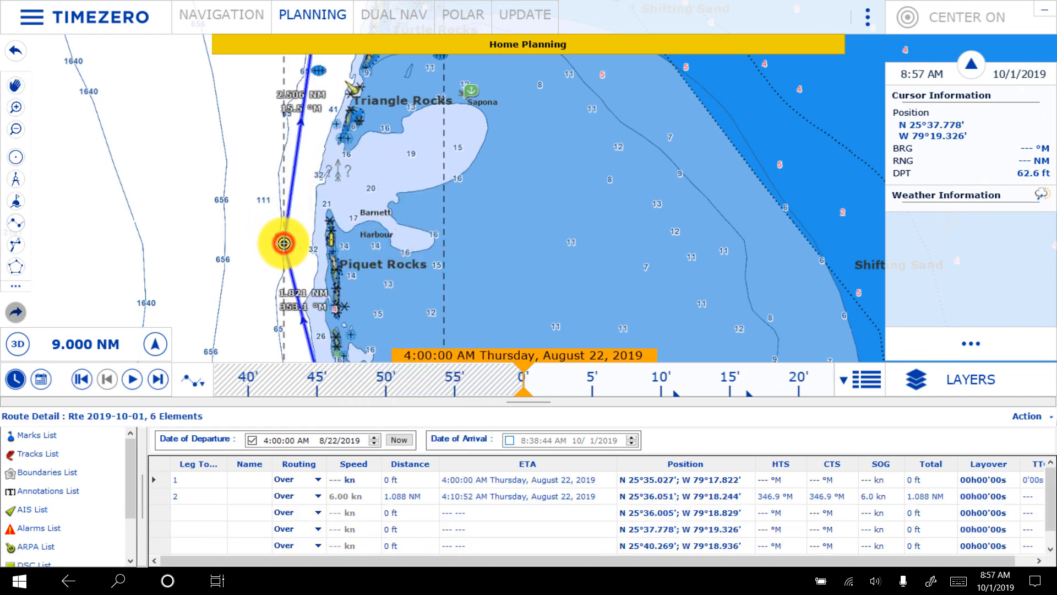
# - Reverse the blue route so it runs from Bimini south to the Gun Cay anchorage
pyautogui.scroll(3, 249, 293)
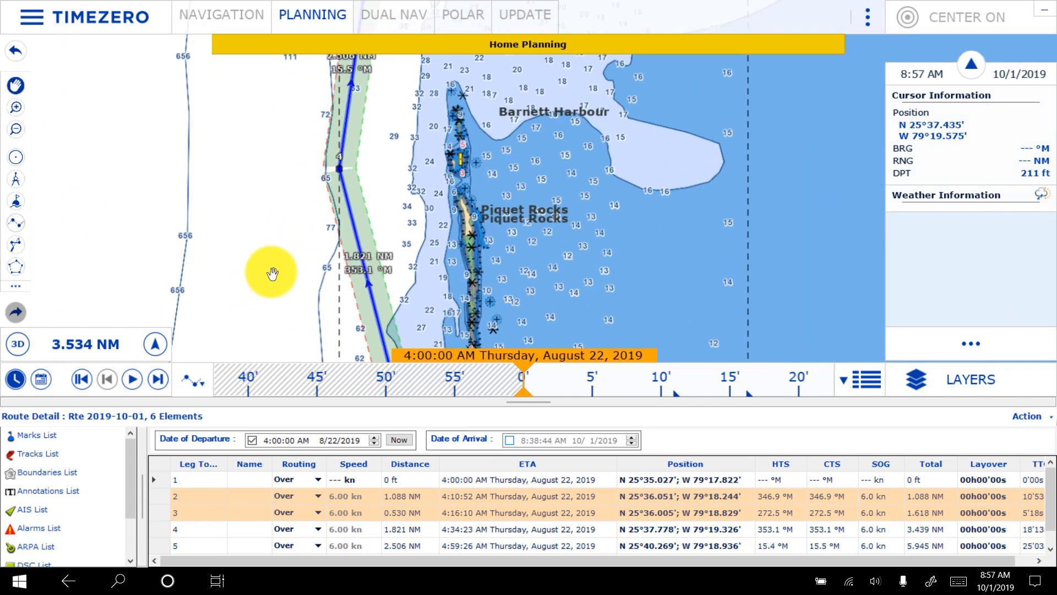
pyautogui.rightClick(348, 197)
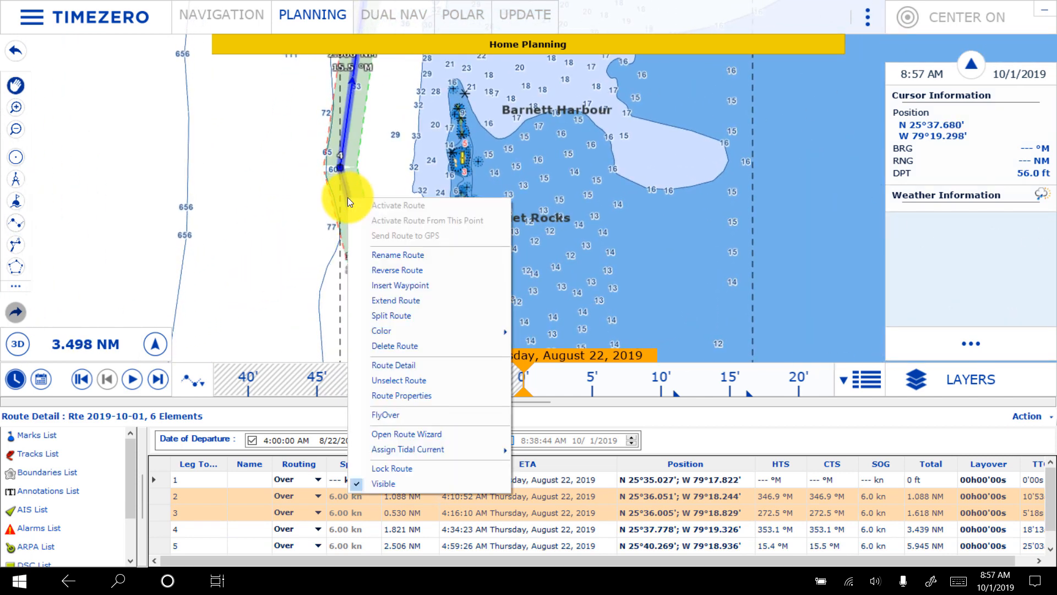
pyautogui.click(401, 272)
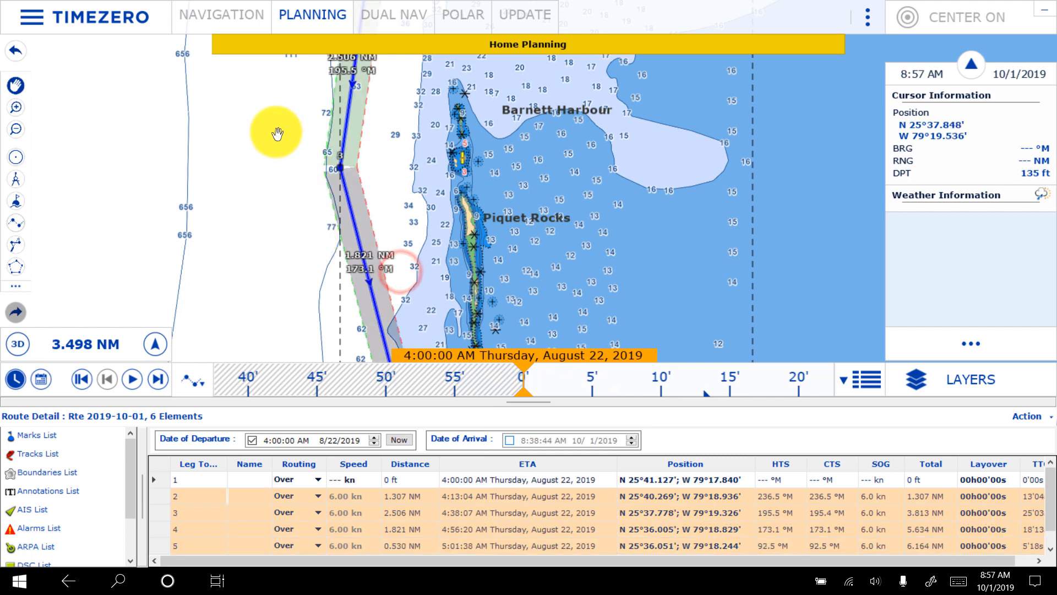
# - Set the reversed route's departure time to 11:00:00 AM on 8/22/2019 and hide the route details
pyautogui.moveTo(277, 127); pyautogui.dragTo(245, 344)
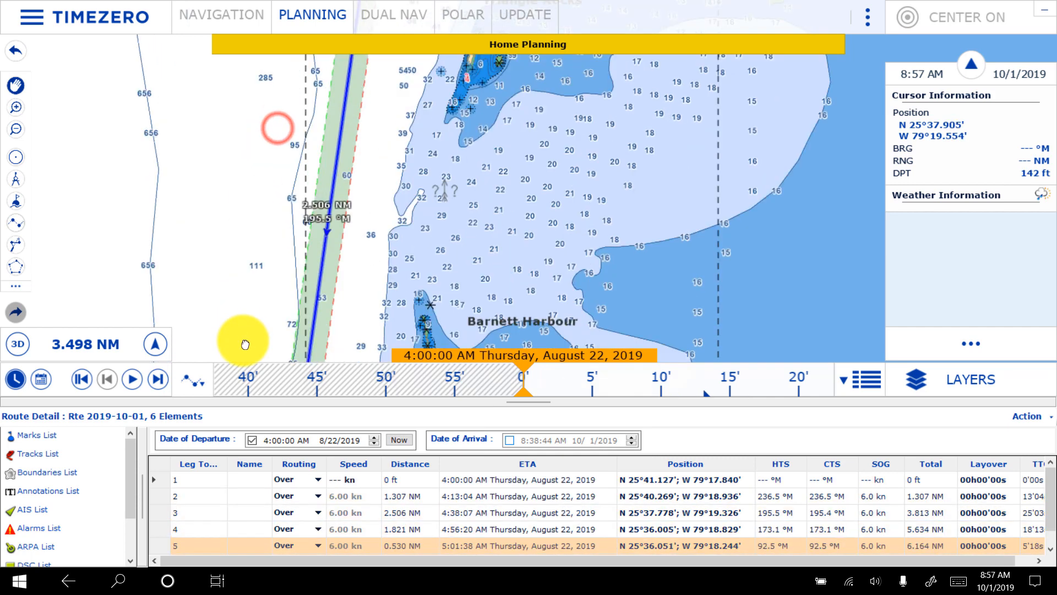
pyautogui.rightClick(338, 150)
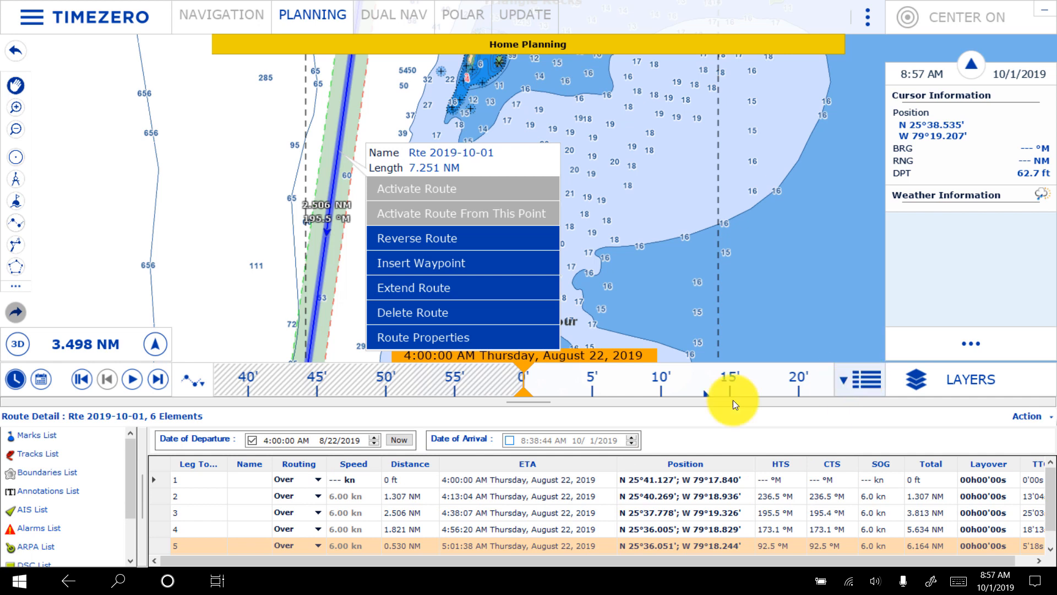
pyautogui.click(267, 445)
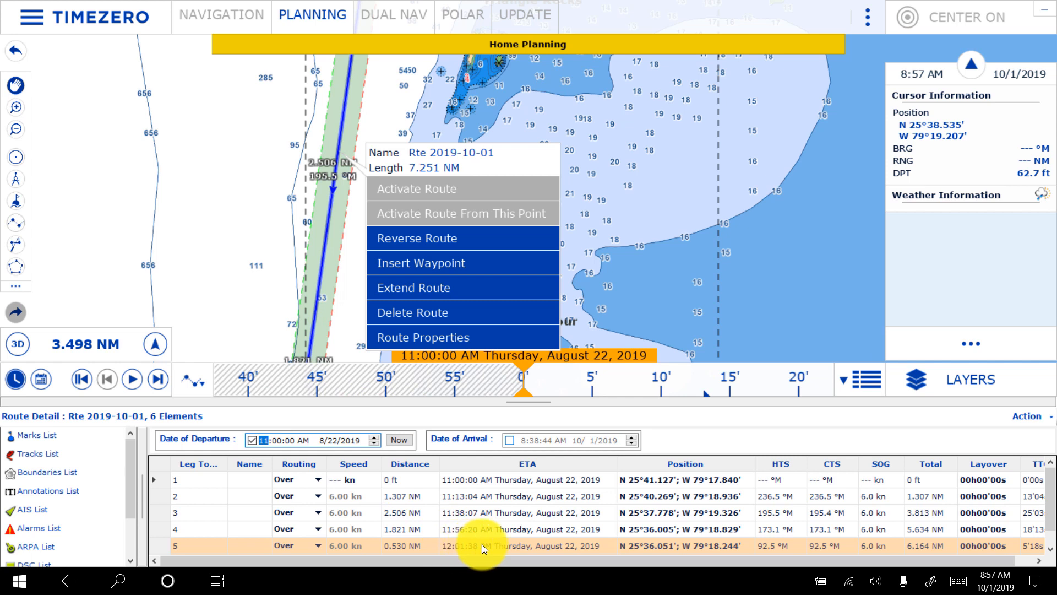
pyautogui.click(755, 418)
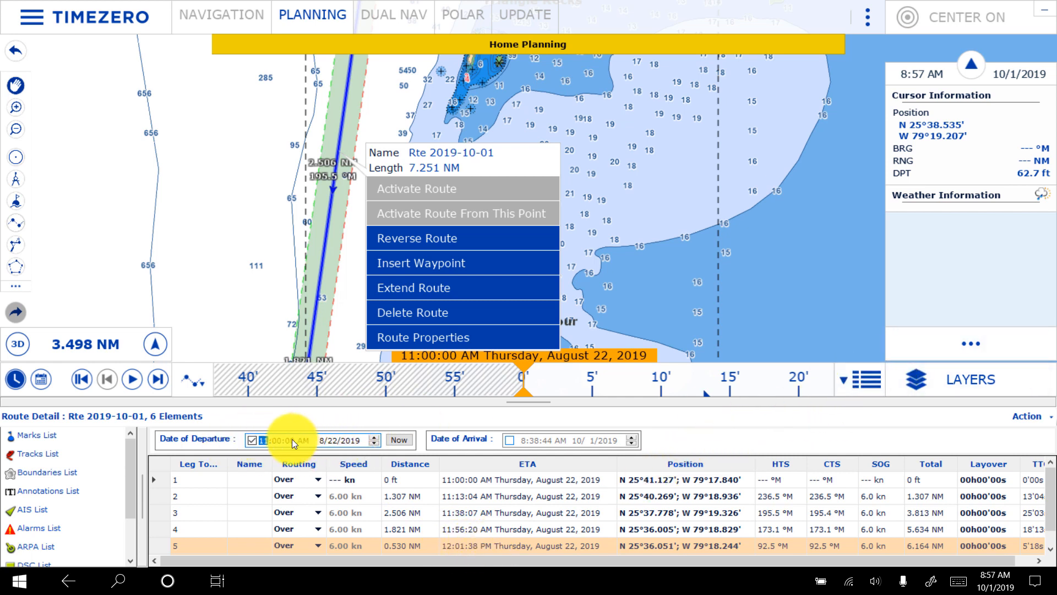
pyautogui.click(868, 377)
pyautogui.click(644, 246)
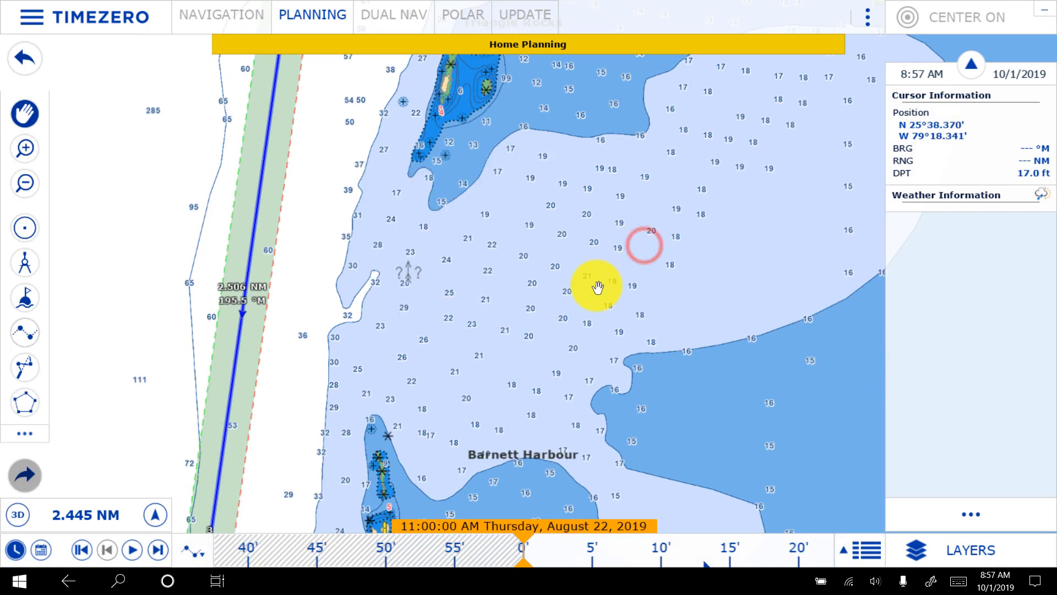
# - Move waypoint 2 of the blue route north, closer to the magenta crossing west of the Bimini entrance
pyautogui.scroll(-5, 598, 286)
pyautogui.moveTo(656, 113); pyautogui.dragTo(556, 326)
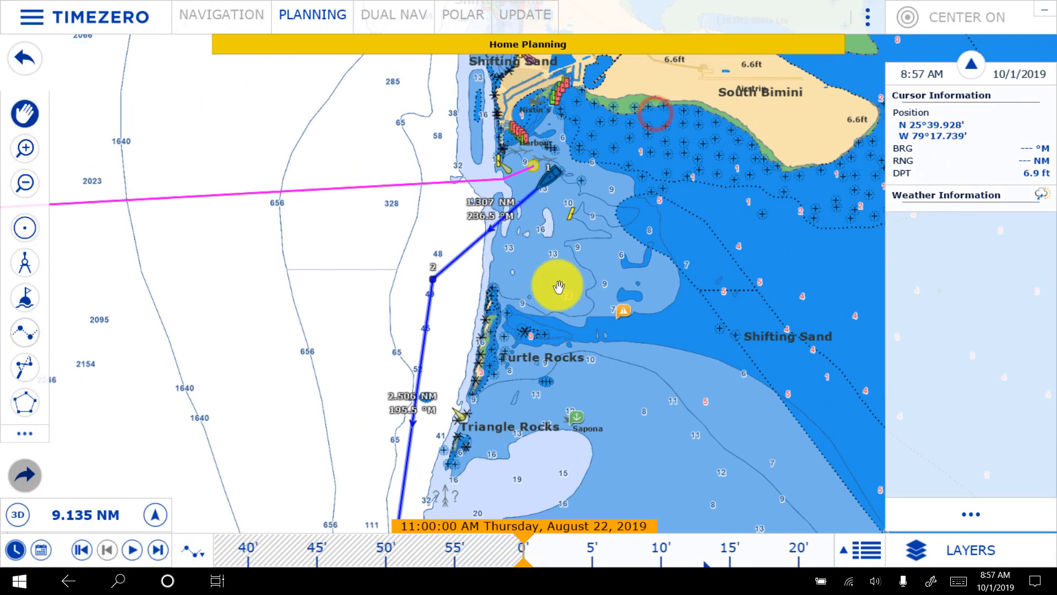
pyautogui.moveTo(431, 278); pyautogui.dragTo(441, 224)
# - Move waypoint 5, east of the gap south of Holm Cay's, a short distance west to shorten the leg through the gap
pyautogui.moveTo(686, 442); pyautogui.dragTo(698, 250)
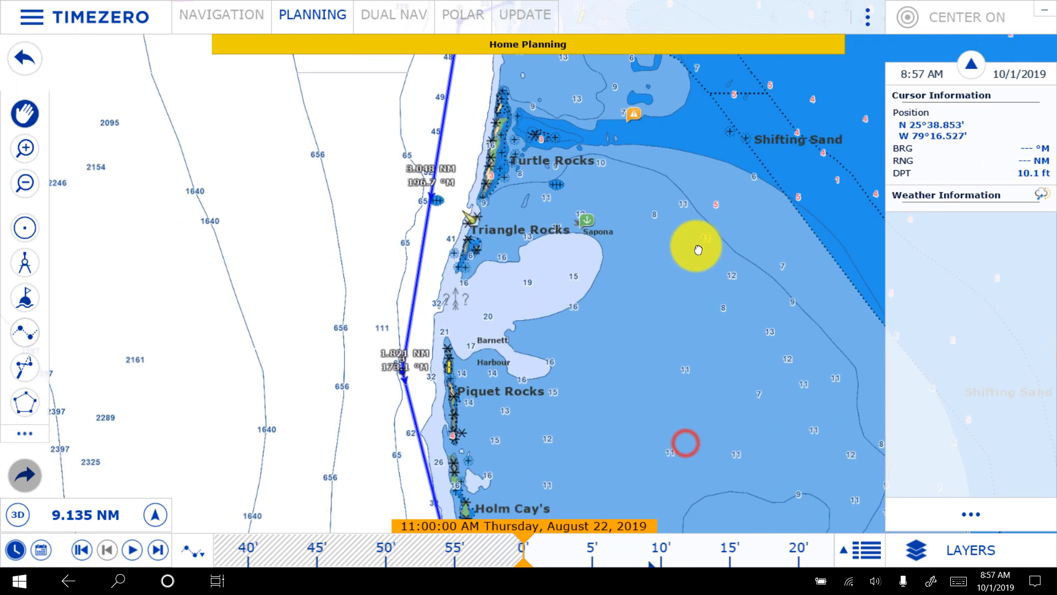
pyautogui.moveTo(631, 402); pyautogui.dragTo(630, 166)
pyautogui.moveTo(671, 295); pyautogui.dragTo(671, 193)
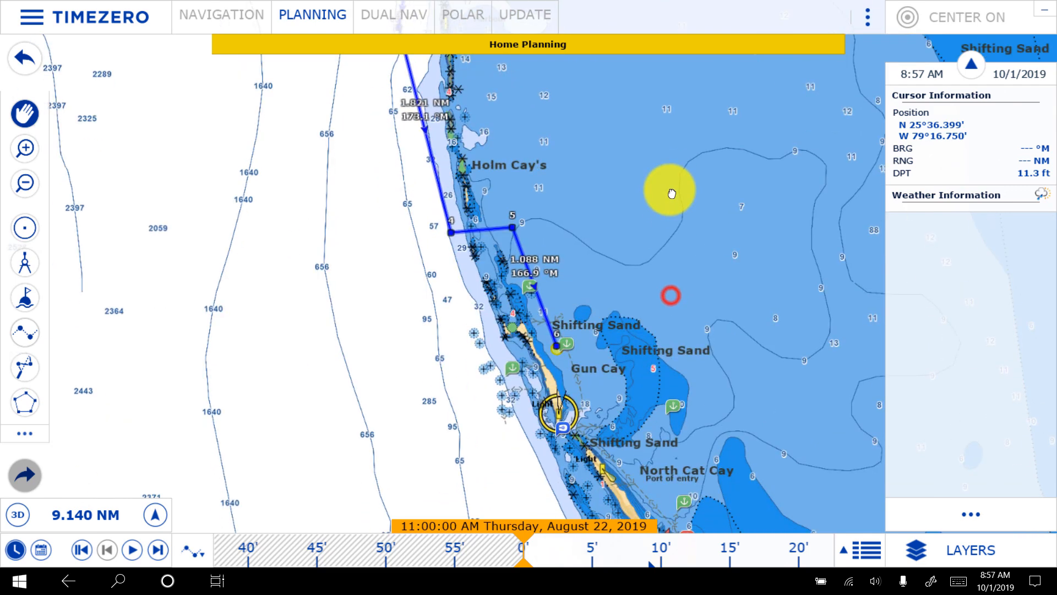
pyautogui.scroll(4, 538, 230)
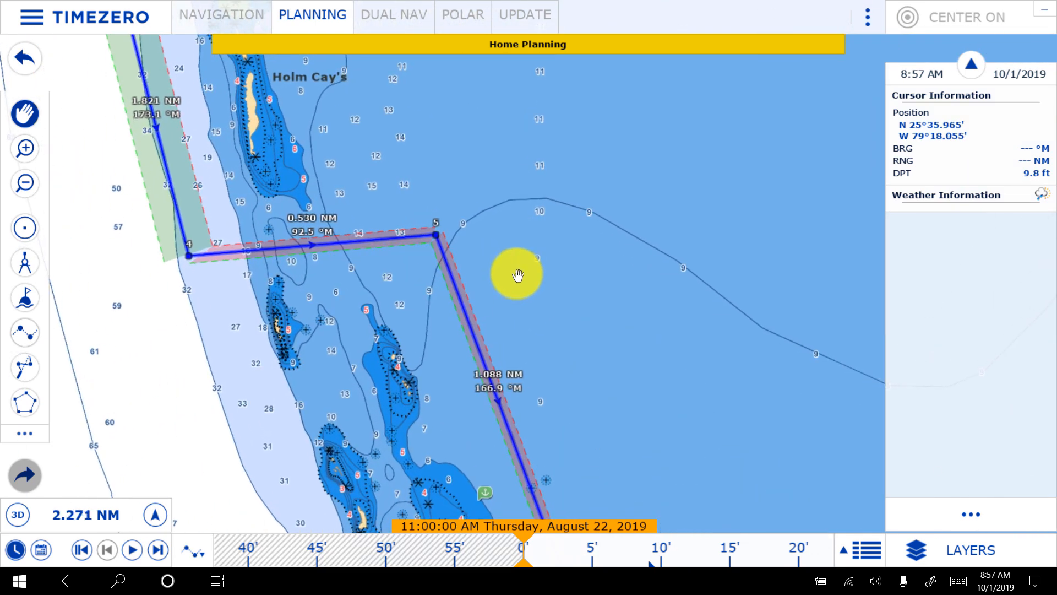
pyautogui.moveTo(518, 275); pyautogui.dragTo(597, 225)
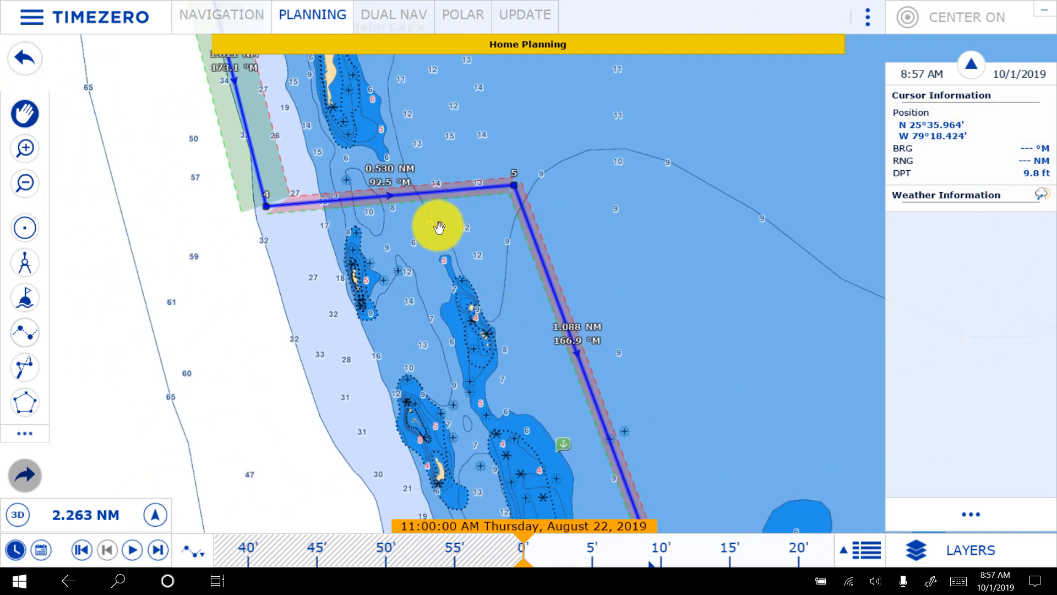
pyautogui.scroll(3, 439, 227)
pyautogui.moveTo(338, 201); pyautogui.dragTo(308, 314)
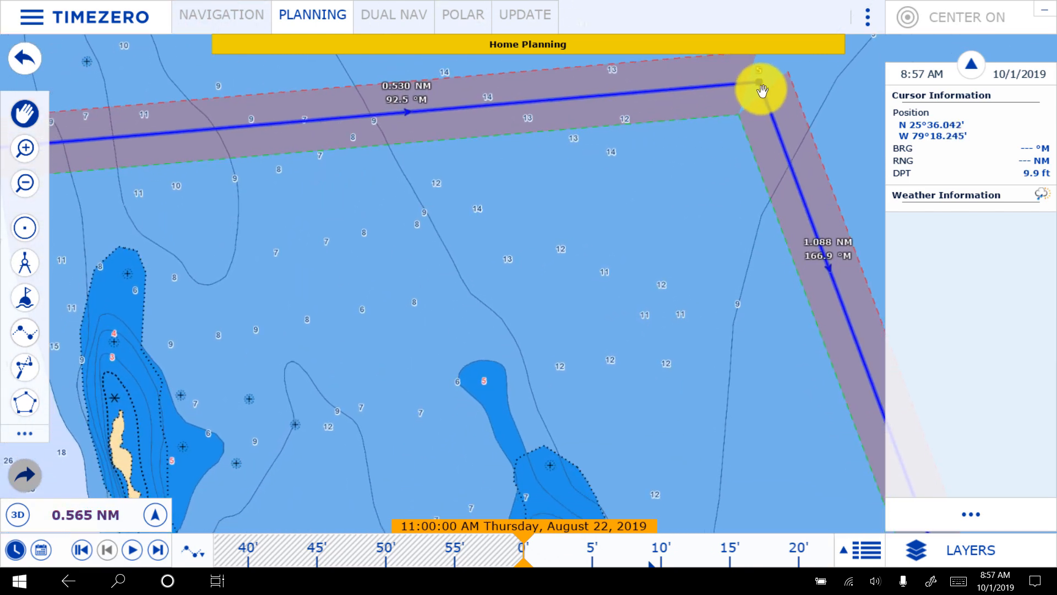
pyautogui.moveTo(761, 74); pyautogui.dragTo(617, 87)
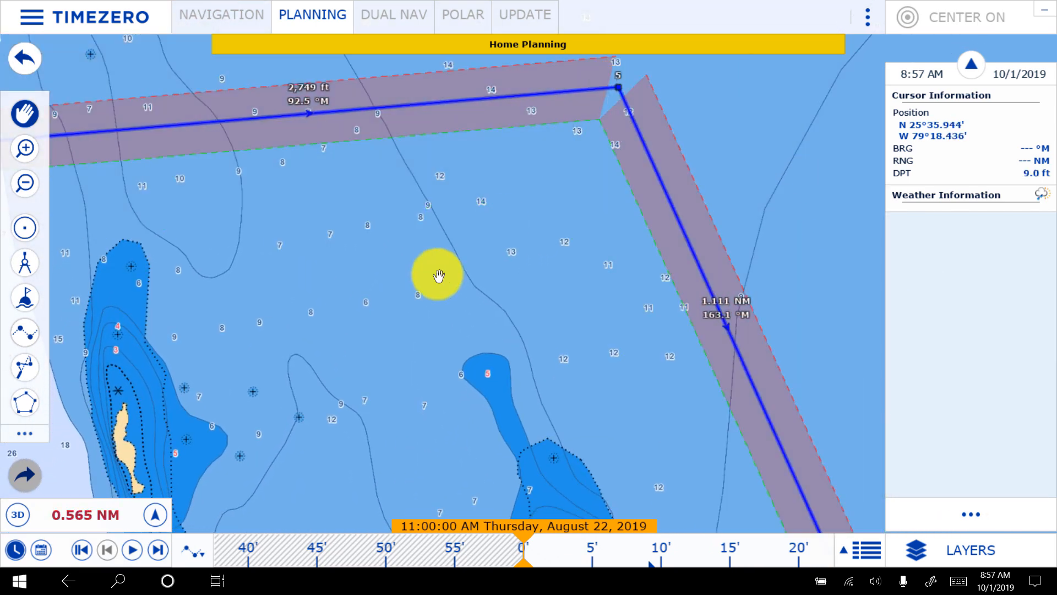
# - Insert a waypoint in the blue route's last leg, east of the charted rocks north of Honeymoon Harbor, bending the route around them
pyautogui.scroll(-9, 439, 276)
pyautogui.moveTo(643, 330); pyautogui.dragTo(624, 162)
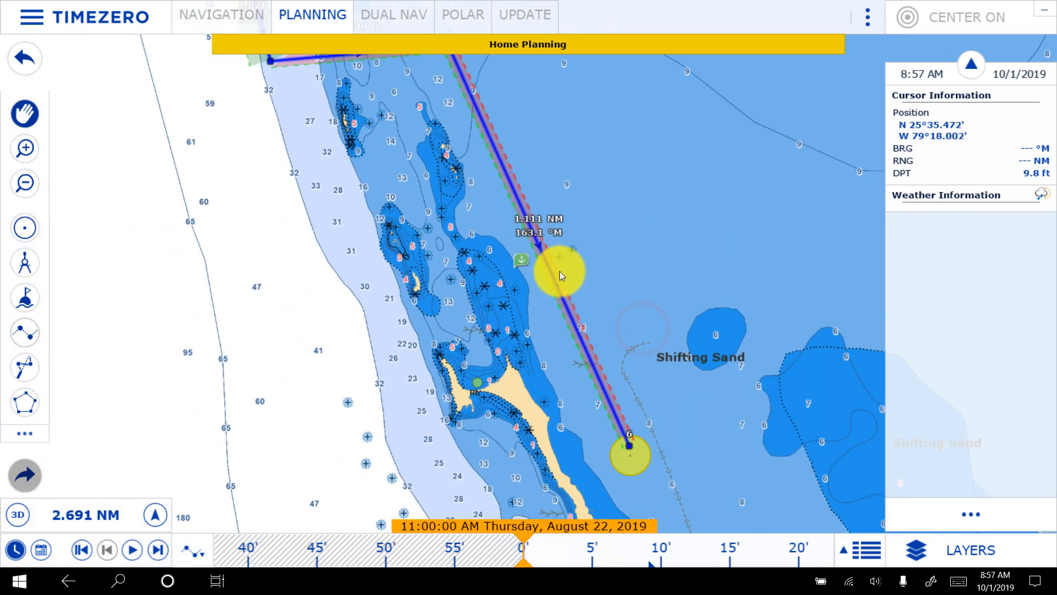
pyautogui.scroll(3, 584, 289)
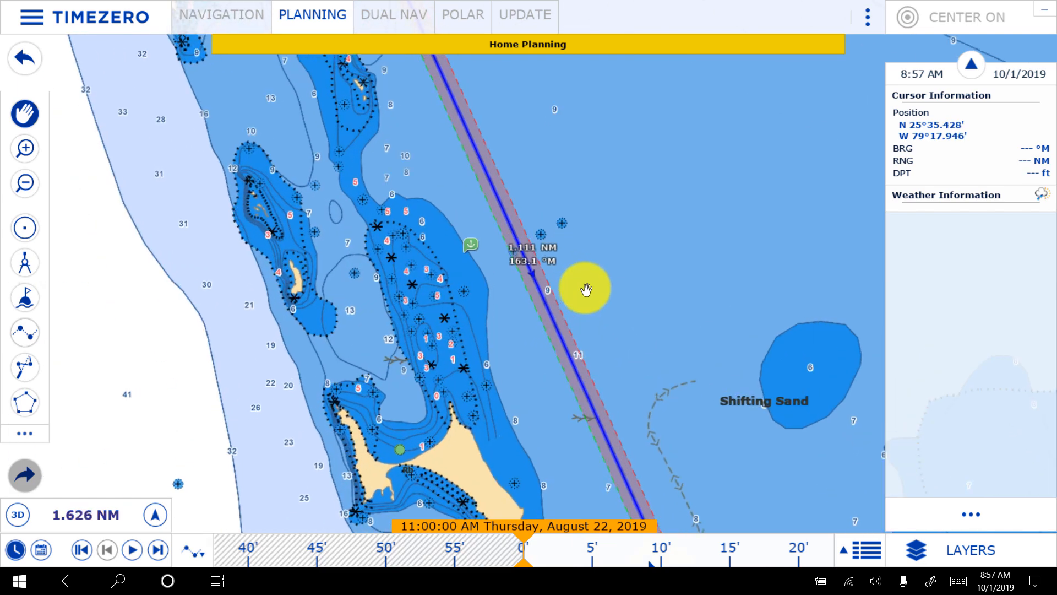
pyautogui.scroll(2, 586, 289)
pyautogui.rightClick(503, 246)
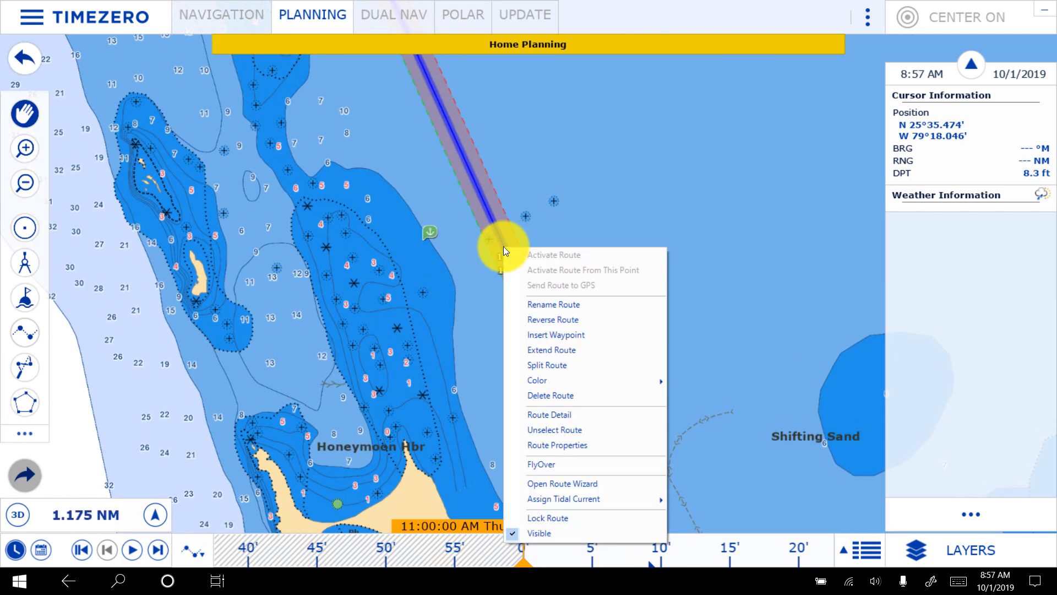
pyautogui.click(580, 337)
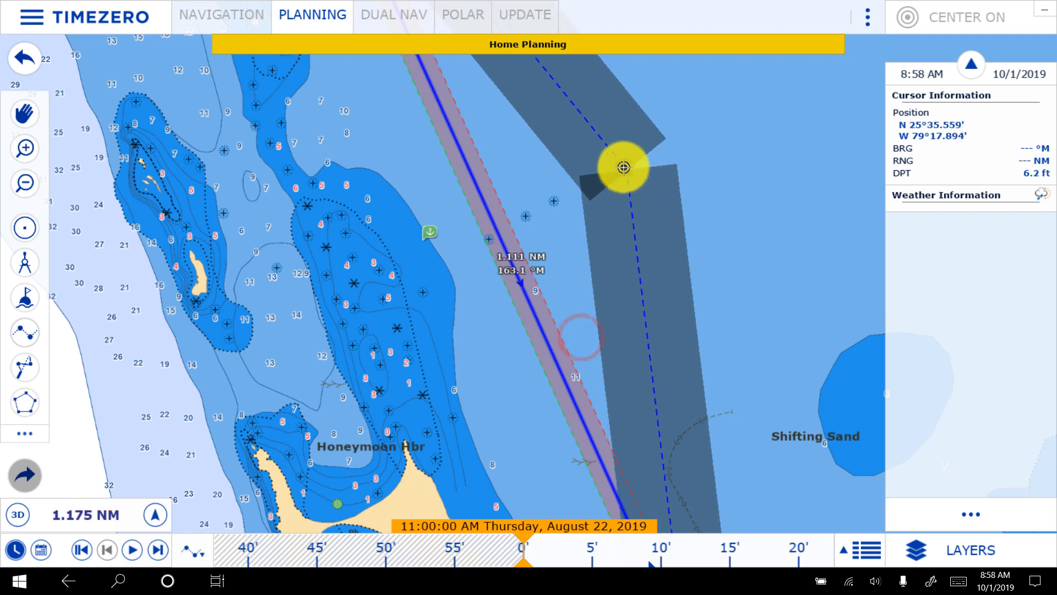
pyautogui.click(623, 166)
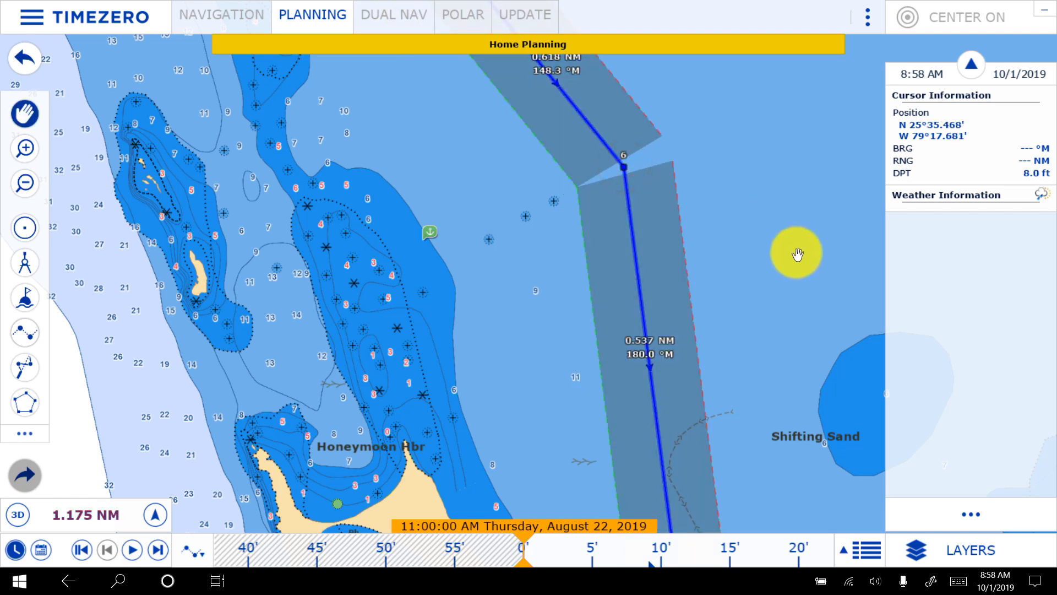
# - Examine the blue route's legs from the gap south of Holm Cay's to the Gun Cay anchorage for depths and hazards
pyautogui.moveTo(725, 160); pyautogui.dragTo(796, 500)
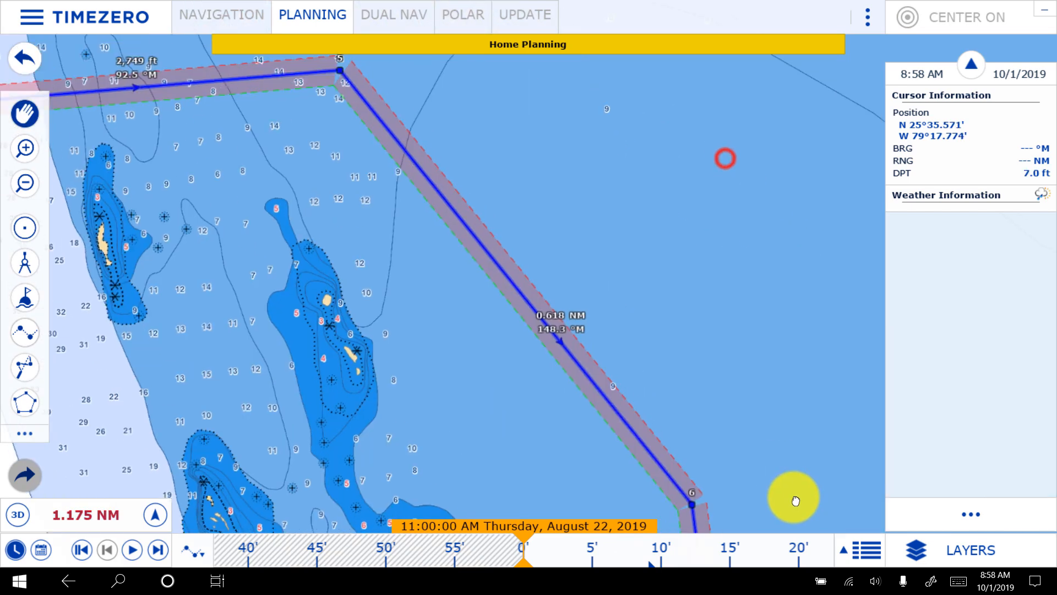
pyautogui.moveTo(292, 164); pyautogui.dragTo(405, 160)
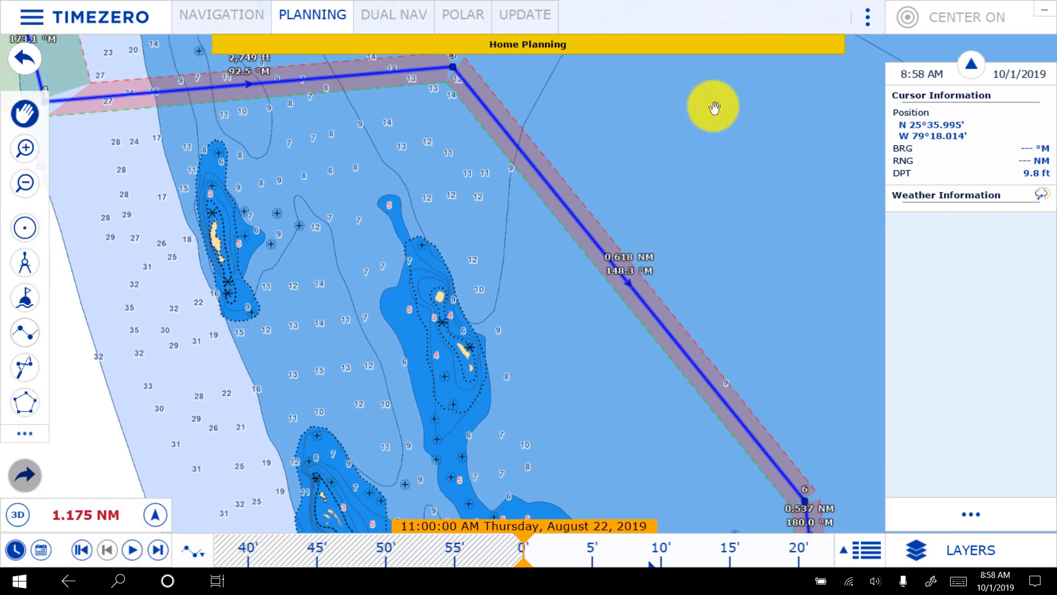
pyautogui.rightClick(667, 456)
pyautogui.click(608, 353)
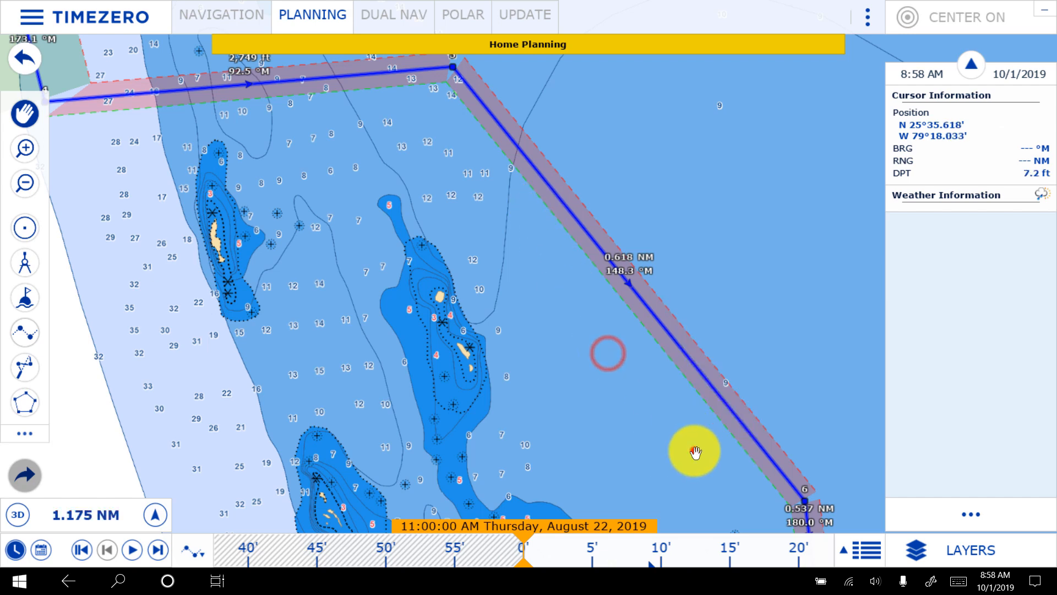
pyautogui.moveTo(695, 453); pyautogui.dragTo(538, 161)
pyautogui.moveTo(765, 295); pyautogui.dragTo(719, 98)
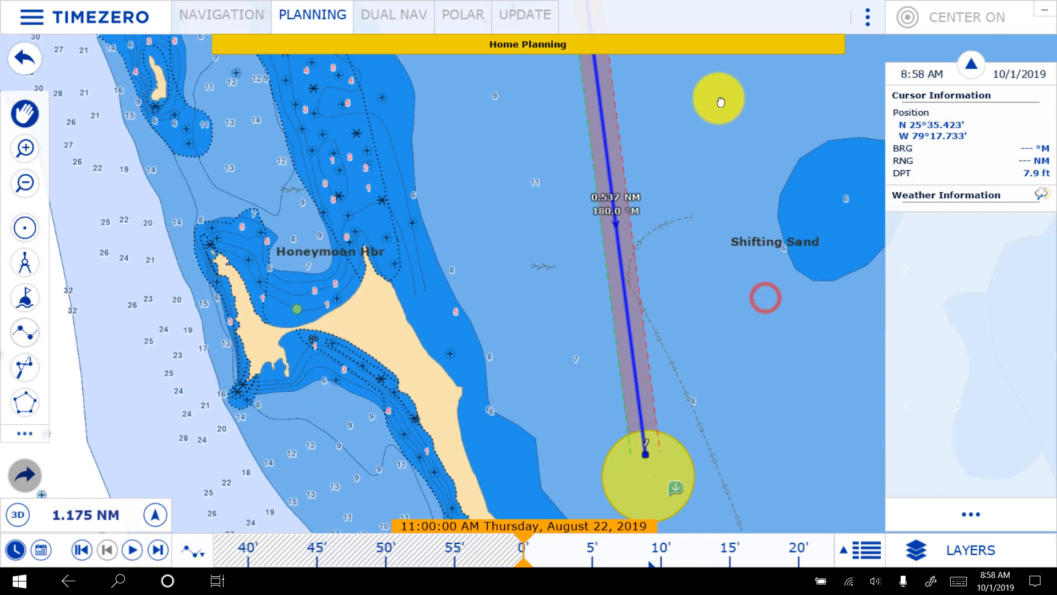
pyautogui.scroll(-1, 817, 394)
pyautogui.moveTo(797, 345); pyautogui.dragTo(615, 271)
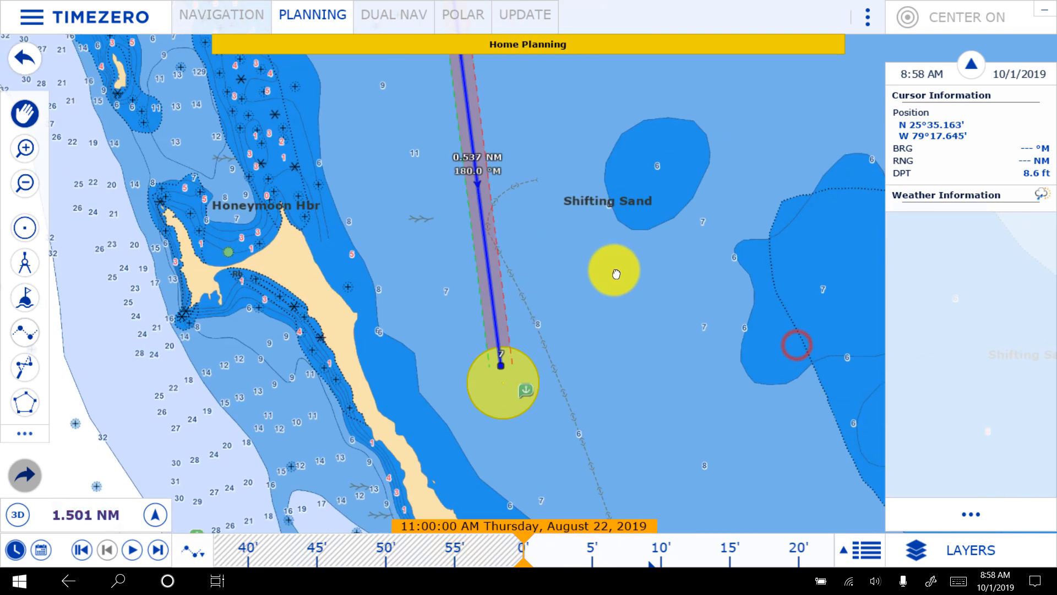
pyautogui.scroll(-1, 670, 391)
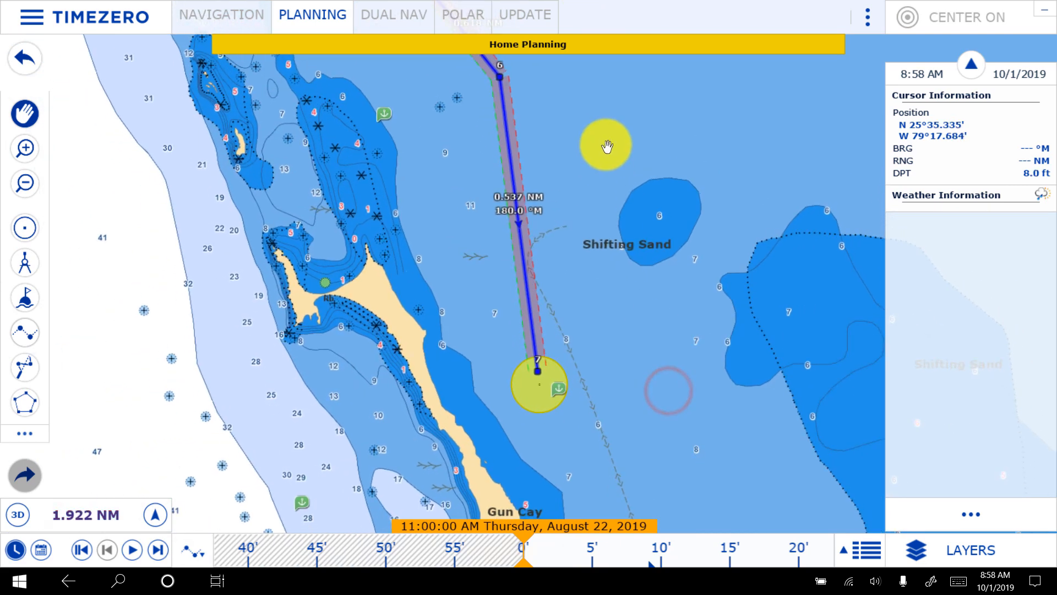
pyautogui.moveTo(606, 140); pyautogui.dragTo(708, 370)
pyautogui.moveTo(570, 136); pyautogui.dragTo(726, 311)
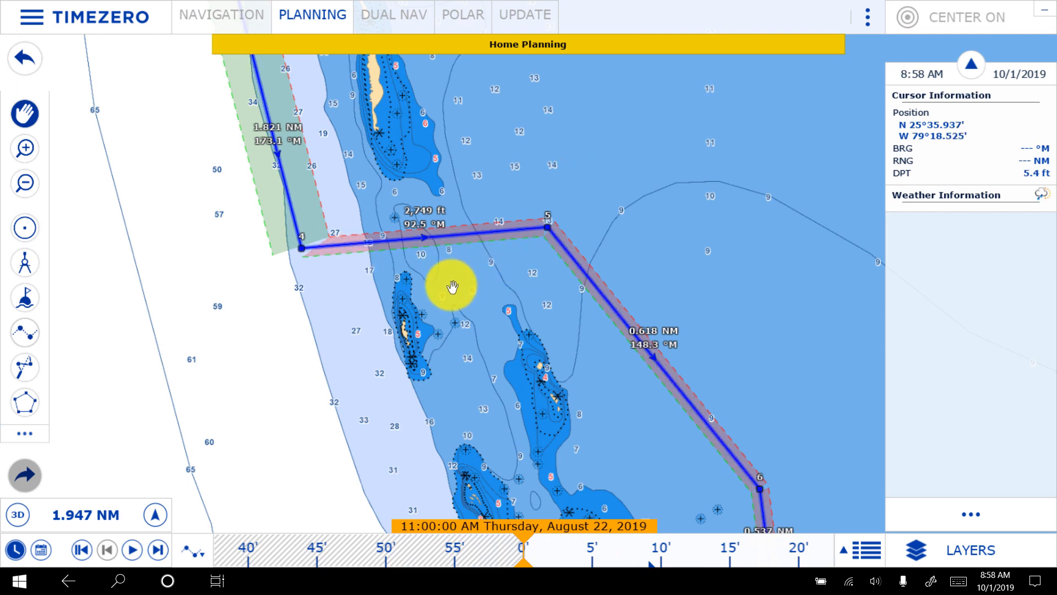
# - Move waypoint 5 southwest so the leg from waypoint 4 through the gap is about 2,518 ft long at 96.8 °M
pyautogui.scroll(3, 449, 283)
pyautogui.moveTo(243, 238); pyautogui.dragTo(342, 370)
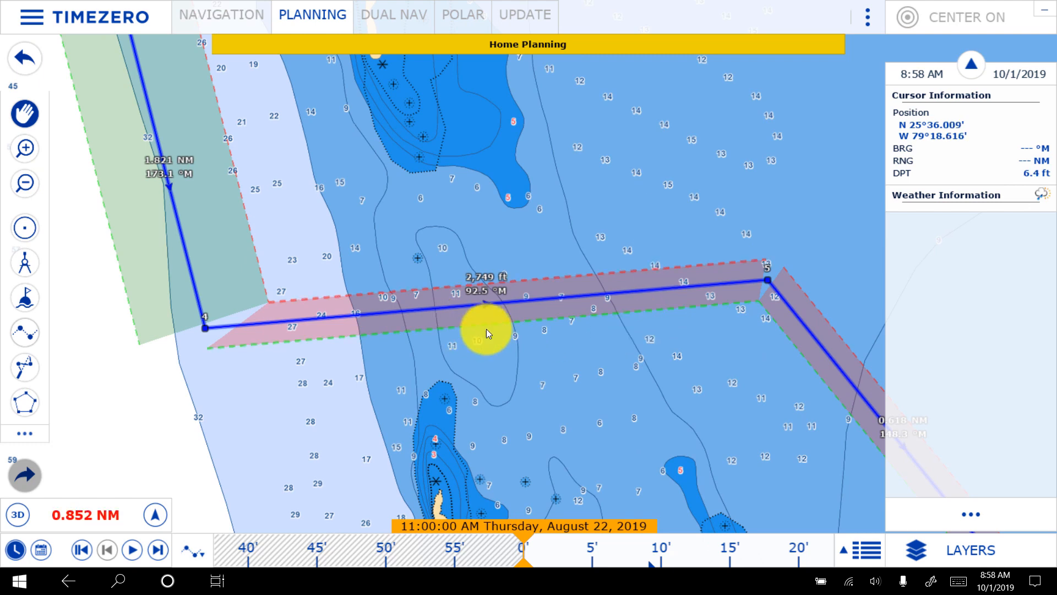
pyautogui.moveTo(763, 276); pyautogui.dragTo(722, 319)
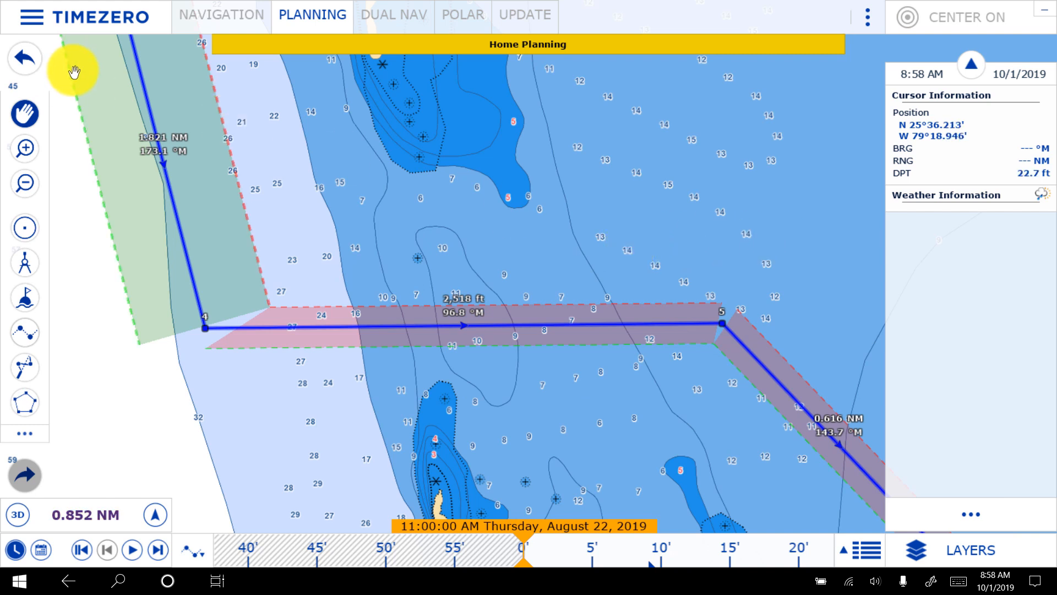
# - Look through the Ship & Track, Marks & Boundaries and General settings in the program options
pyautogui.click(32, 17)
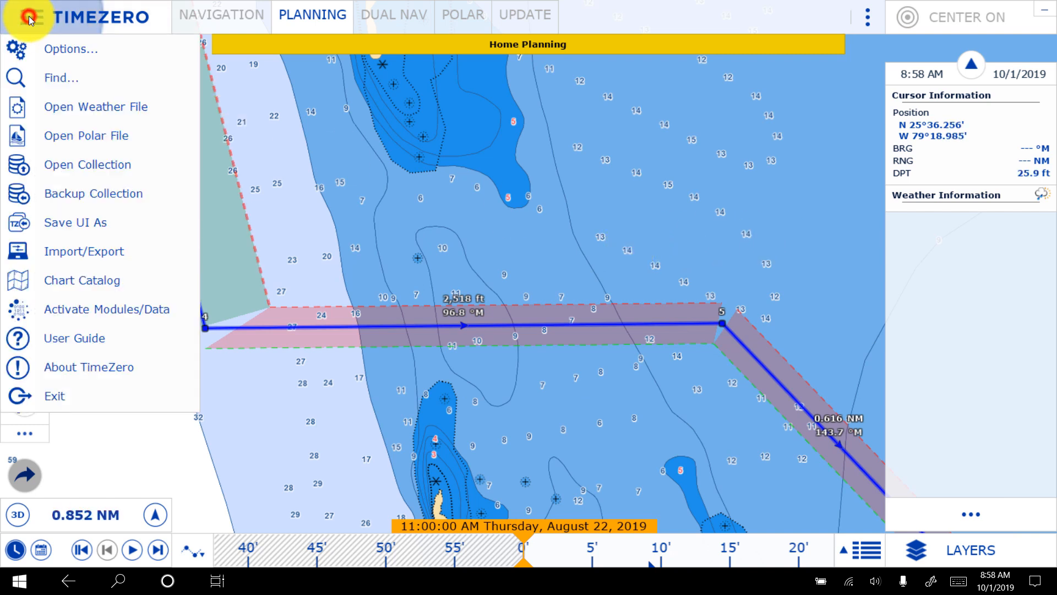
pyautogui.click(77, 54)
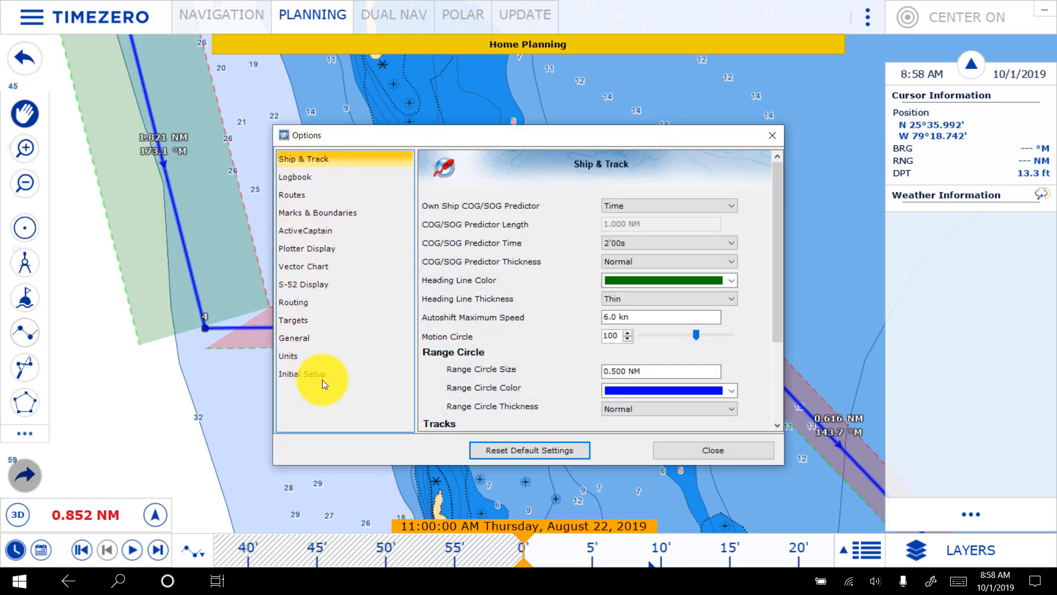
pyautogui.click(295, 216)
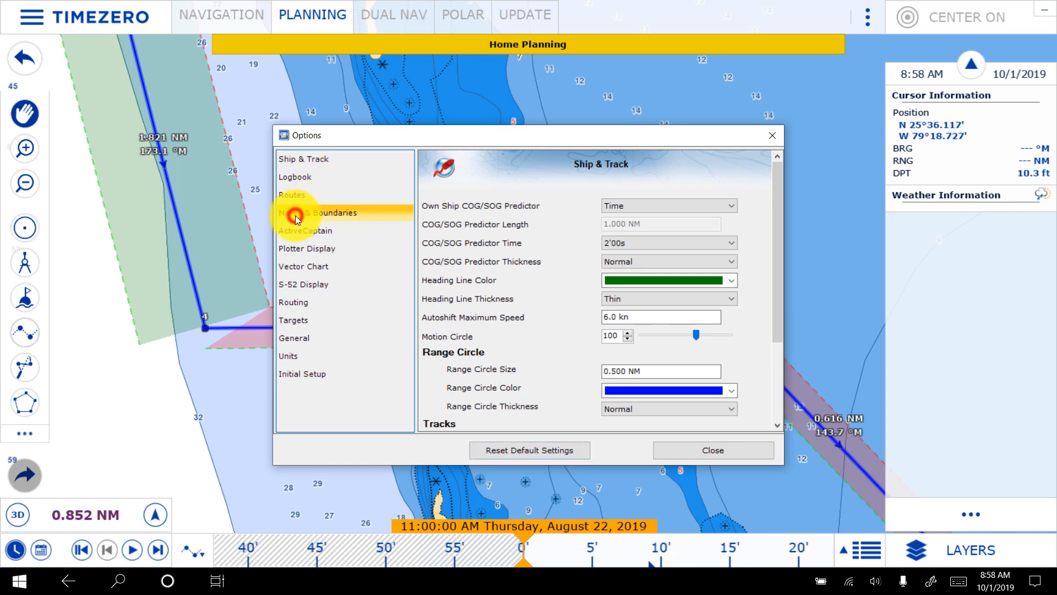
pyautogui.click(293, 157)
pyautogui.scroll(-3, 507, 330)
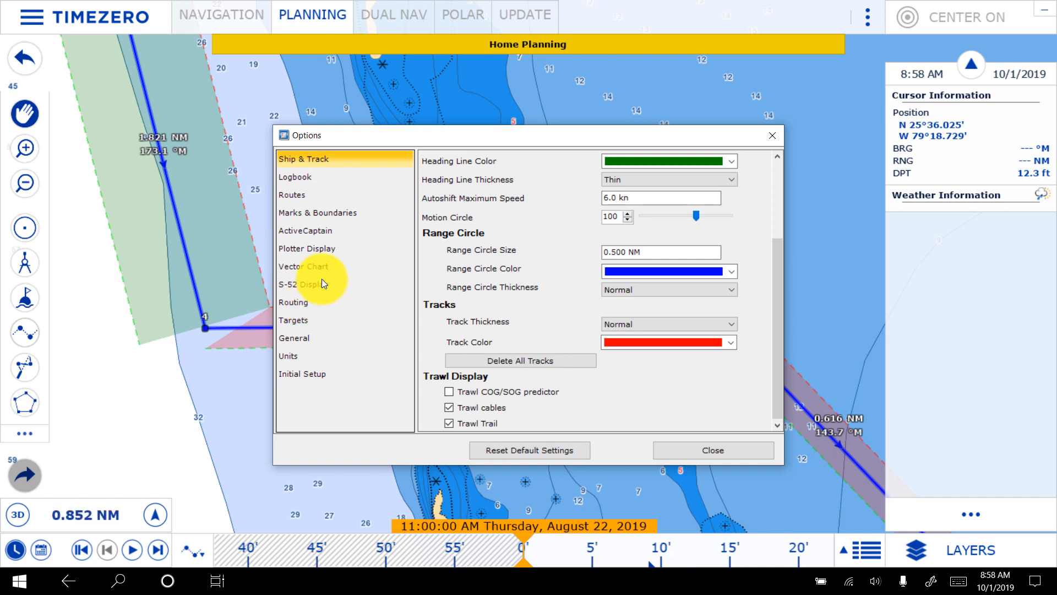
pyautogui.click(289, 212)
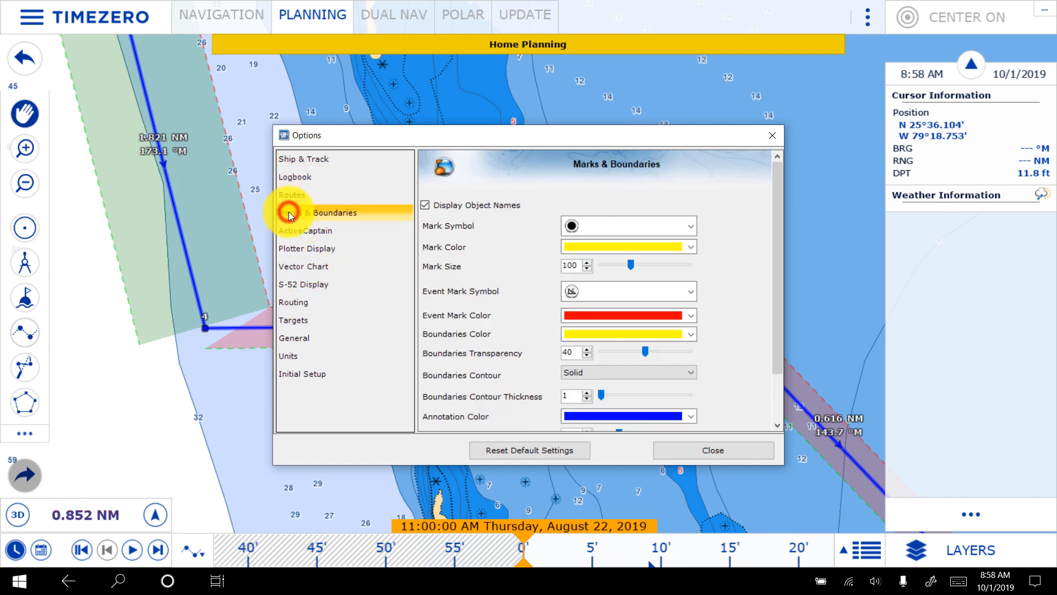
pyautogui.scroll(-2, 466, 331)
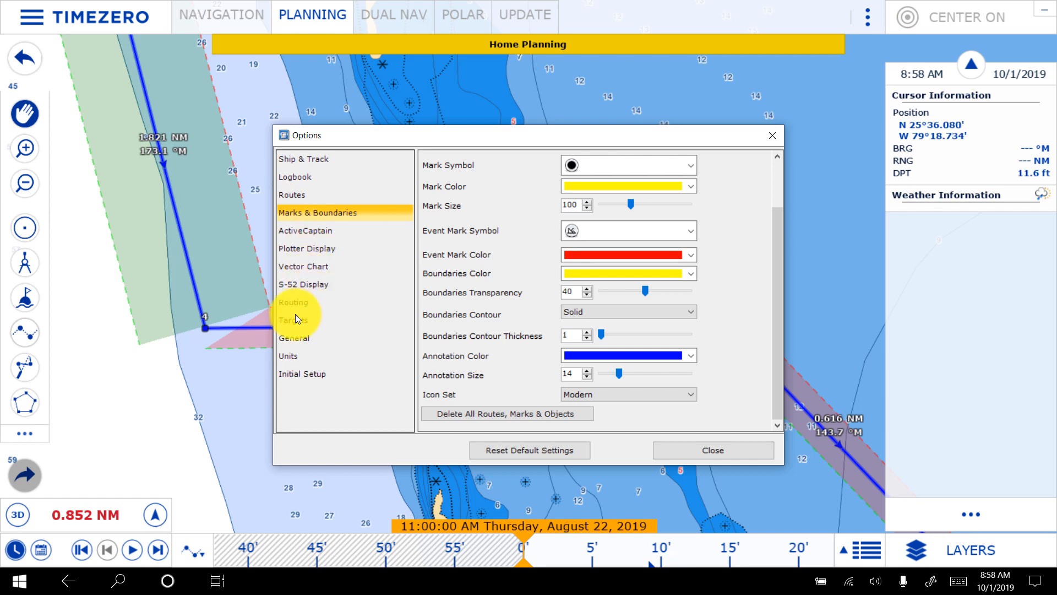
pyautogui.click(289, 339)
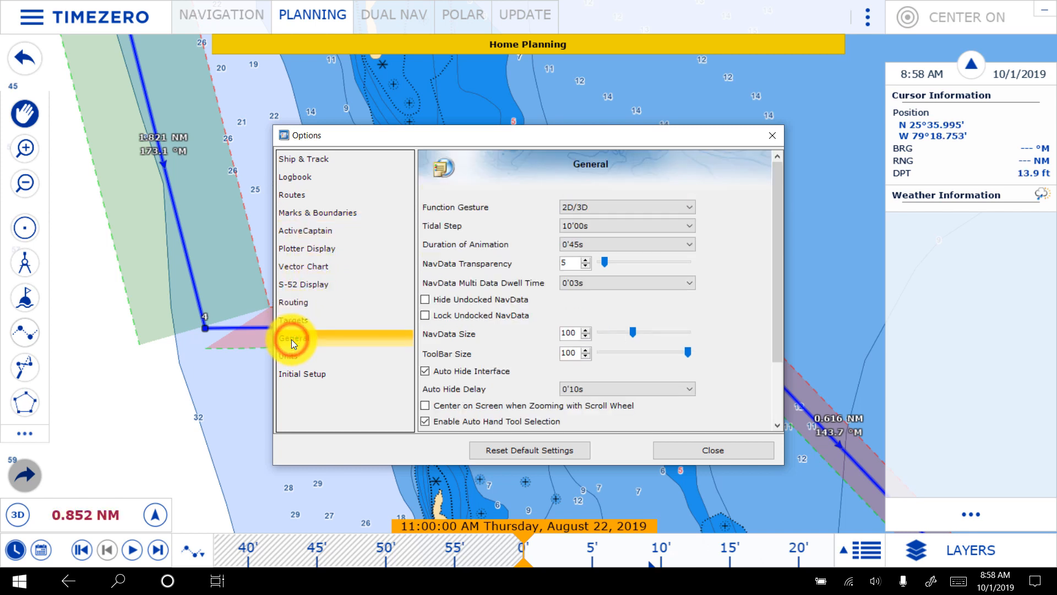
pyautogui.scroll(-1, 513, 359)
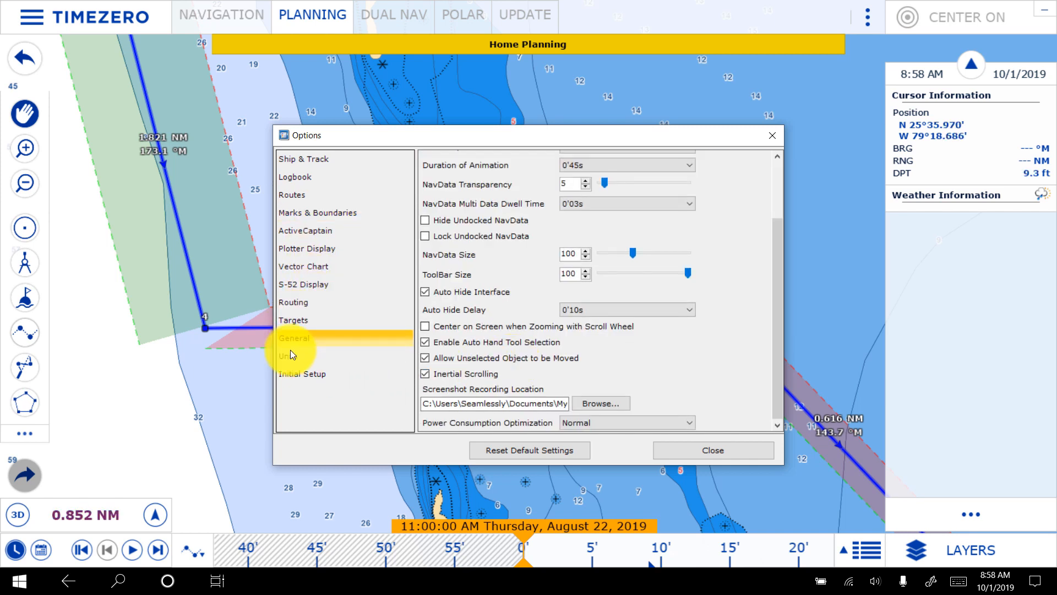
# - Review the Initial Setup options, including boat dimensions, keel draft, sensor positions, instrument limits, damping and offsets
pyautogui.click(291, 381)
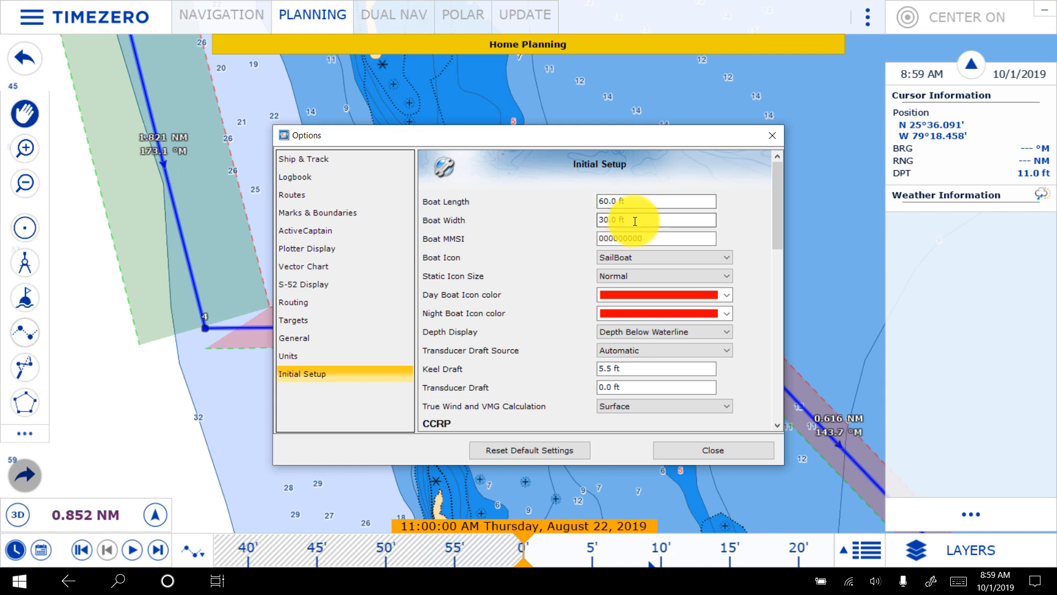
pyautogui.scroll(-1, 573, 292)
pyautogui.scroll(-3, 573, 292)
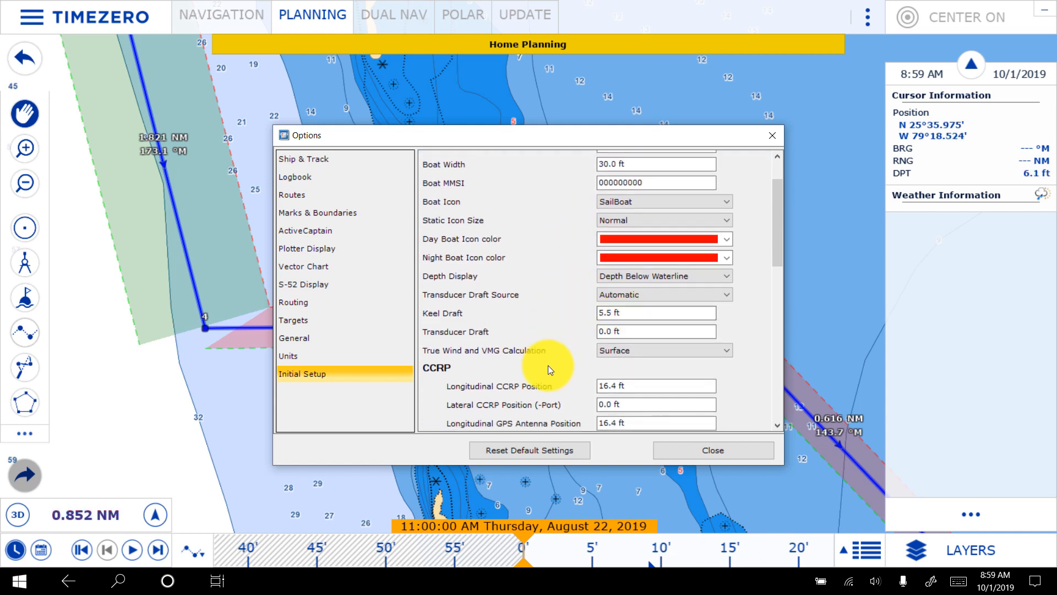
pyautogui.click(573, 325)
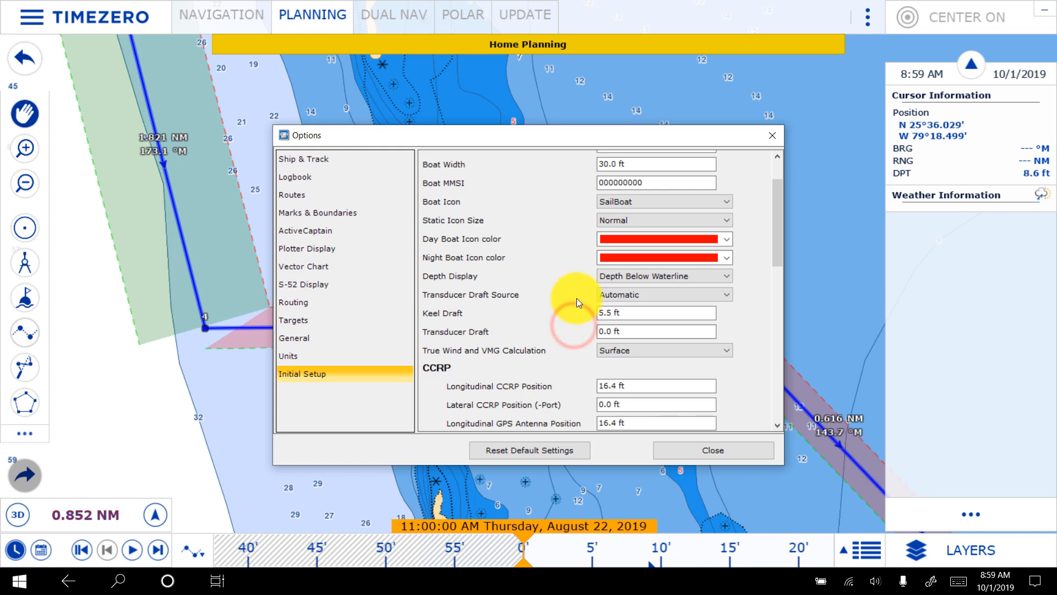
pyautogui.scroll(-15, 579, 354)
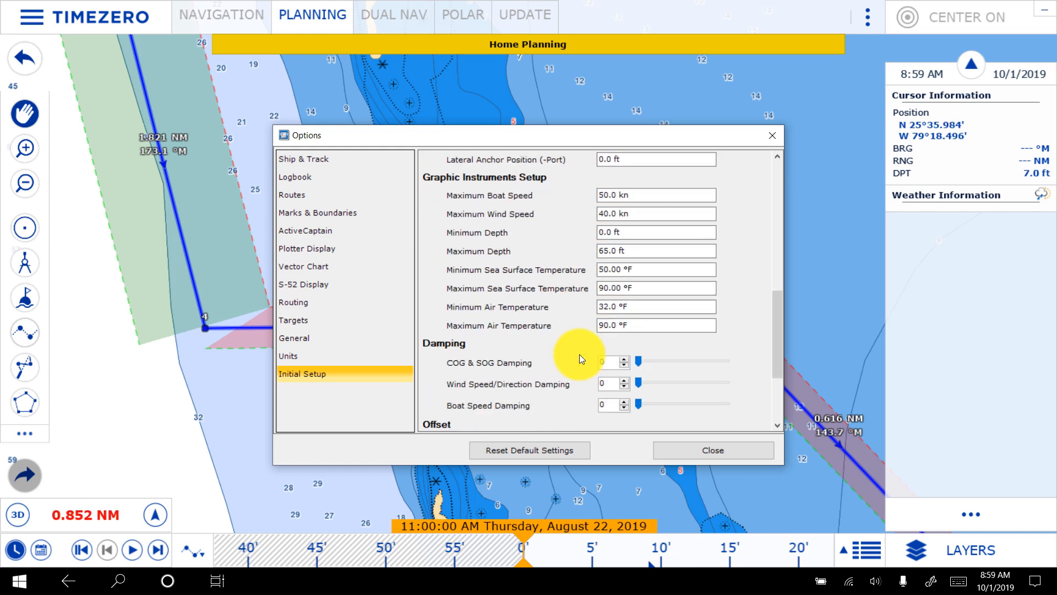
pyautogui.scroll(-8, 579, 355)
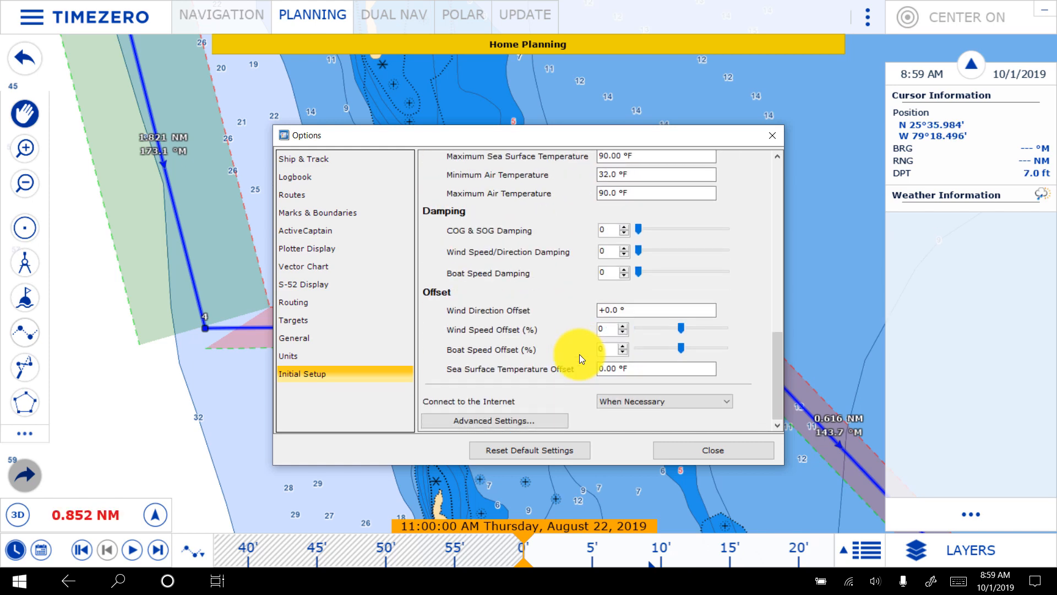
pyautogui.scroll(20, 511, 247)
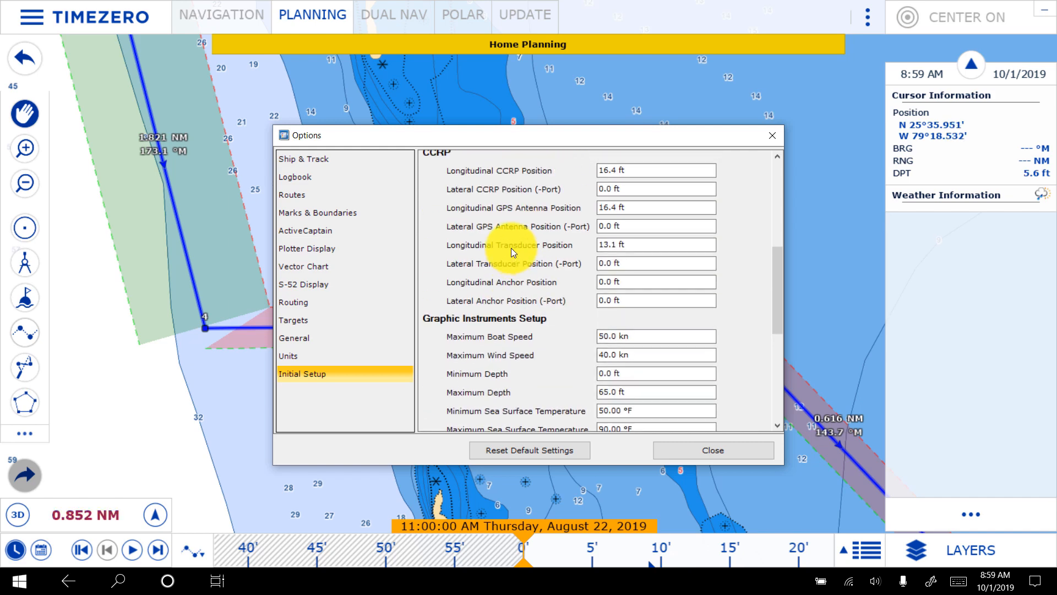
# - Review the Routing options, including the wind and wave limits, and close the program options
pyautogui.click(294, 336)
pyautogui.click(289, 300)
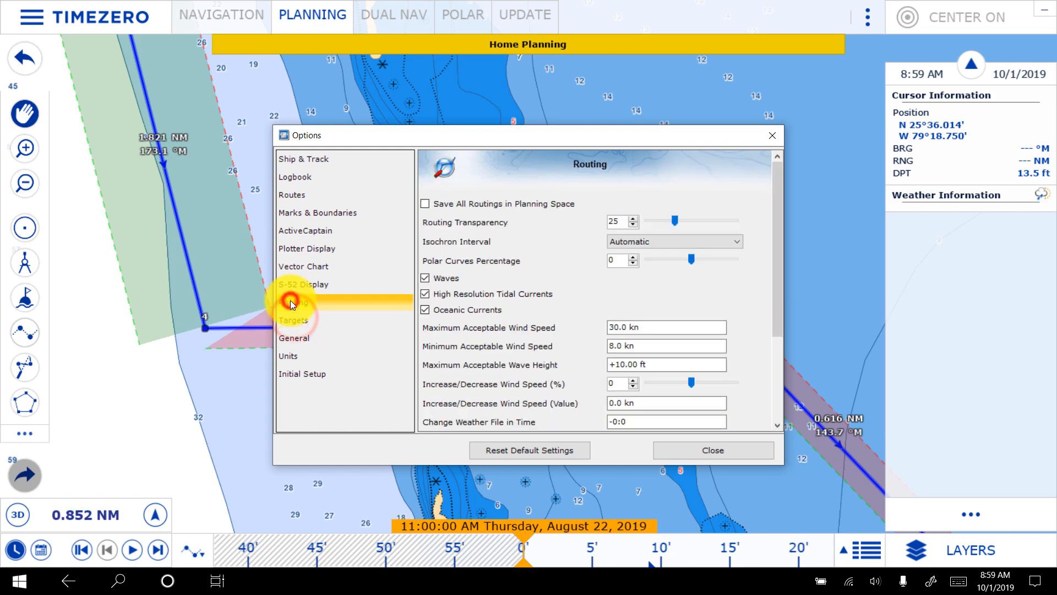
pyautogui.scroll(-2, 518, 311)
pyautogui.scroll(3, 519, 312)
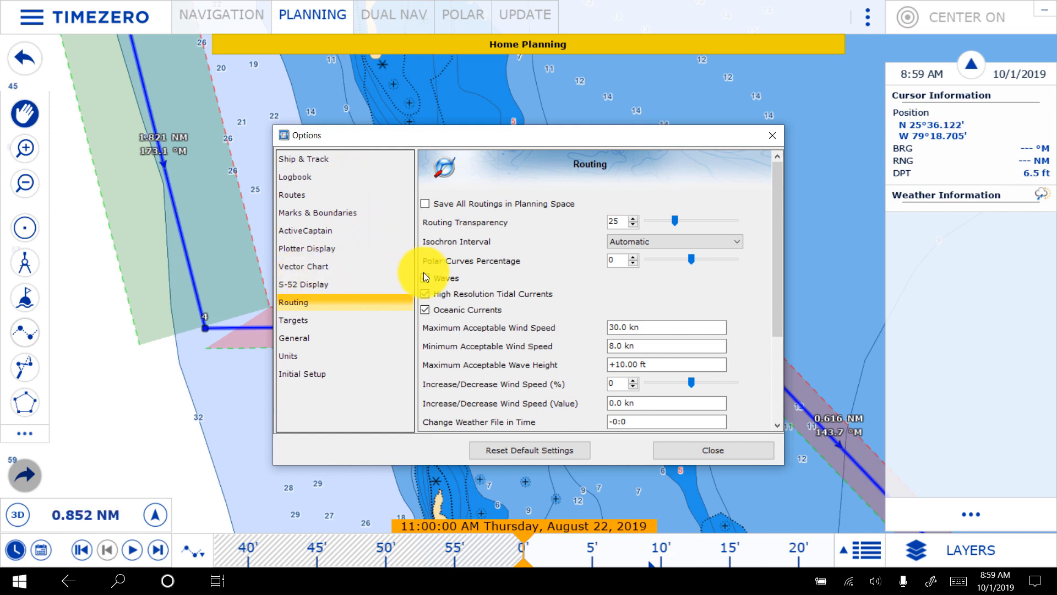
pyautogui.click(716, 449)
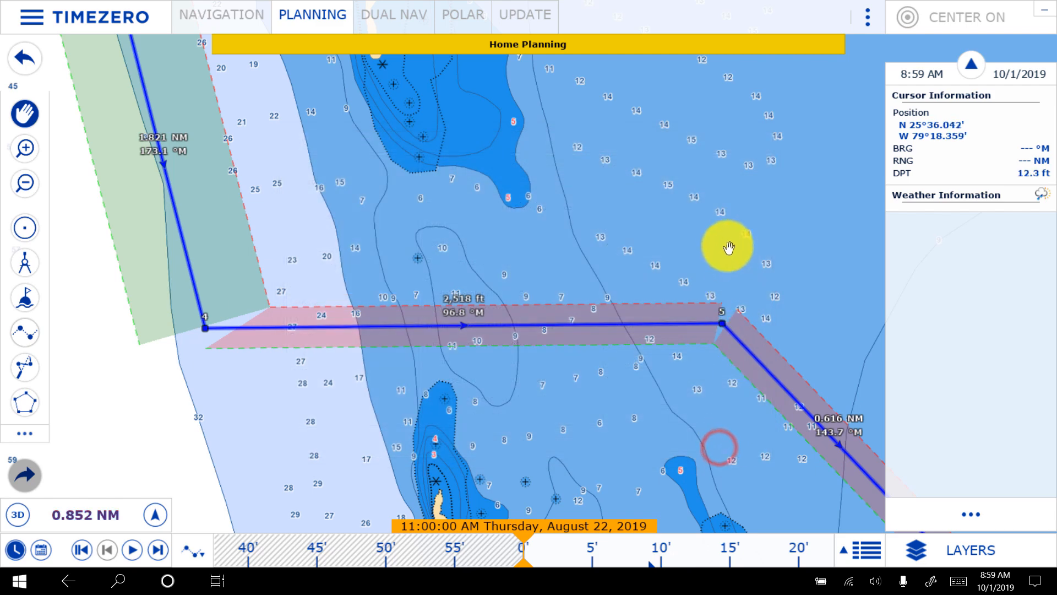
# - Change the color of the blue route from Bimini to the Gun Cay anchorage to orange
pyautogui.moveTo(727, 242); pyautogui.dragTo(582, 216)
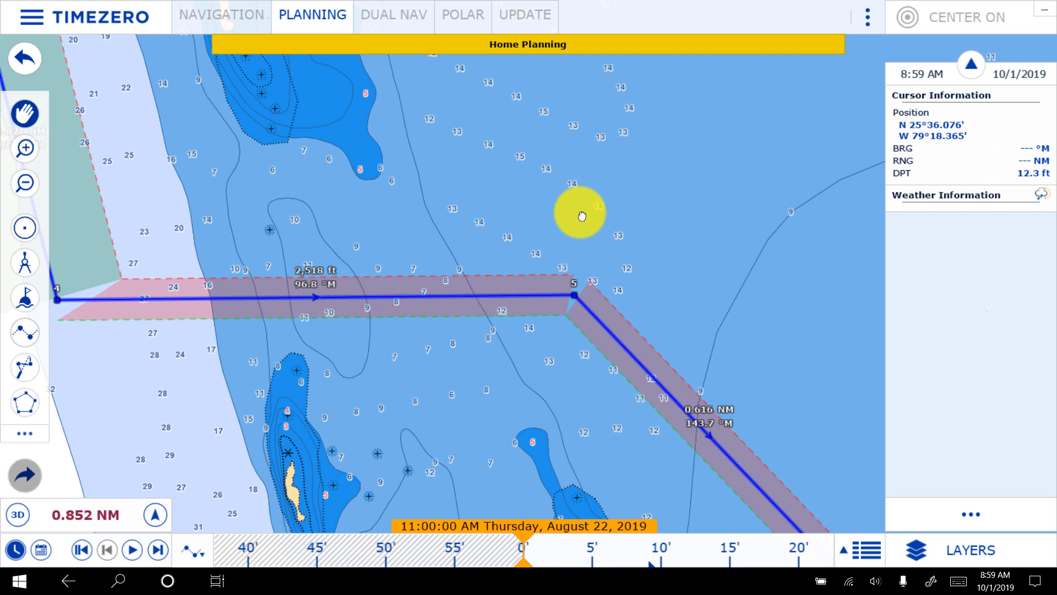
pyautogui.rightClick(582, 215)
pyautogui.scroll(-10, 582, 212)
pyautogui.rightClick(580, 278)
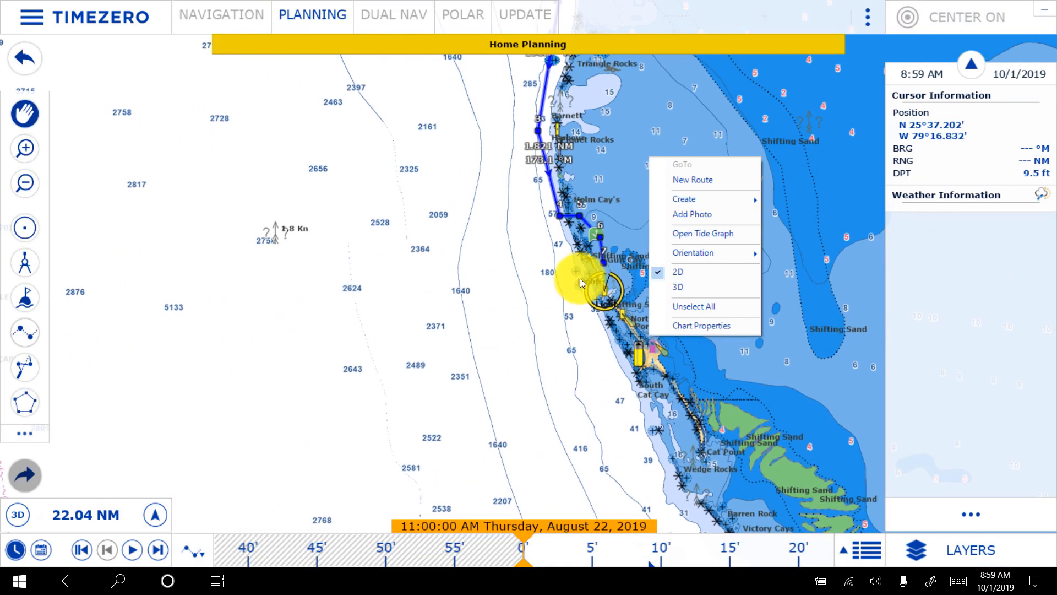
pyautogui.click(641, 139)
pyautogui.moveTo(676, 122); pyautogui.dragTo(527, 234)
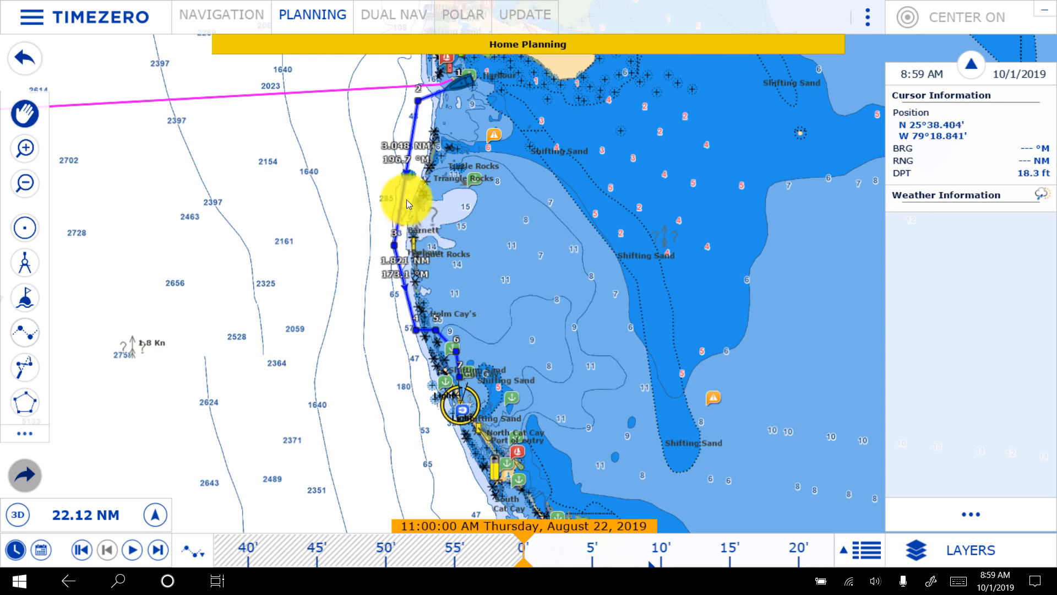
pyautogui.rightClick(401, 199)
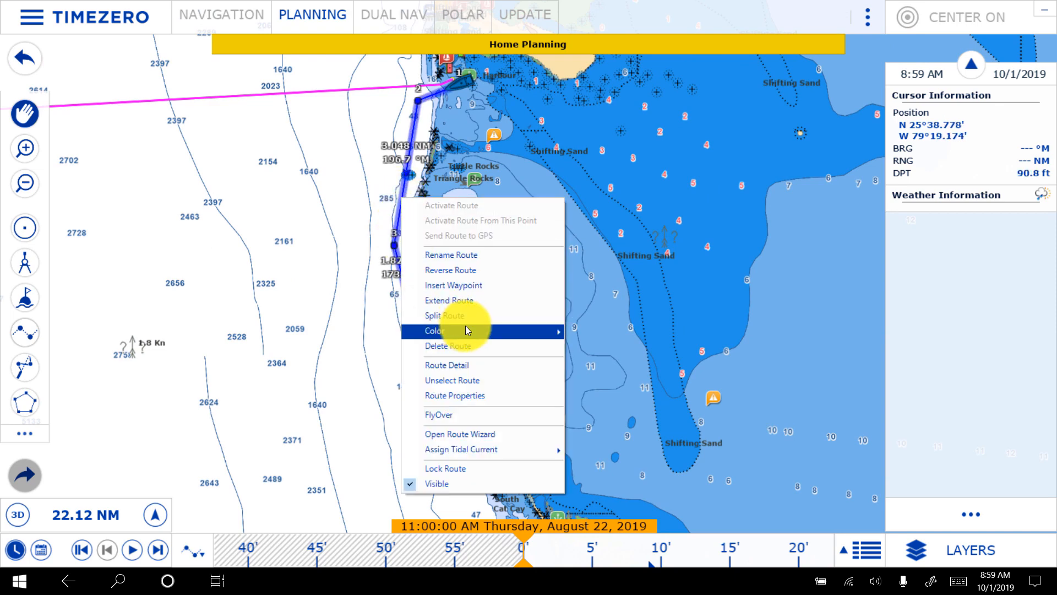
pyautogui.moveTo(467, 329)
pyautogui.click(609, 352)
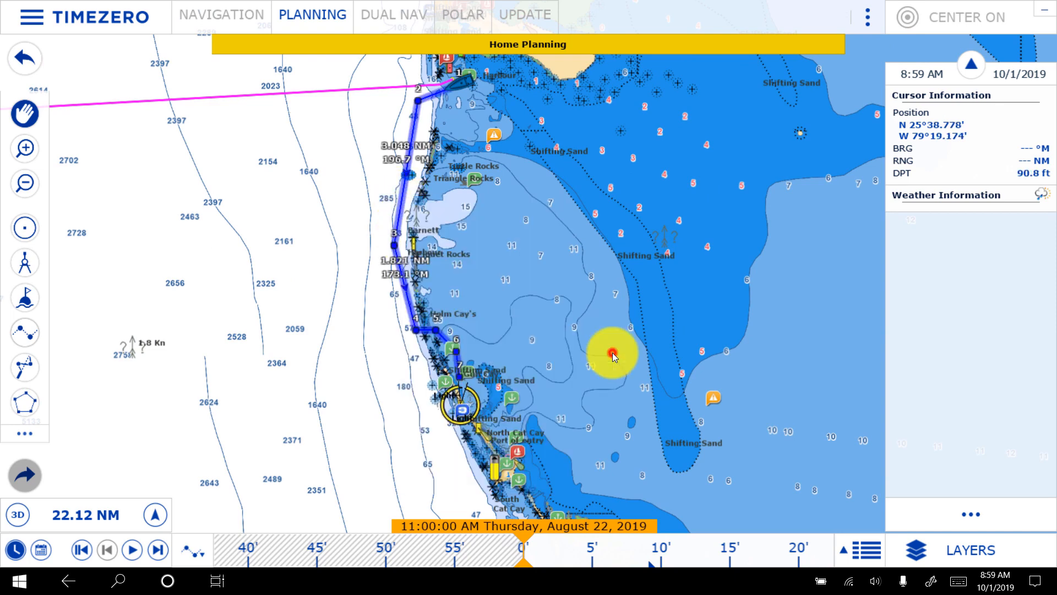
pyautogui.rightClick(369, 318)
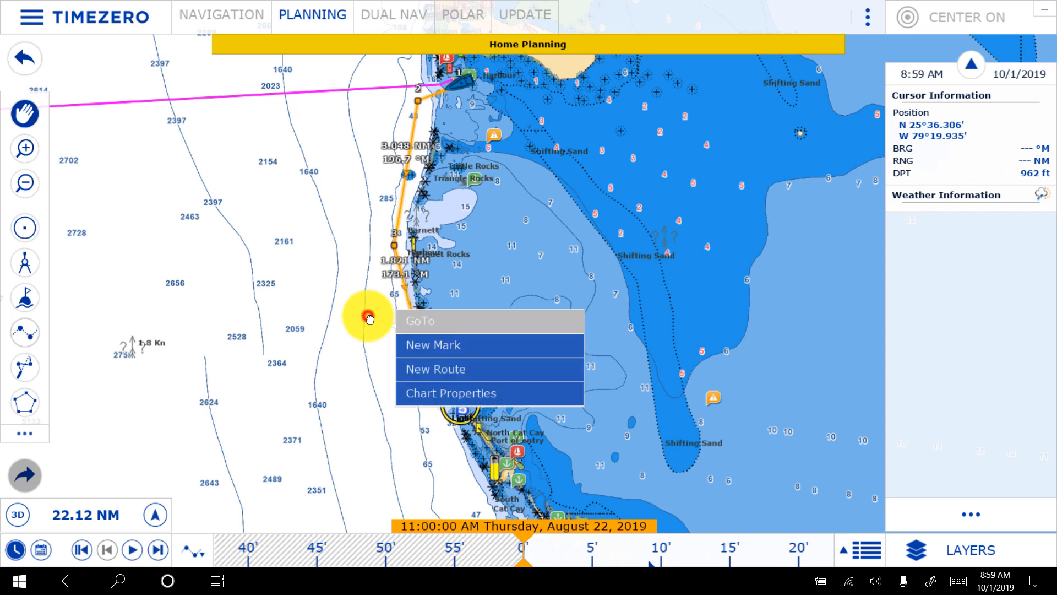
pyautogui.click(506, 280)
pyautogui.rightClick(505, 281)
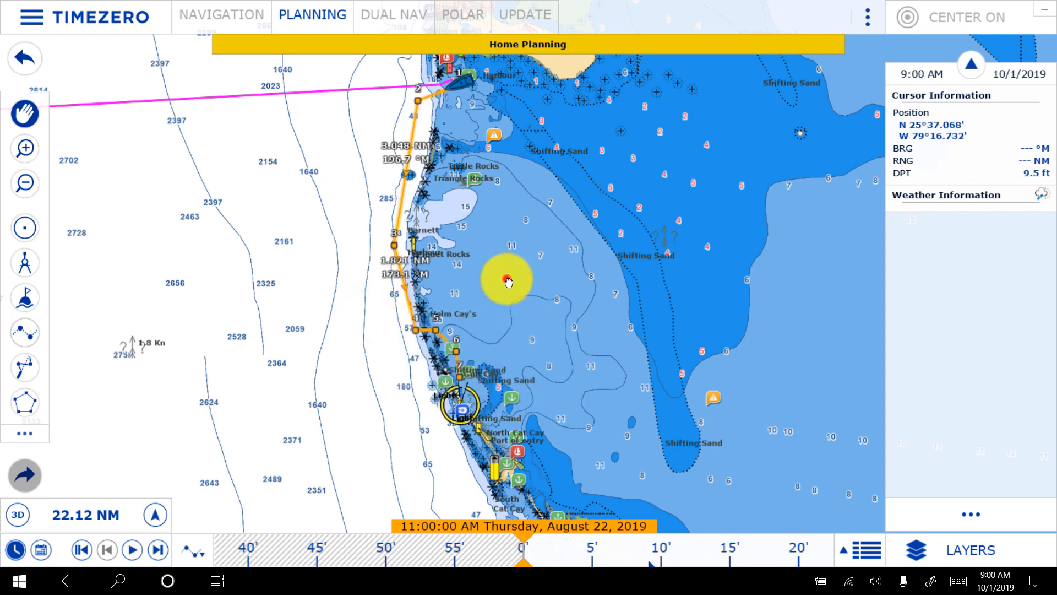
pyautogui.click(522, 249)
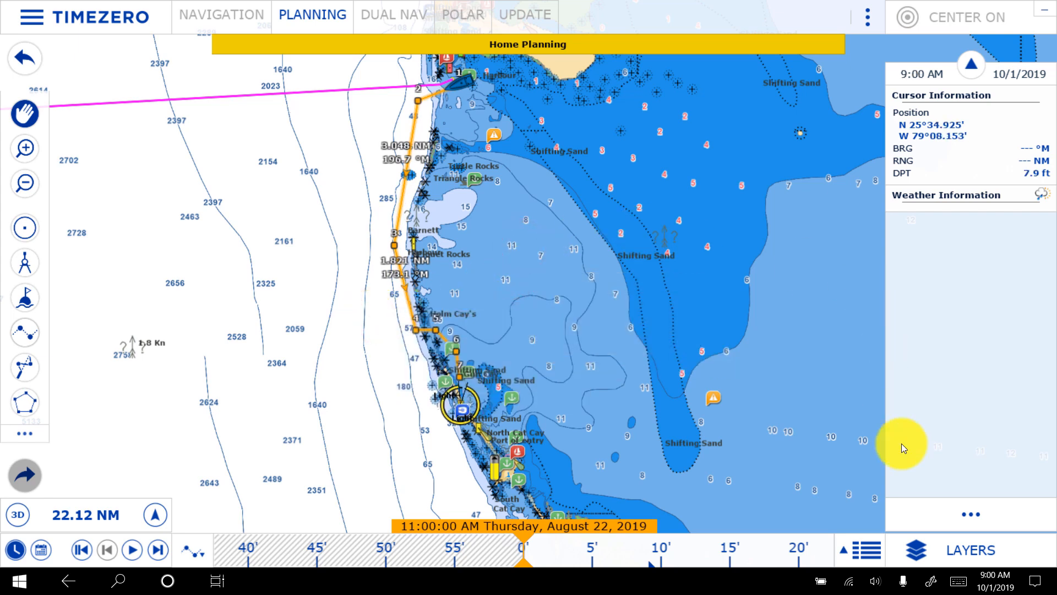
# - Switch the chart display to MM3D Raster charts
pyautogui.click(916, 553)
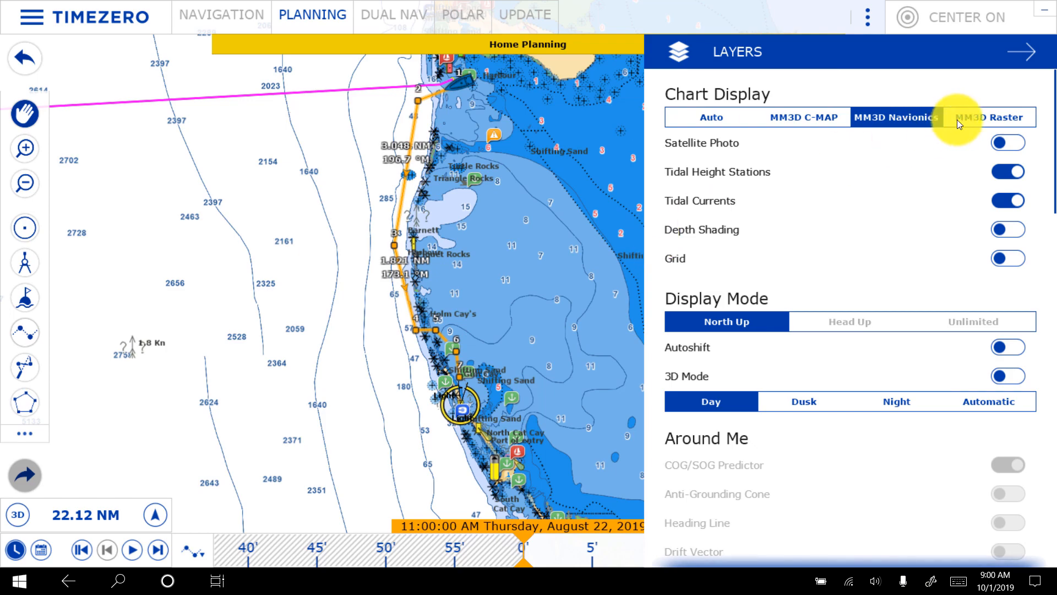
pyautogui.click(992, 118)
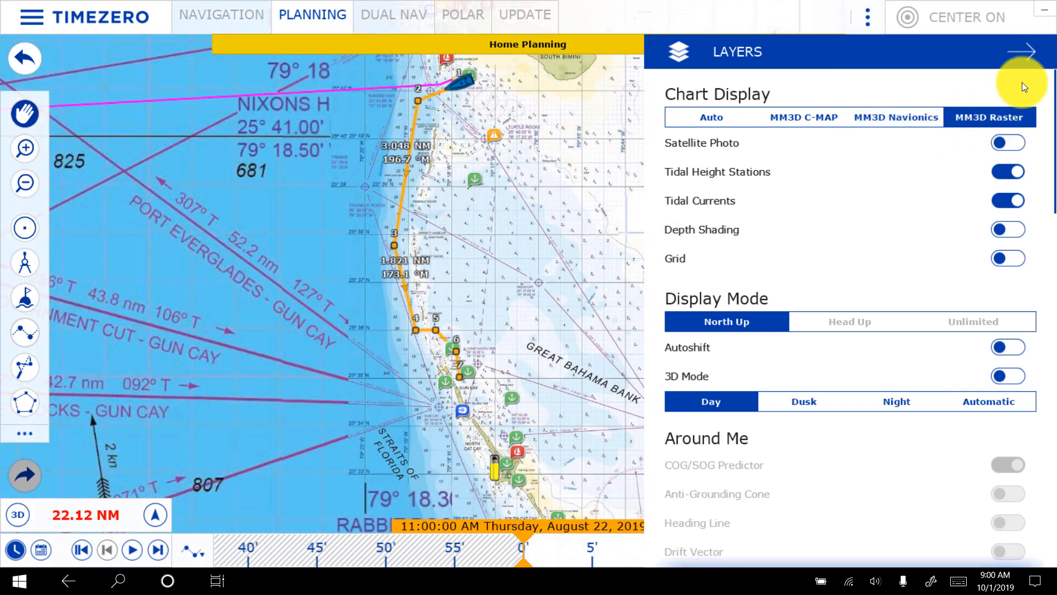
pyautogui.click(1024, 54)
# - Examine the orange route against the raster chart, from the gap south of Holm Cay north to Nixons Harbour
pyautogui.scroll(1, 484, 279)
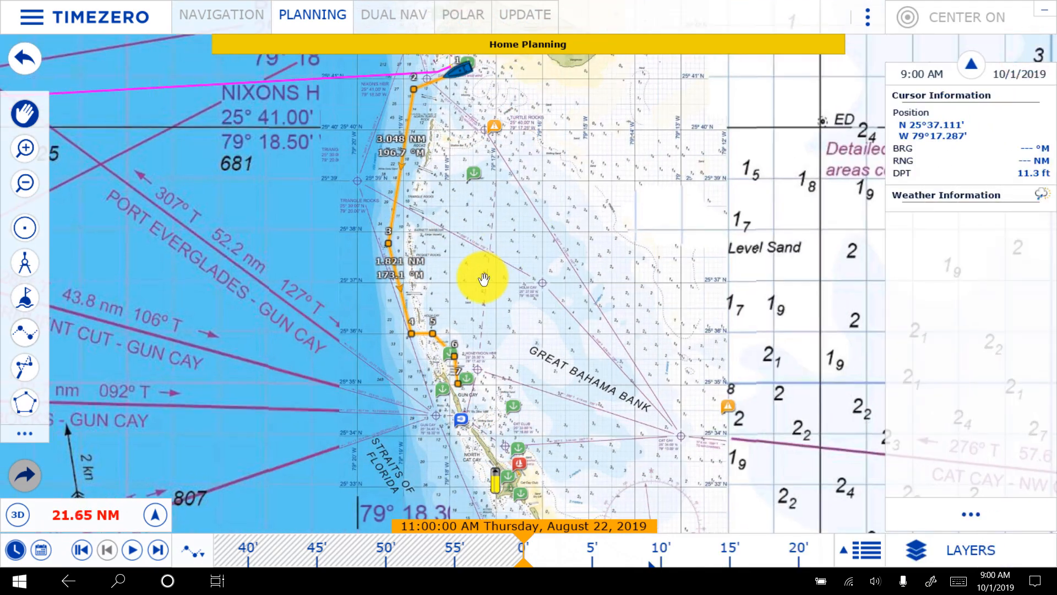
pyautogui.scroll(5, 484, 279)
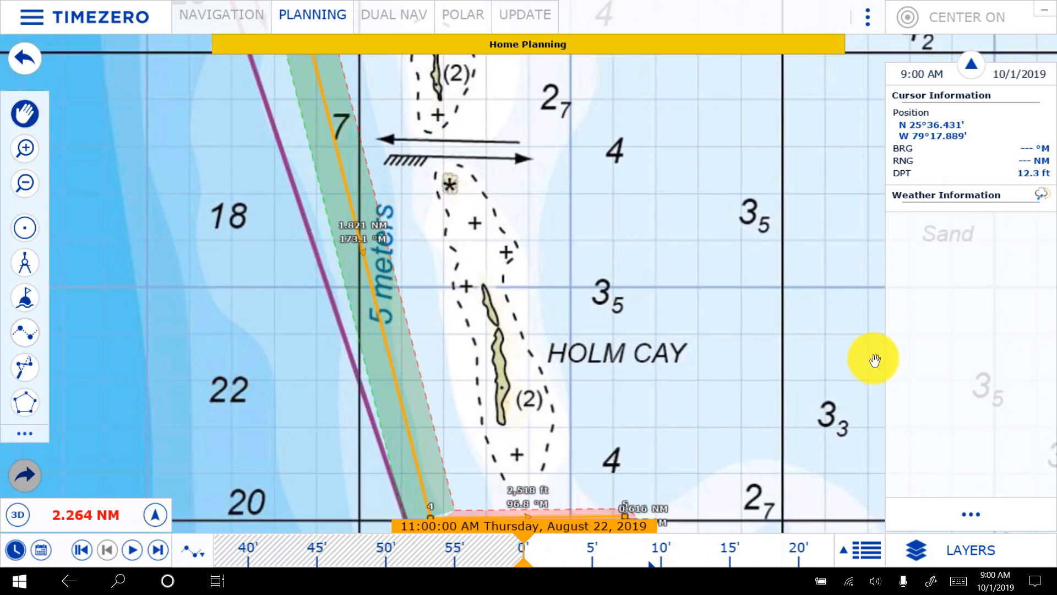
pyautogui.moveTo(874, 361); pyautogui.dragTo(814, 90)
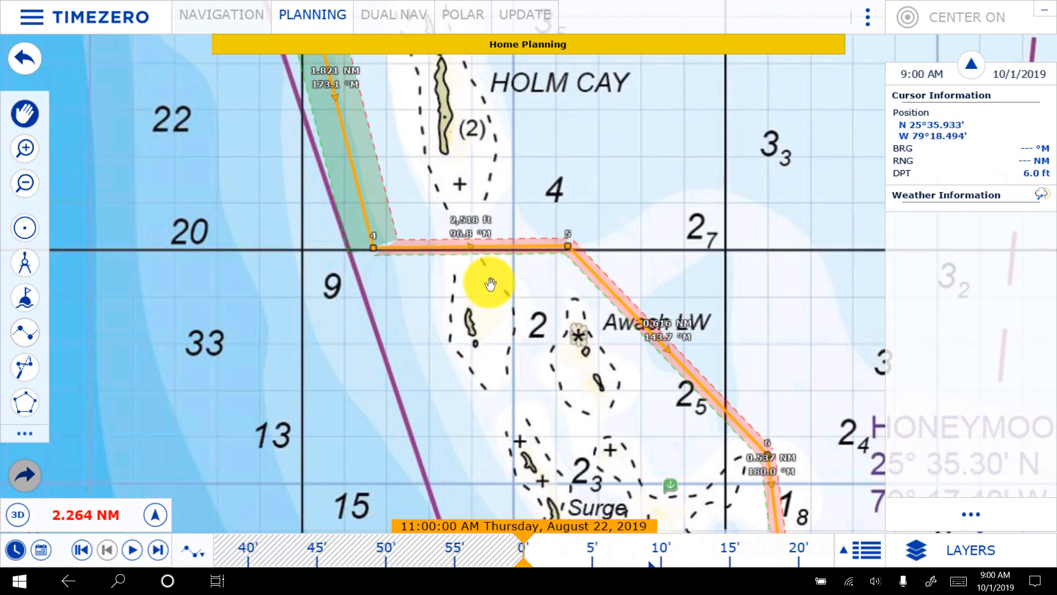
pyautogui.scroll(-1, 773, 284)
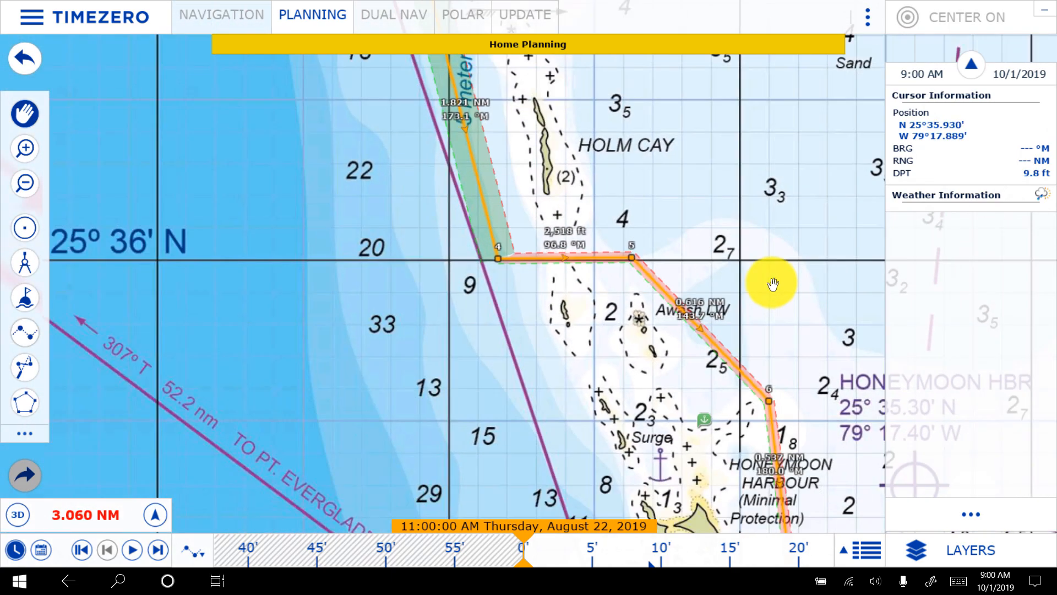
pyautogui.scroll(-3, 773, 280)
pyautogui.moveTo(802, 283); pyautogui.dragTo(668, 371)
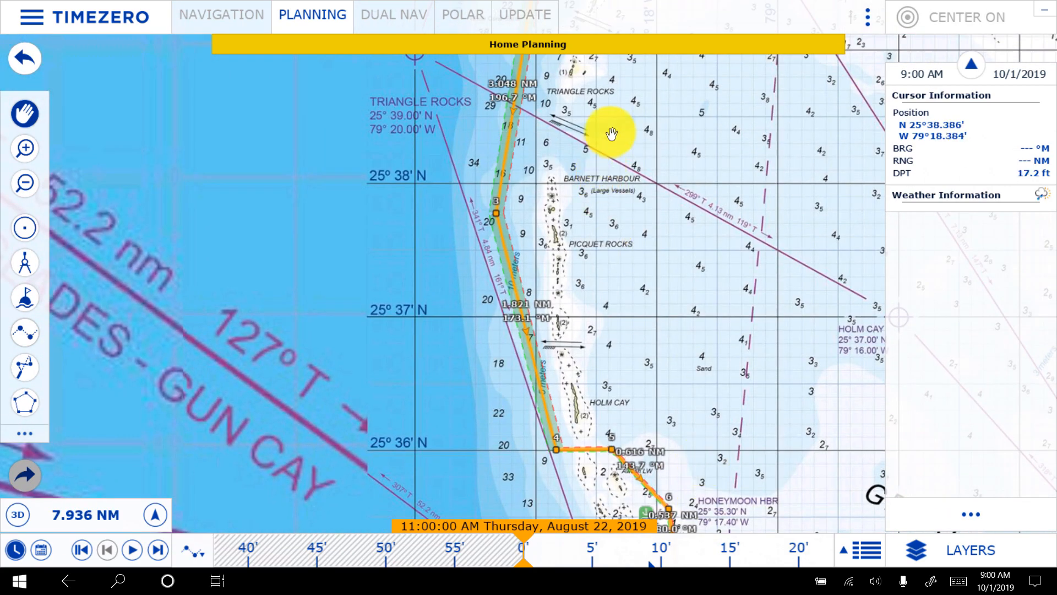
pyautogui.moveTo(612, 135); pyautogui.dragTo(637, 408)
pyautogui.moveTo(681, 175); pyautogui.dragTo(654, 366)
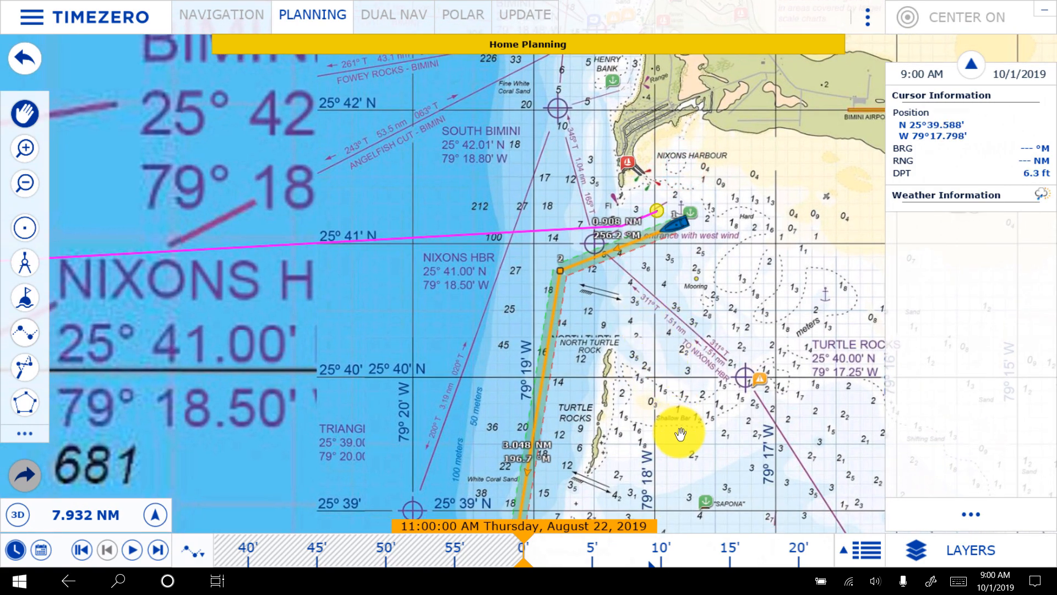
# - Follow the orange route south on the raster chart past Turtle Rocks and Holm Cay to the Gun Cay anchorage
pyautogui.moveTo(680, 435); pyautogui.dragTo(650, 345)
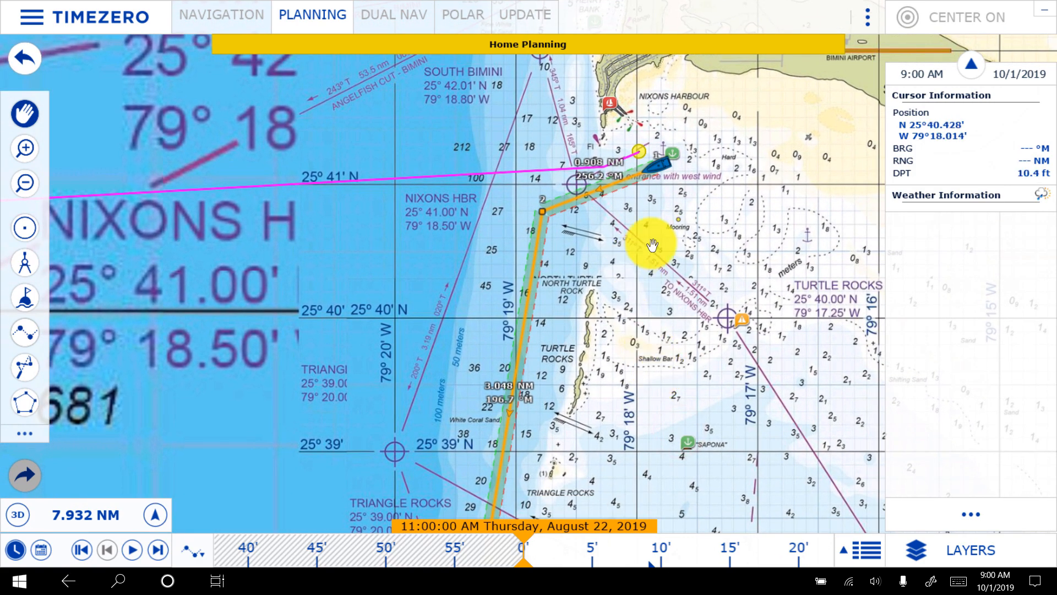
pyautogui.moveTo(646, 457); pyautogui.dragTo(720, 135)
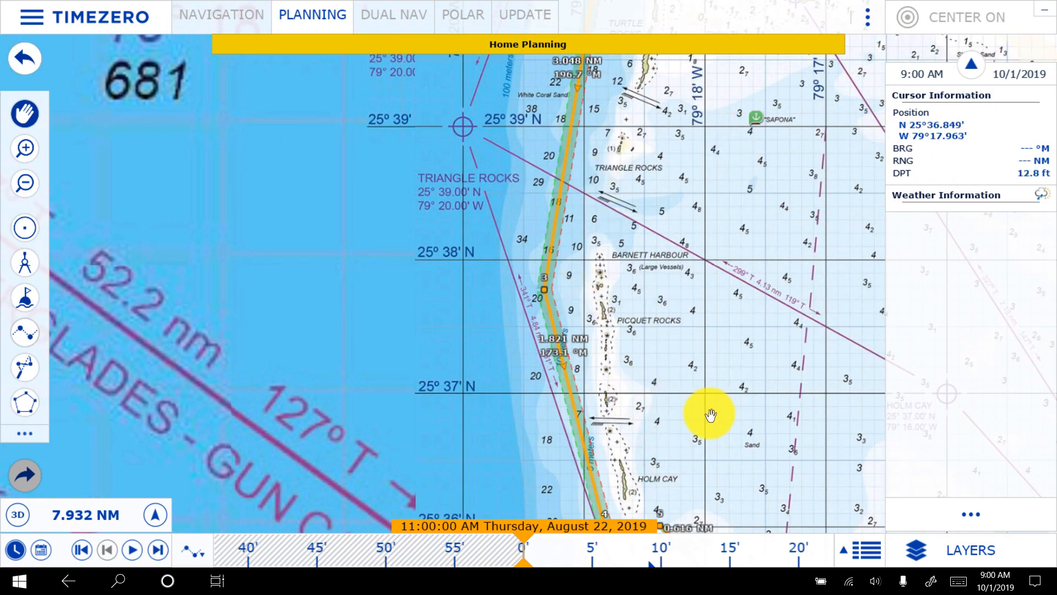
pyautogui.moveTo(708, 413); pyautogui.dragTo(615, 209)
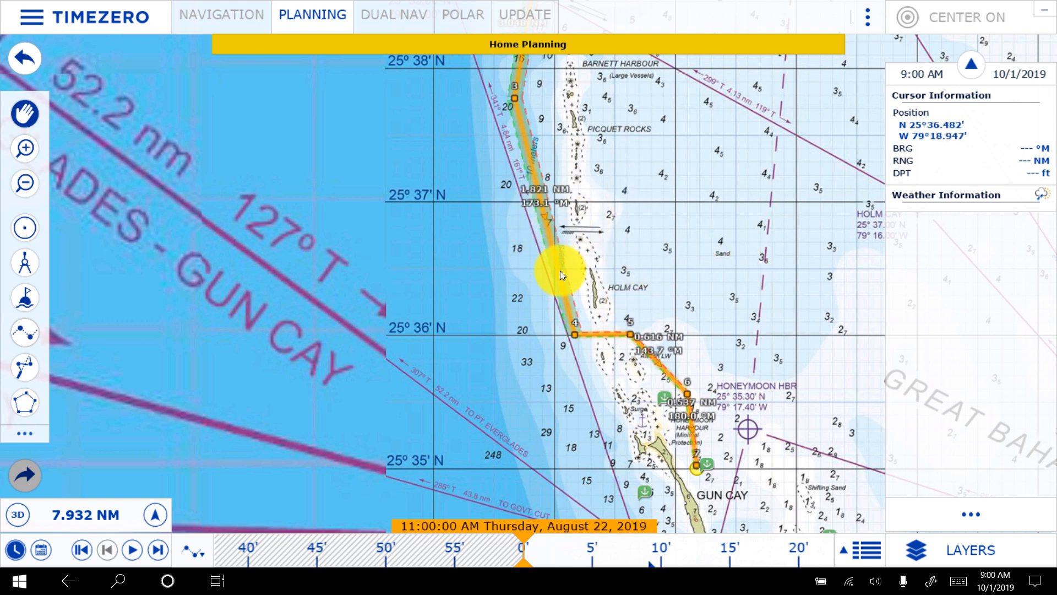
pyautogui.scroll(5, 609, 385)
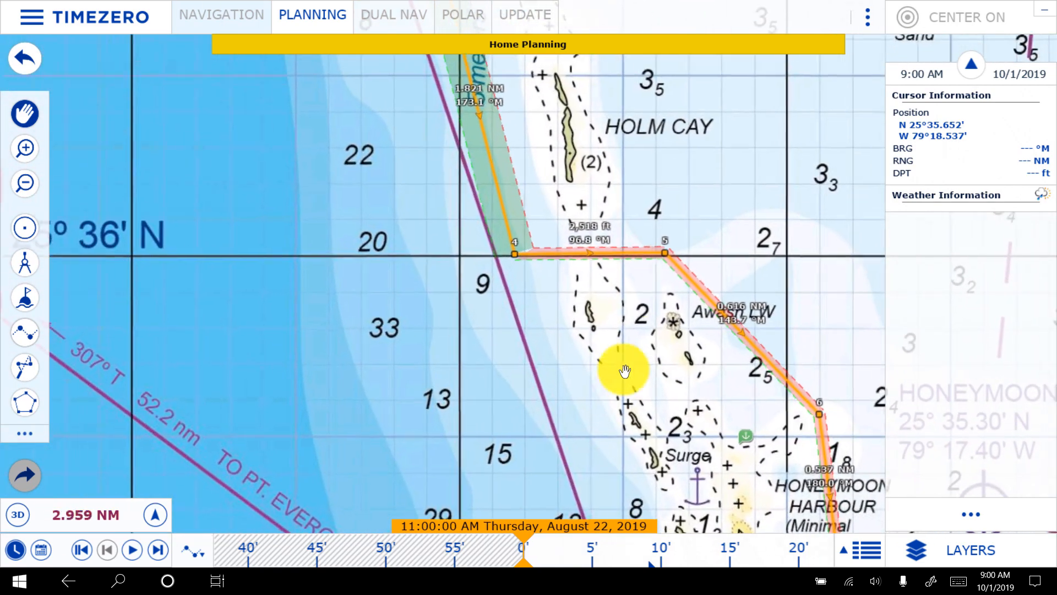
pyautogui.moveTo(655, 318); pyautogui.dragTo(484, 271)
pyautogui.moveTo(734, 224); pyautogui.dragTo(637, 137)
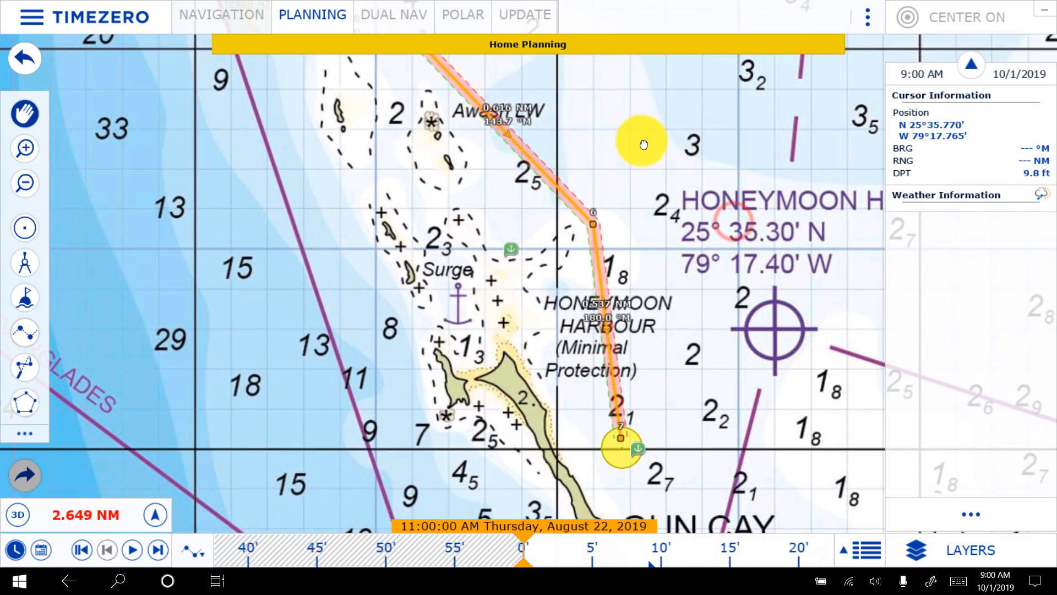
pyautogui.moveTo(711, 373); pyautogui.dragTo(427, 313)
pyautogui.scroll(-5, 644, 306)
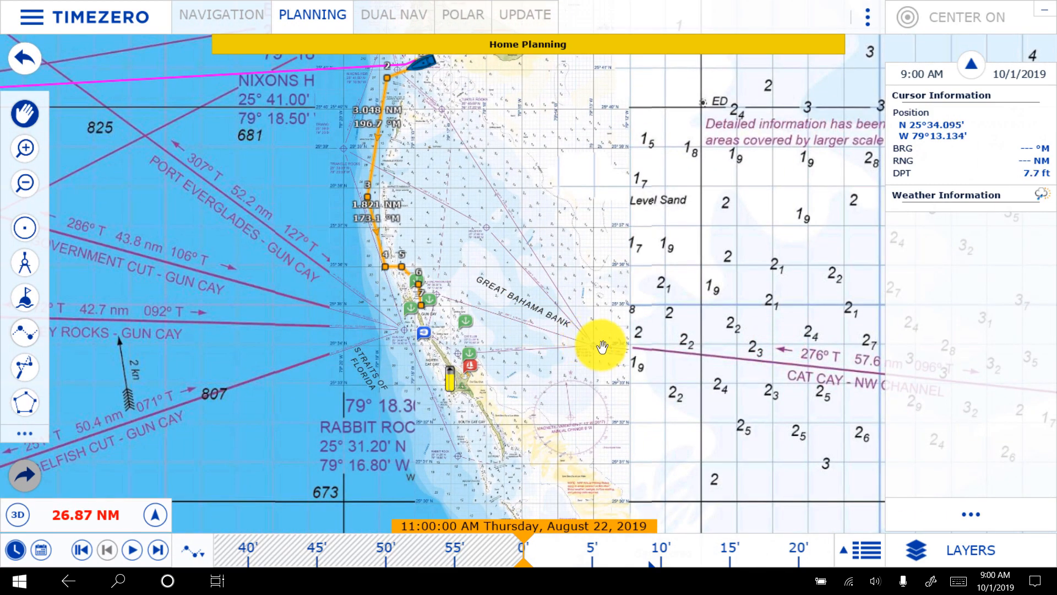
# - Examine the charted courses across the bank from Cat Cay to Northwest Channel, and those between the Florida coast and Bimini
pyautogui.moveTo(751, 371); pyautogui.dragTo(432, 338)
pyautogui.scroll(-3, 656, 385)
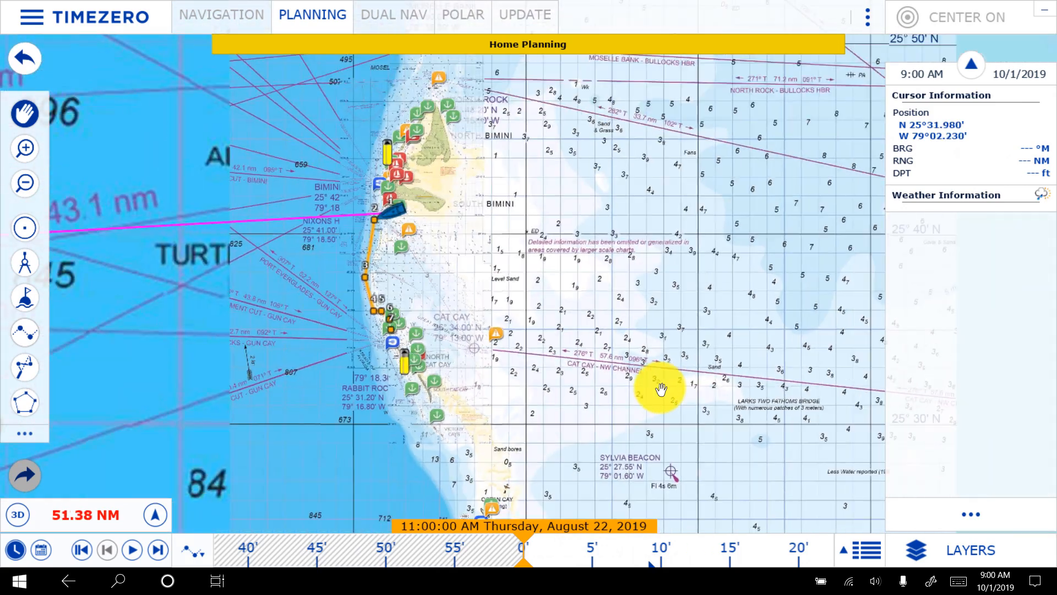
pyautogui.moveTo(732, 405); pyautogui.dragTo(542, 379)
pyautogui.moveTo(755, 401); pyautogui.dragTo(591, 364)
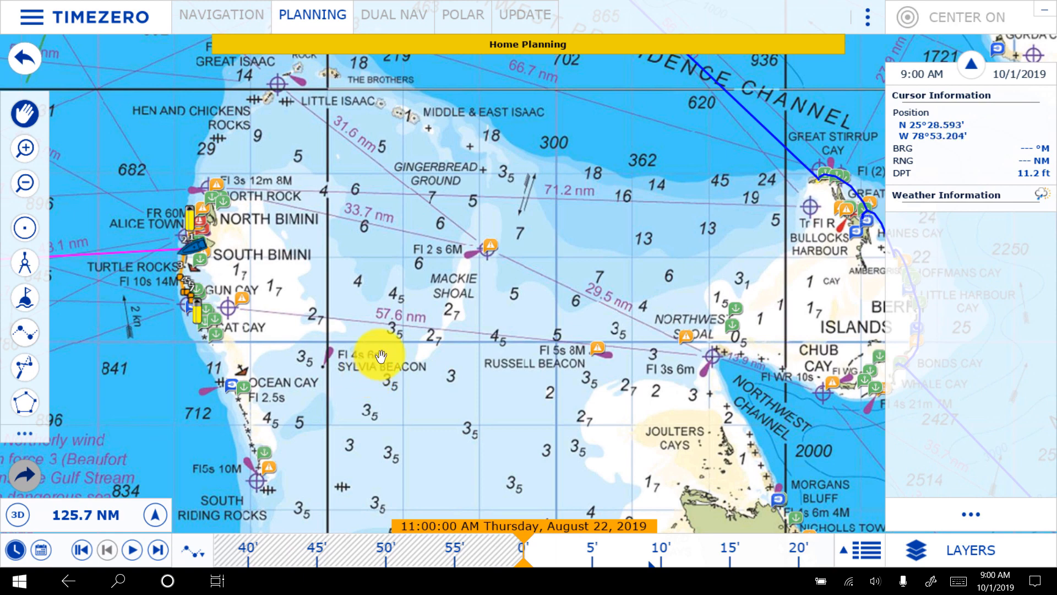
pyautogui.moveTo(378, 354); pyautogui.dragTo(308, 217)
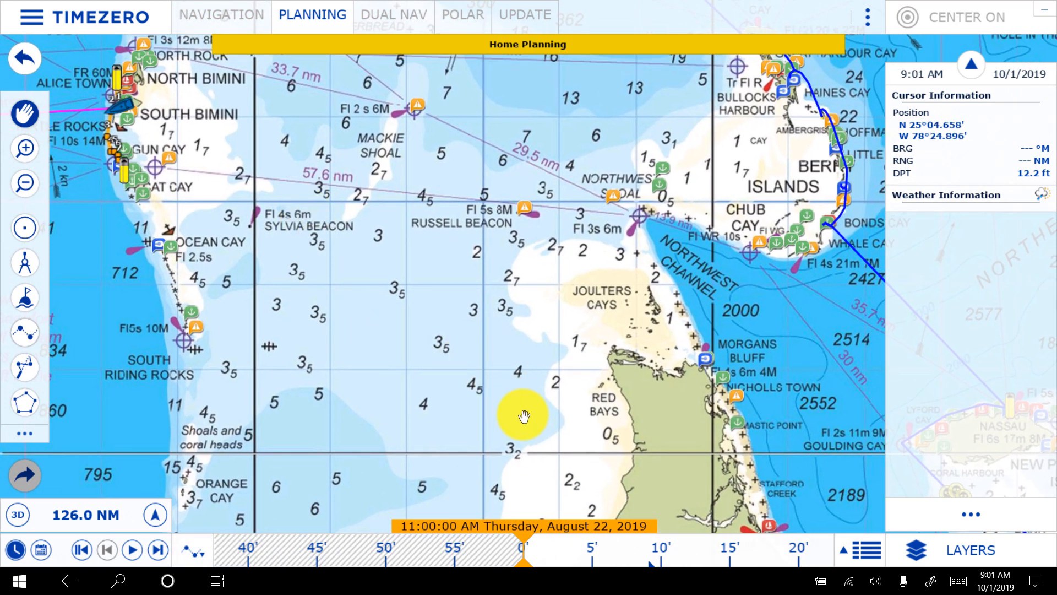
pyautogui.moveTo(515, 352); pyautogui.dragTo(387, 330)
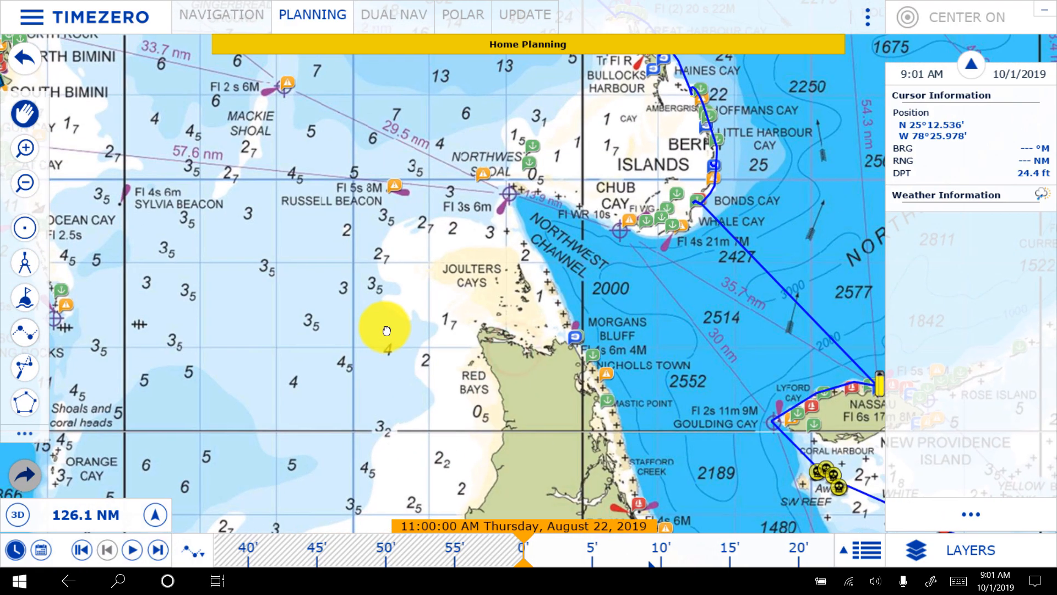
pyautogui.moveTo(324, 225); pyautogui.dragTo(792, 417)
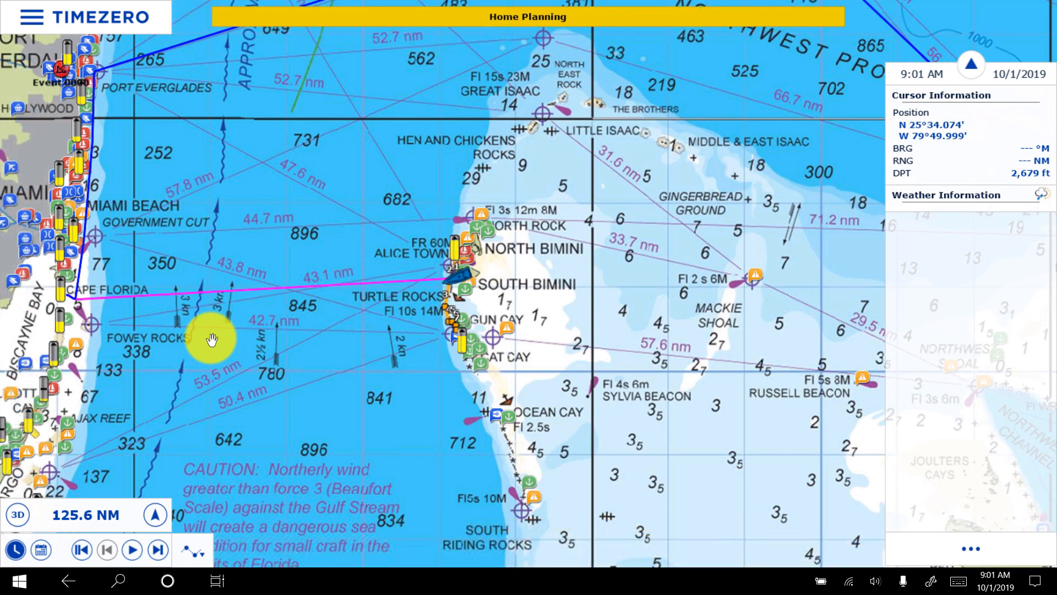
pyautogui.click(212, 339)
pyautogui.moveTo(255, 182); pyautogui.dragTo(374, 241)
pyautogui.moveTo(429, 263); pyautogui.dragTo(474, 288)
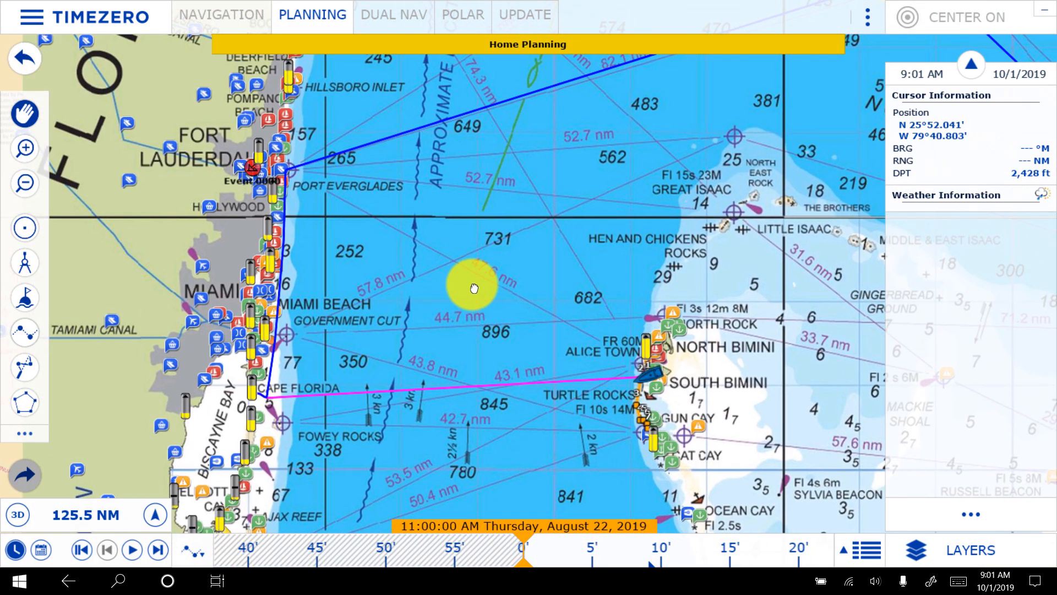
pyautogui.moveTo(754, 401); pyautogui.dragTo(673, 285)
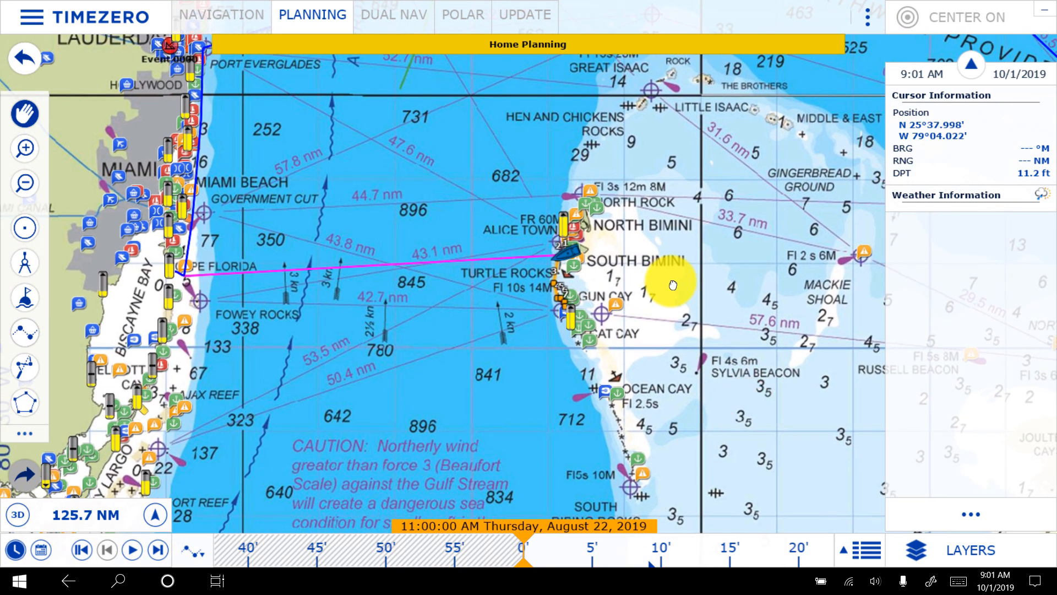